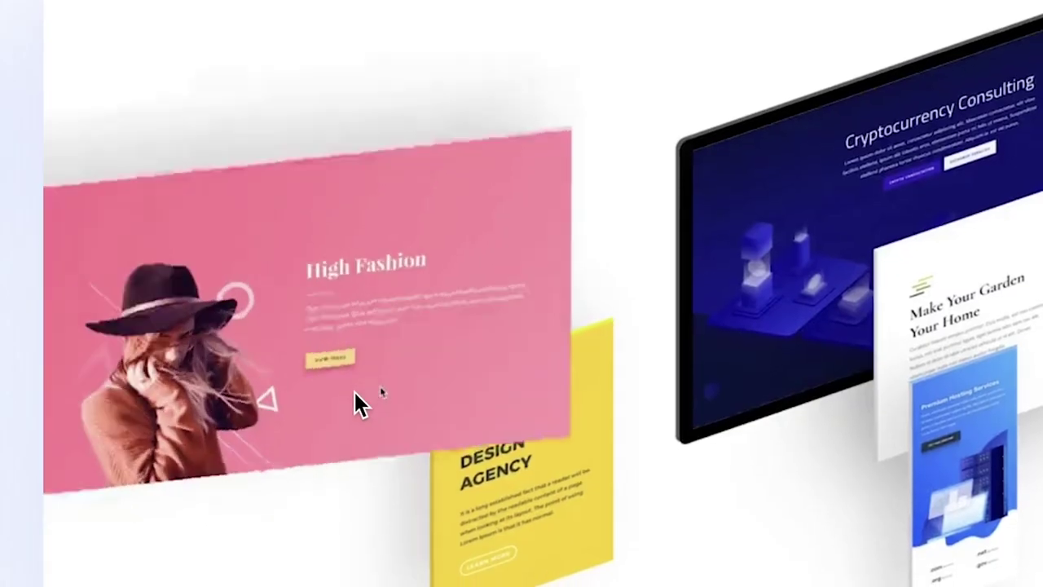
Create a new page, dismiss the block editor welcome guide, and title the page "Test page".
{"action": "key", "text": "ctrl+Tab"}
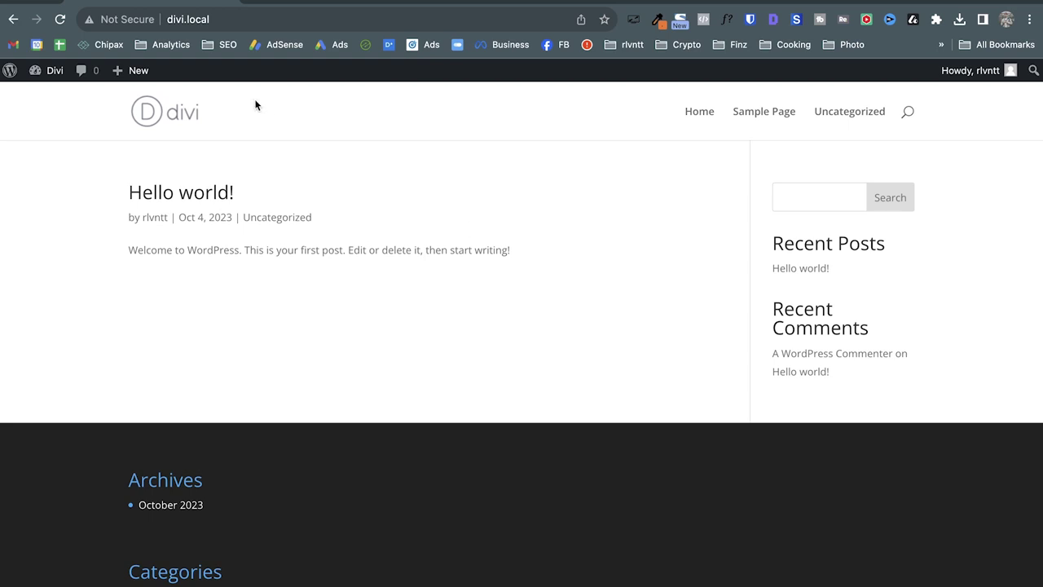
{"action": "mouse_move", "coordinate": [147, 73]}
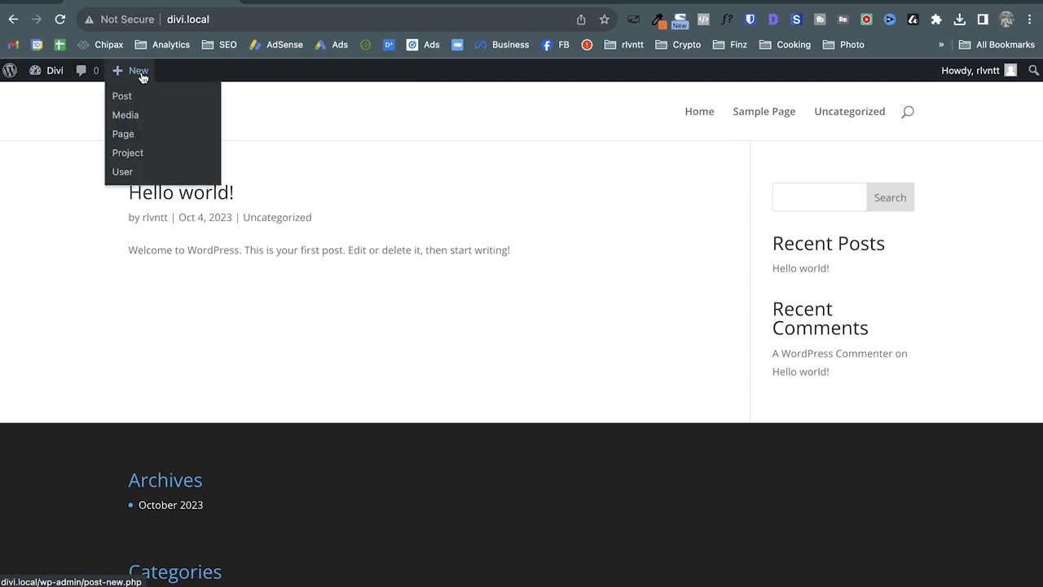
{"action": "left_click", "coordinate": [126, 135]}
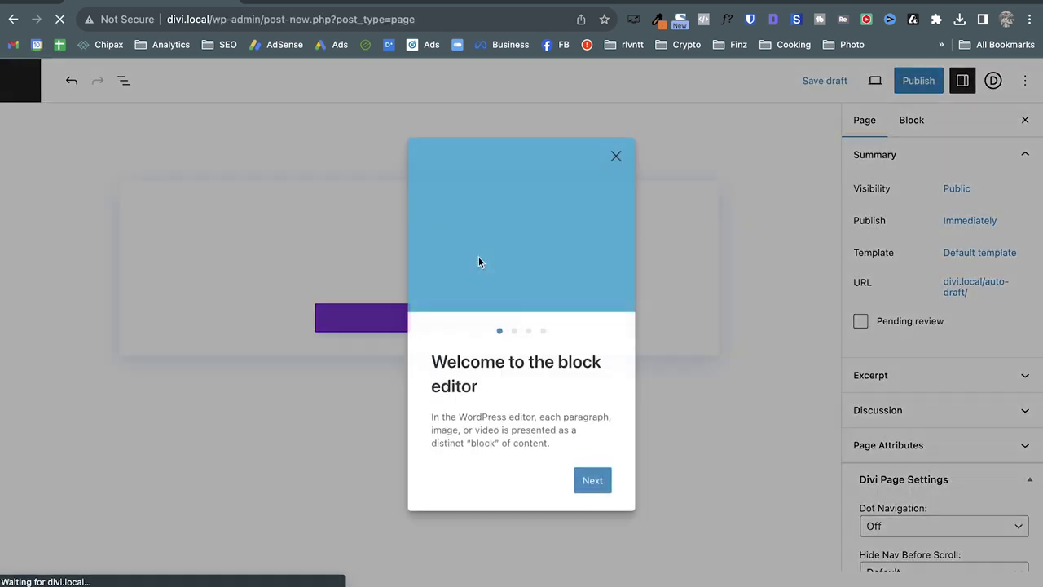
{"action": "left_click", "coordinate": [617, 156]}
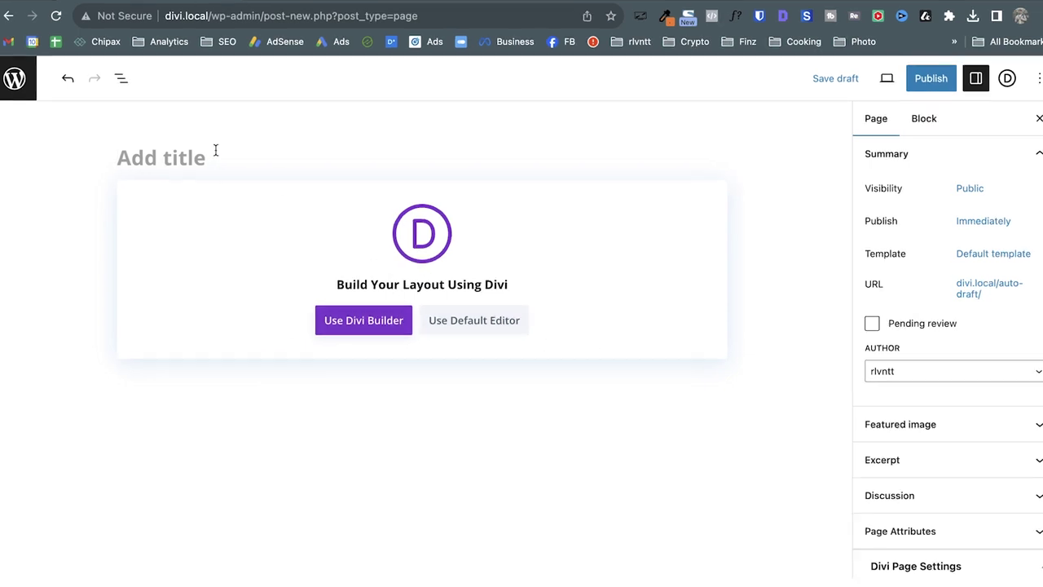
{"action": "type", "text": "Test page"}
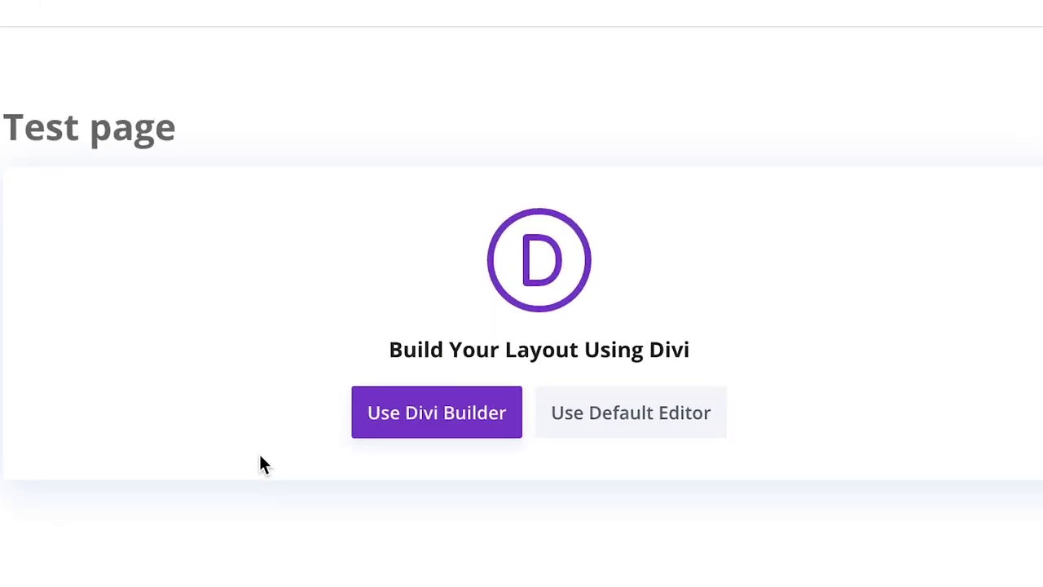
Open the page in the Divi Builder, choose to build from scratch, and dismiss the initial row selection.
{"action": "left_click", "coordinate": [436, 430]}
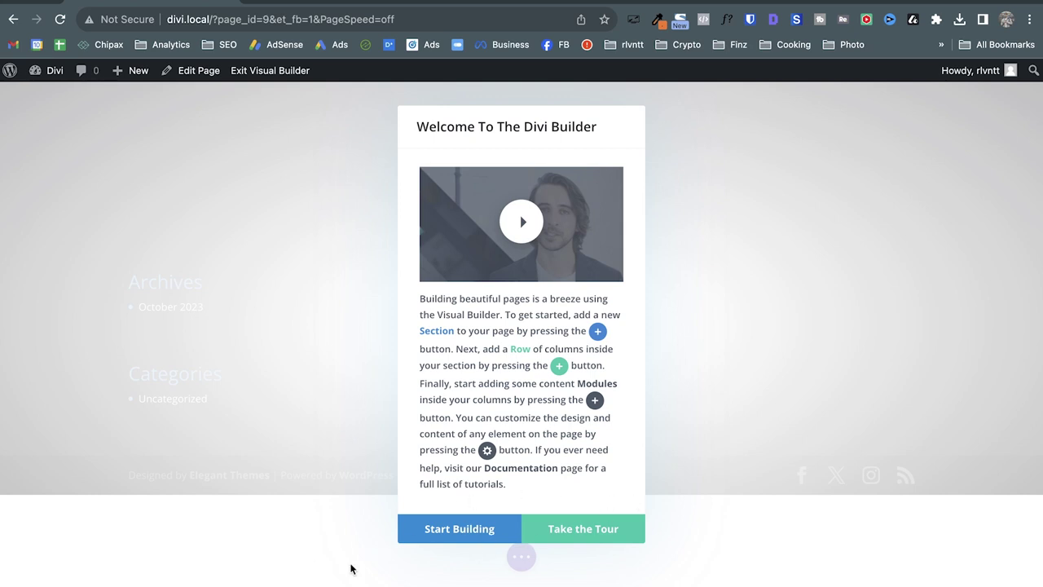
{"action": "left_click", "coordinate": [481, 529]}
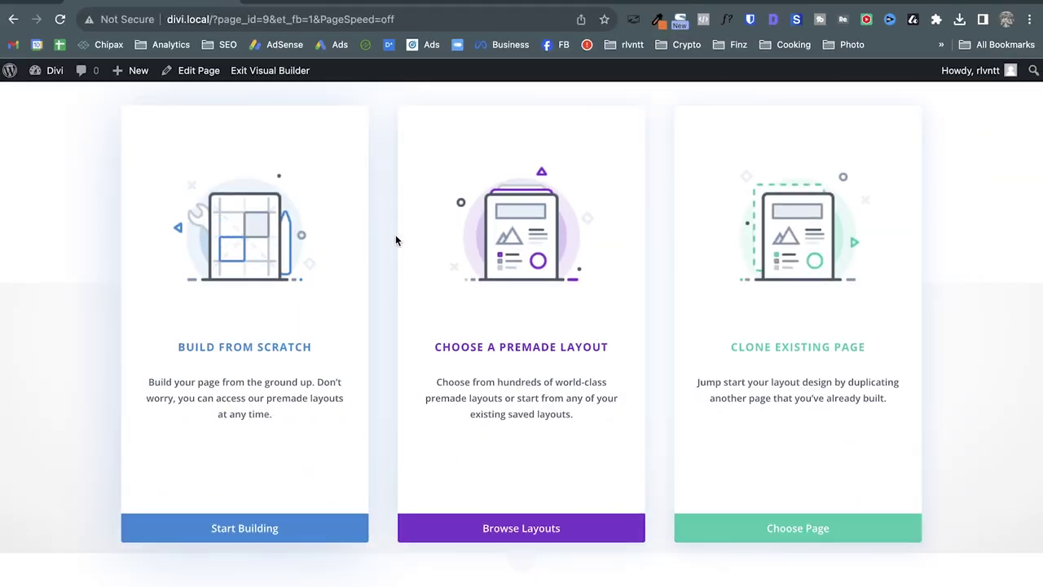
{"action": "left_click", "coordinate": [279, 367]}
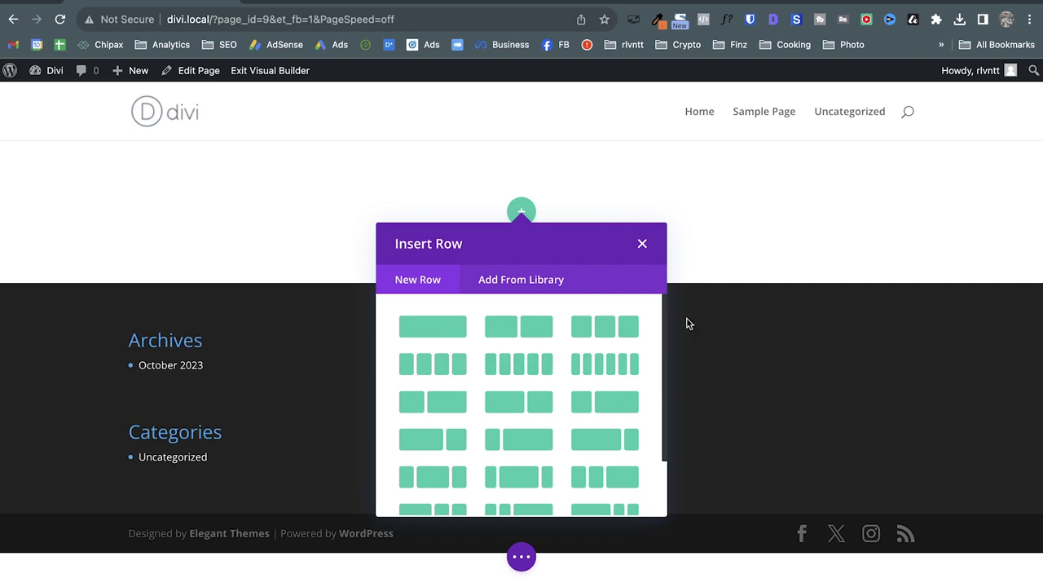
{"action": "left_click", "coordinate": [643, 246]}
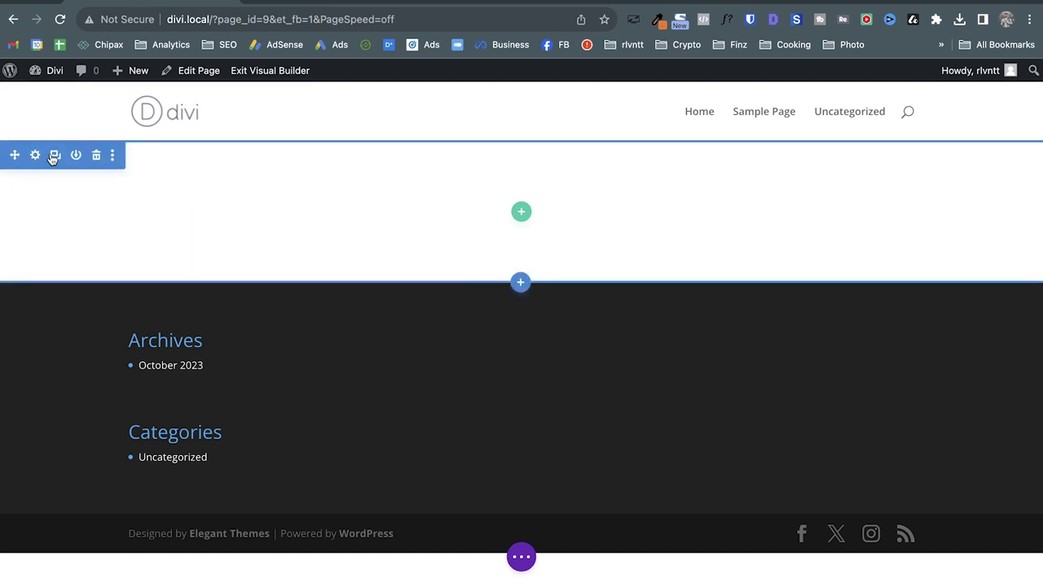
Insert a single full-width column row into the empty section.
{"action": "left_click", "coordinate": [520, 212]}
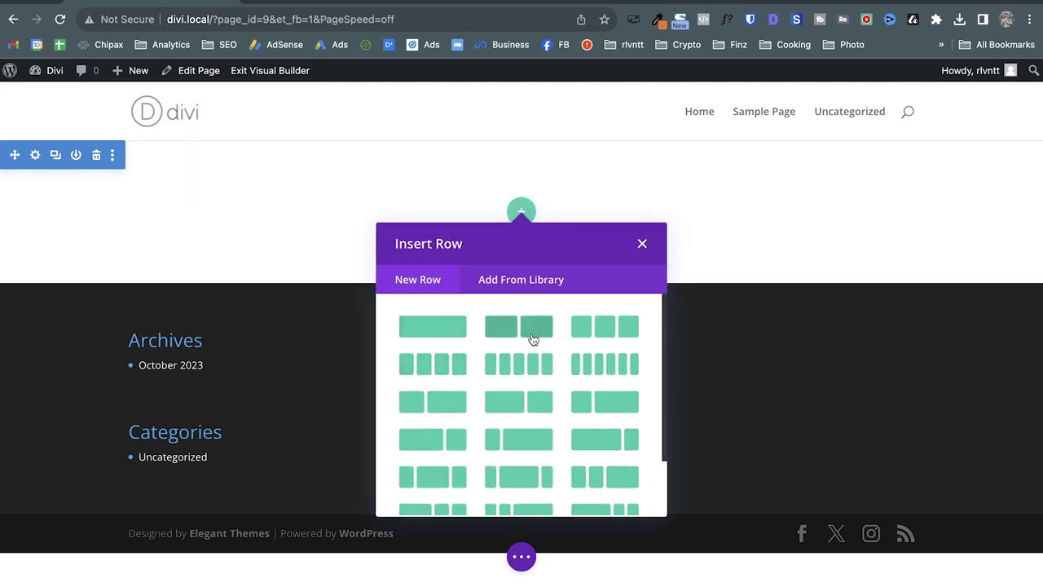
{"action": "scroll", "coordinate": [626, 389], "scroll_direction": "down", "scroll_amount": 2}
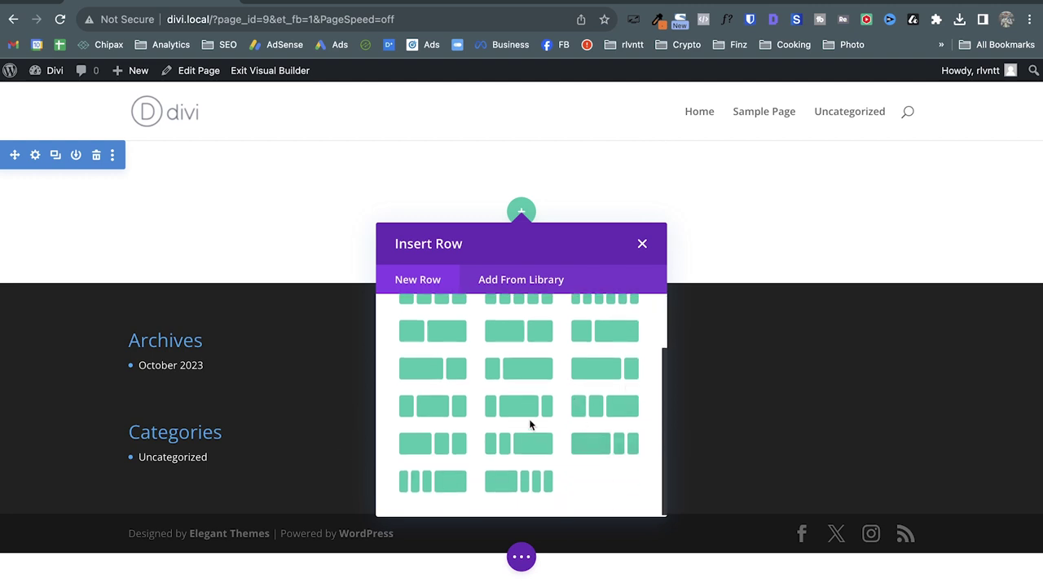
{"action": "scroll", "coordinate": [528, 418], "scroll_direction": "up", "scroll_amount": 2}
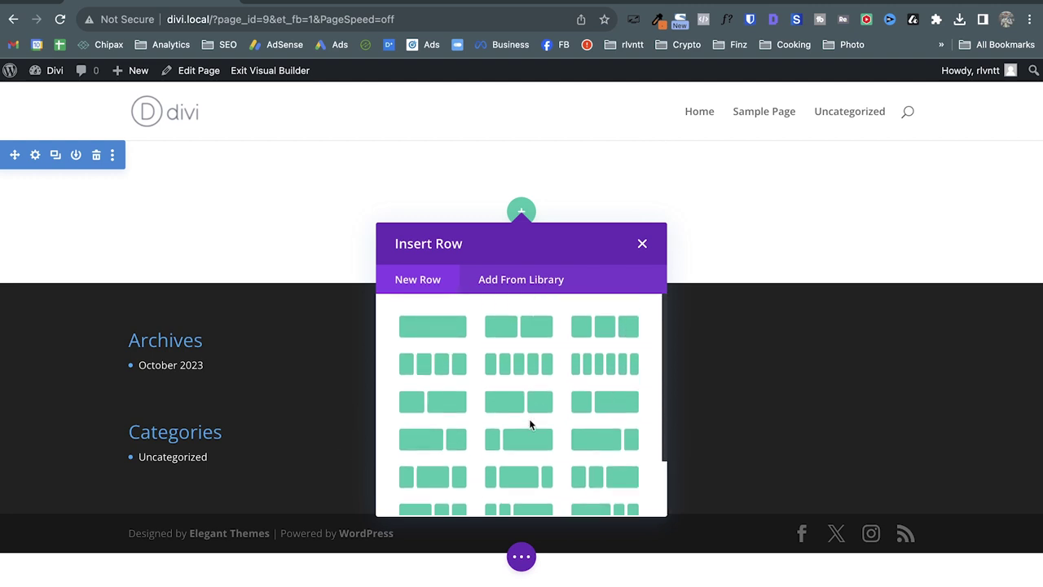
{"action": "left_click", "coordinate": [433, 326]}
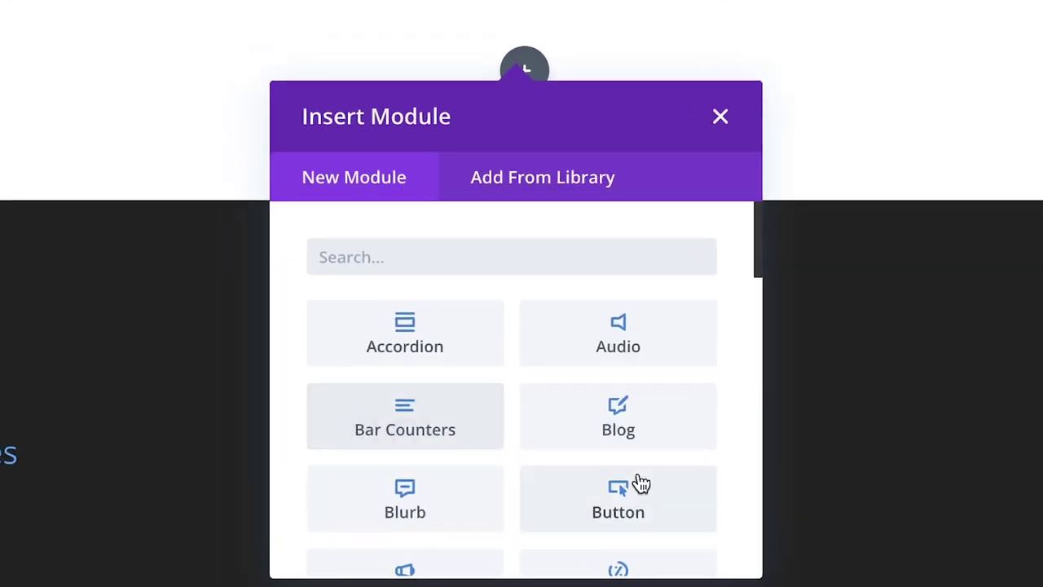
Add a Text module to the new row and save it with its default placeholder content.
{"action": "scroll", "coordinate": [590, 458], "scroll_direction": "down", "scroll_amount": 1}
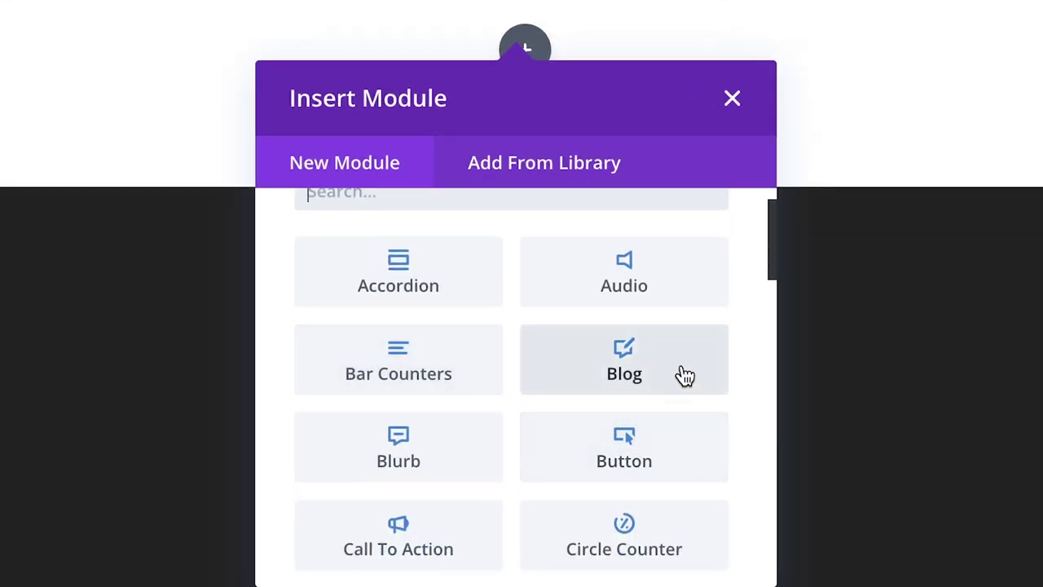
{"action": "scroll", "coordinate": [607, 402], "scroll_direction": "down", "scroll_amount": 1}
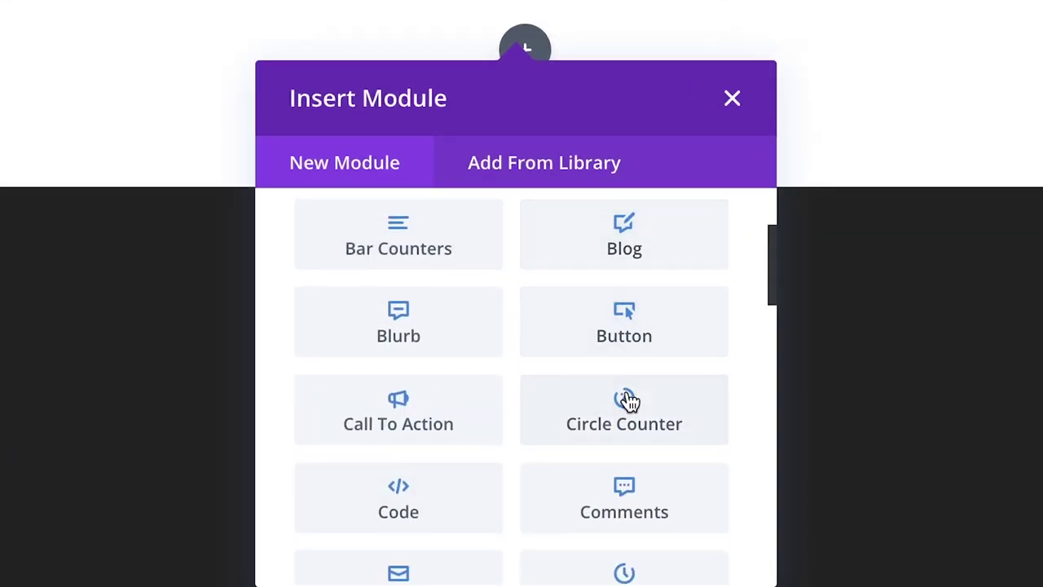
{"action": "scroll", "coordinate": [629, 401], "scroll_direction": "down", "scroll_amount": 4}
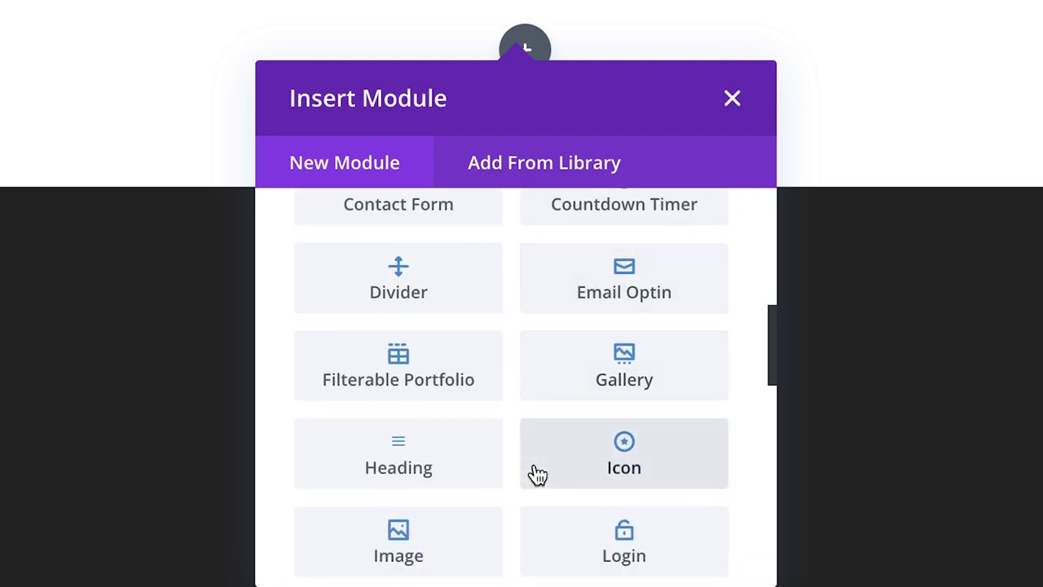
{"action": "scroll", "coordinate": [537, 474], "scroll_direction": "down", "scroll_amount": 2}
{"action": "scroll", "coordinate": [536, 474], "scroll_direction": "down", "scroll_amount": 8}
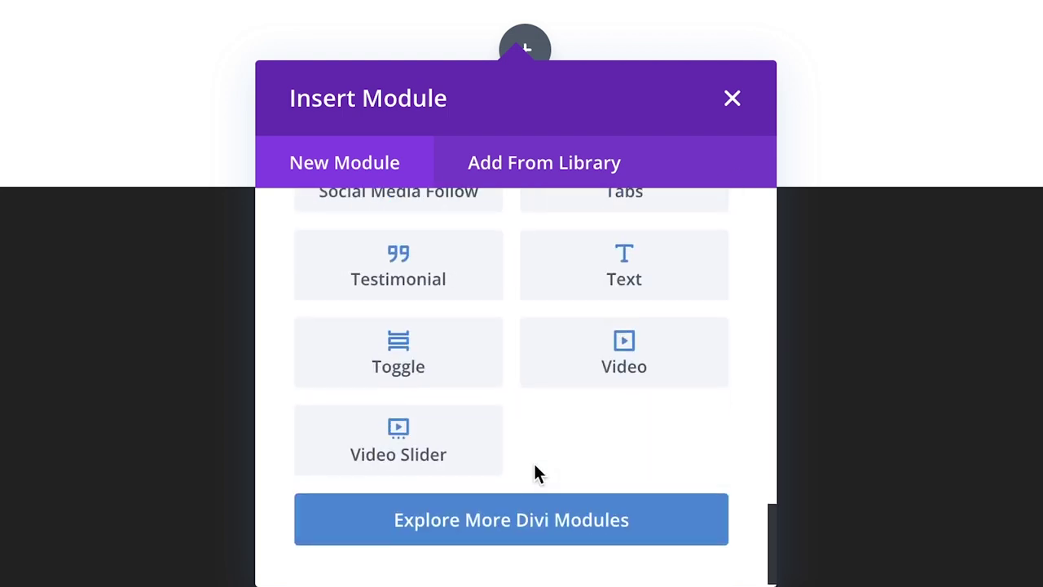
{"action": "scroll", "coordinate": [517, 330], "scroll_direction": "up", "scroll_amount": 10}
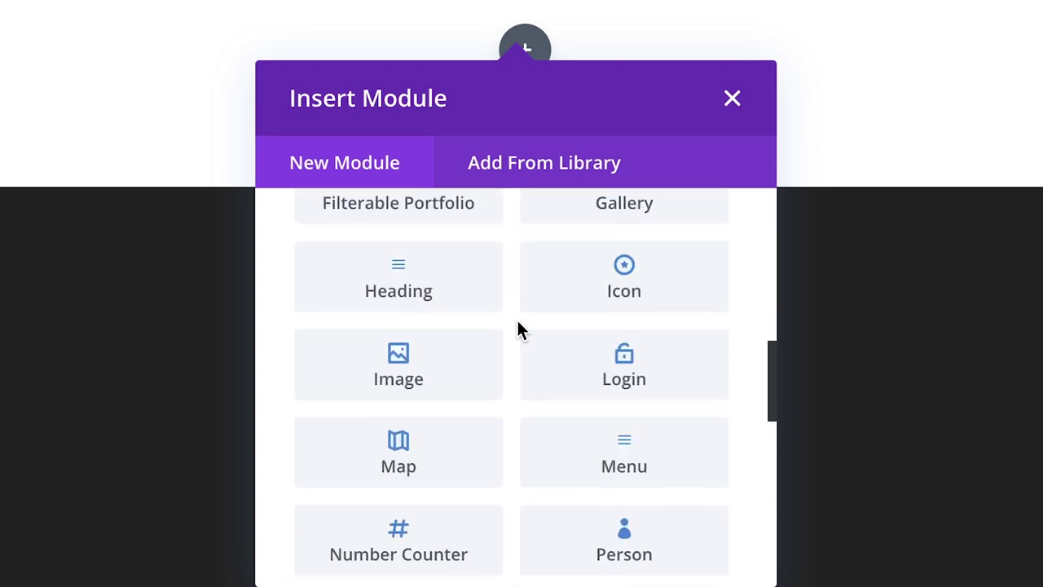
{"action": "scroll", "coordinate": [522, 330], "scroll_direction": "down", "scroll_amount": 3}
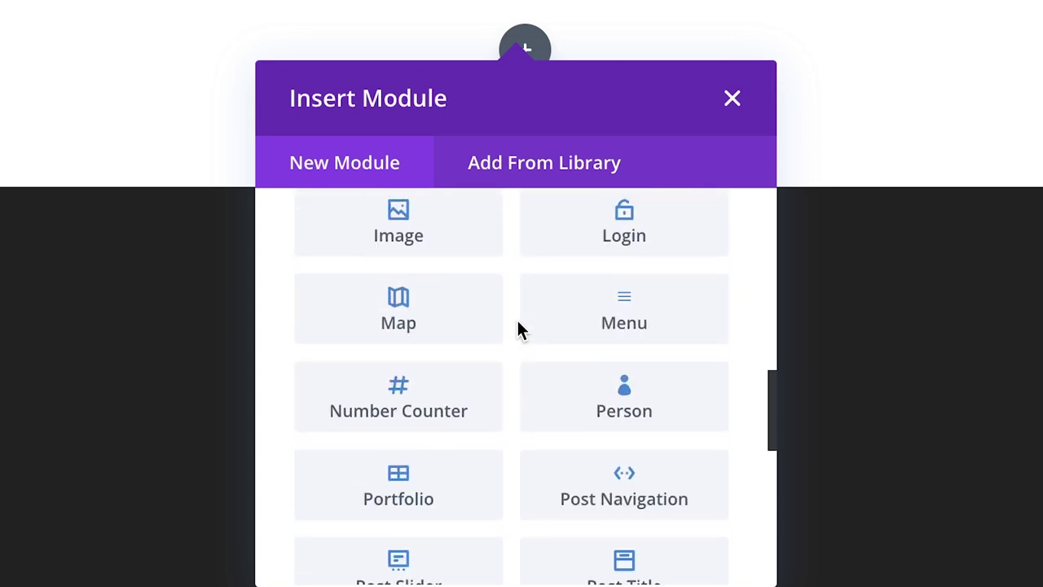
{"action": "scroll", "coordinate": [522, 330], "scroll_direction": "down", "scroll_amount": 6}
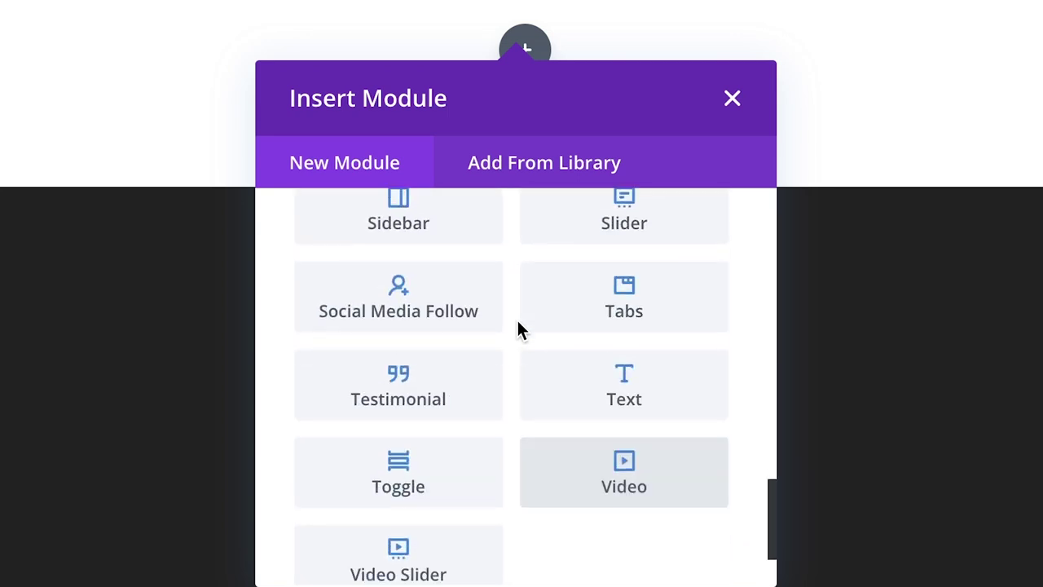
{"action": "left_click", "coordinate": [624, 383]}
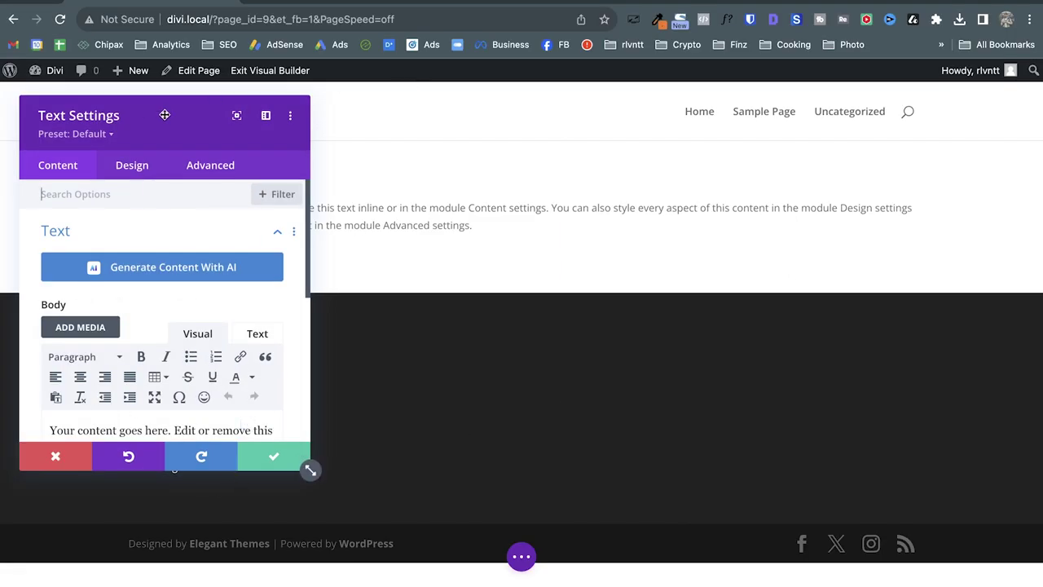
{"action": "left_click_drag", "start_coordinate": [154, 120], "coordinate": [659, 57]}
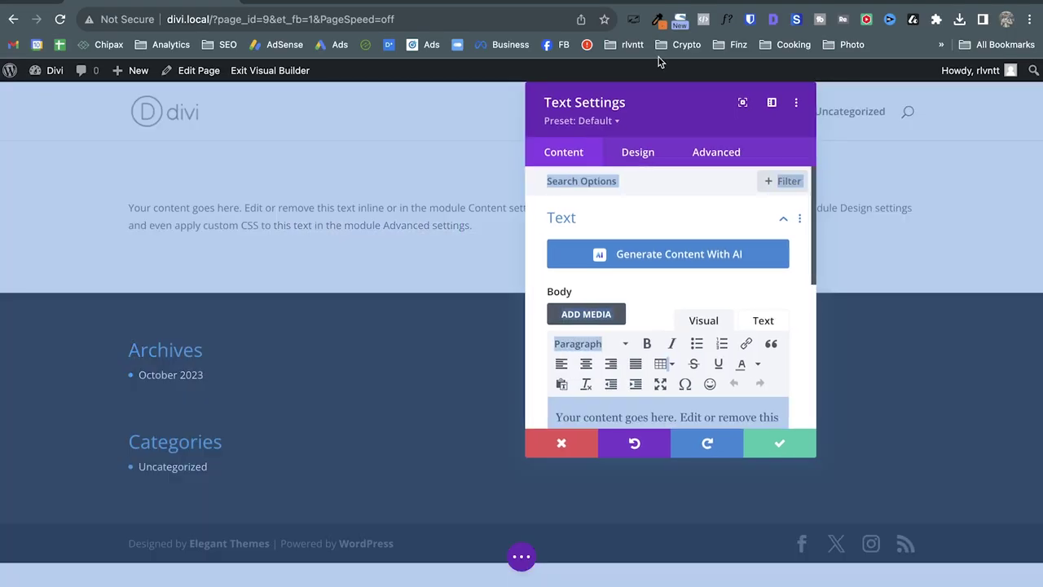
{"action": "left_click_drag", "start_coordinate": [600, 123], "coordinate": [597, 145]}
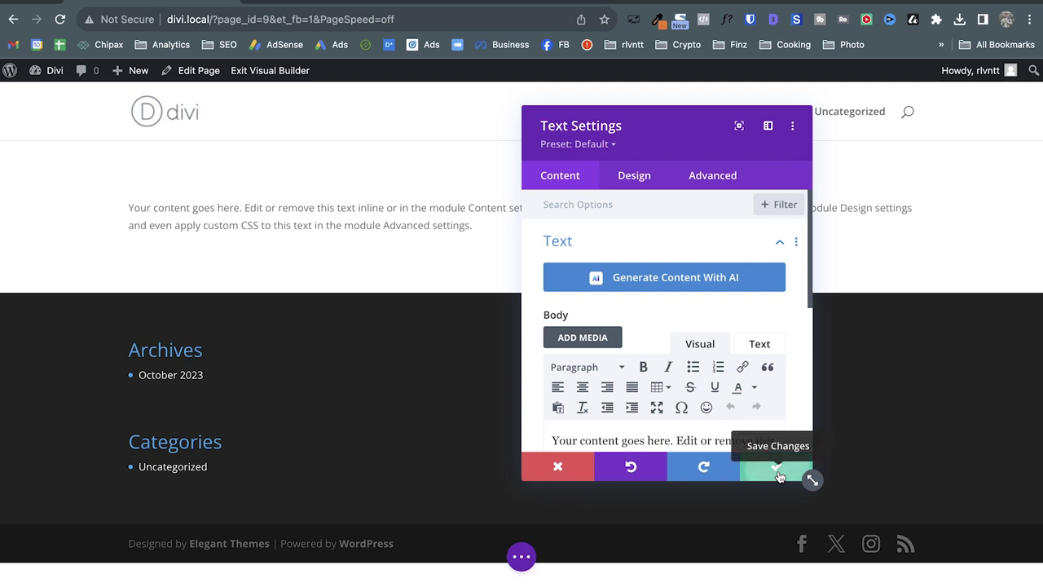
{"action": "left_click", "coordinate": [777, 473]}
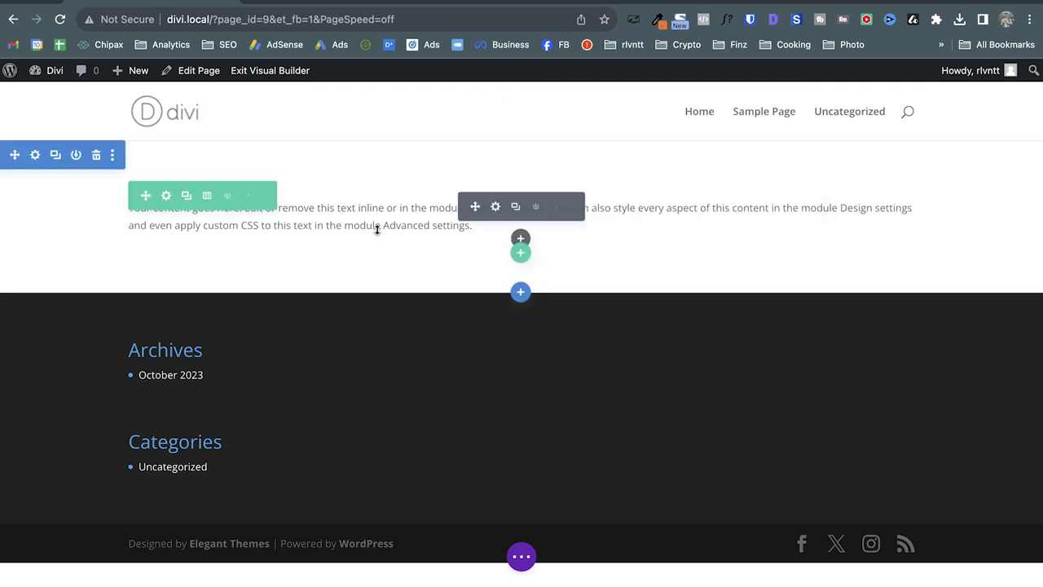
Change the row's column structure to two equal columns.
{"action": "mouse_move", "coordinate": [429, 237]}
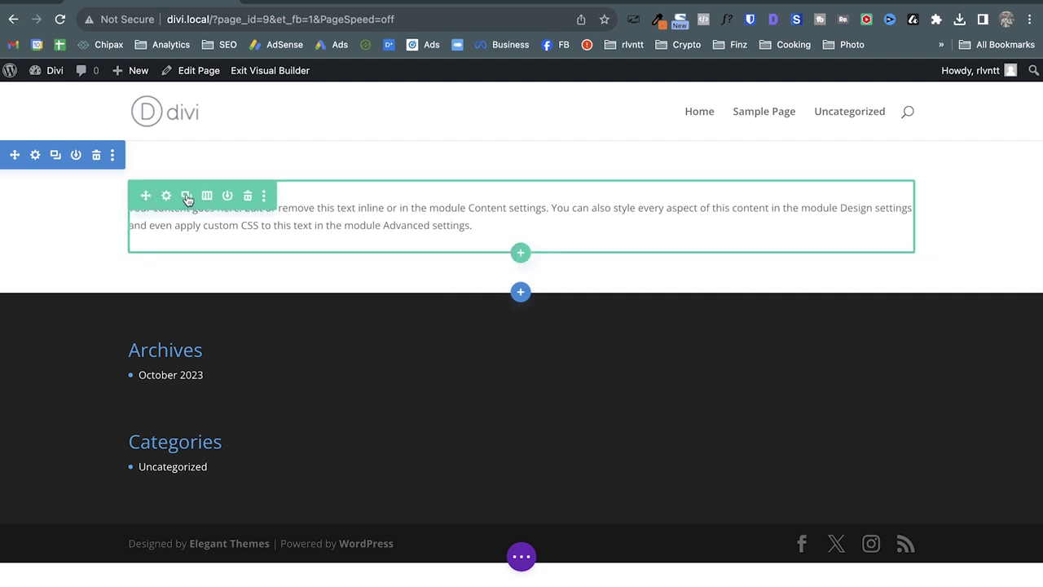
{"action": "left_click", "coordinate": [207, 199]}
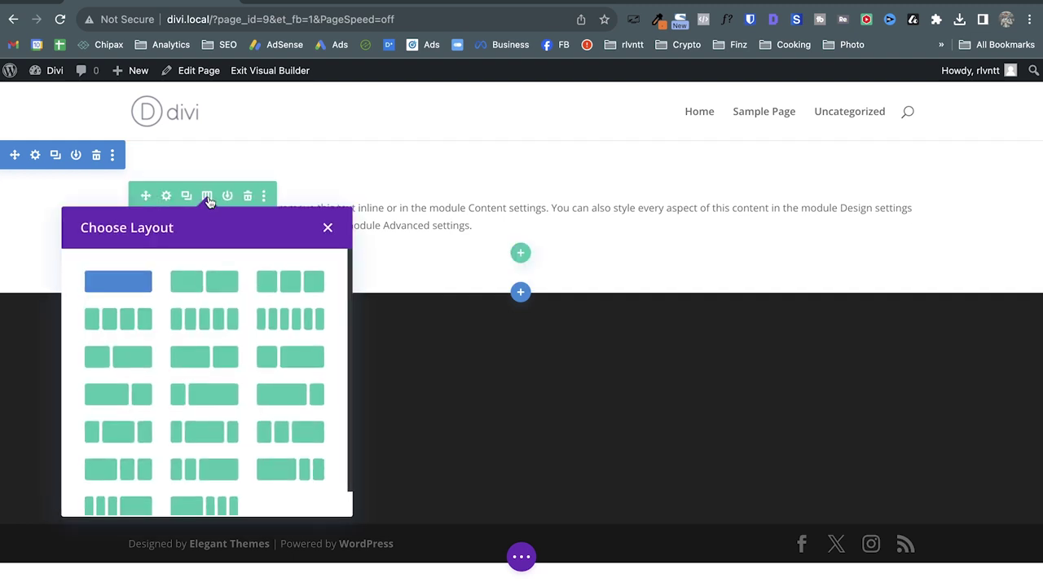
{"action": "left_click", "coordinate": [222, 290]}
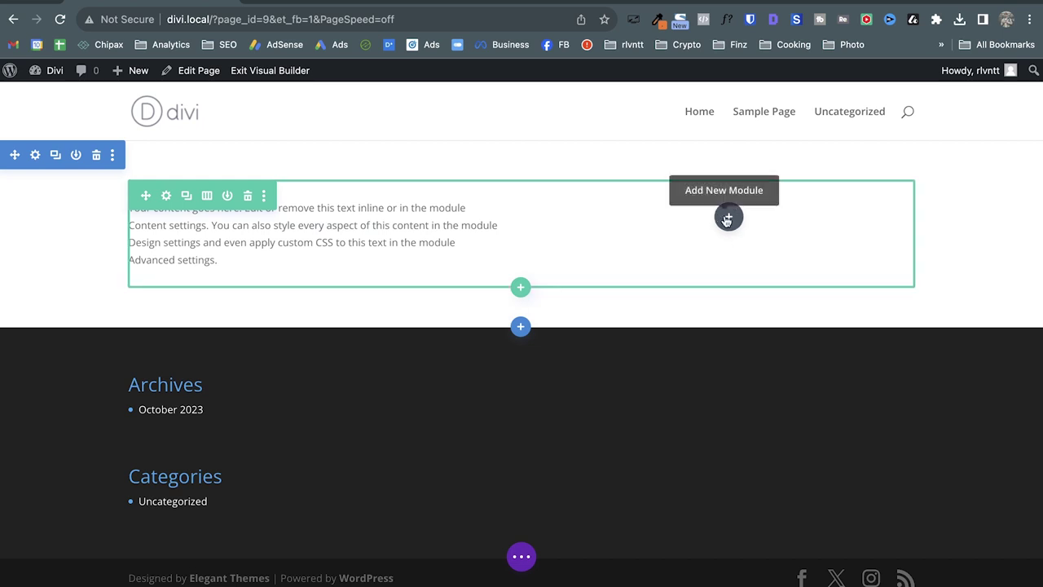
Add an Image module to the row's empty second column and save it with the placeholder picture.
{"action": "left_click", "coordinate": [727, 220]}
{"action": "type", "text": "image"}
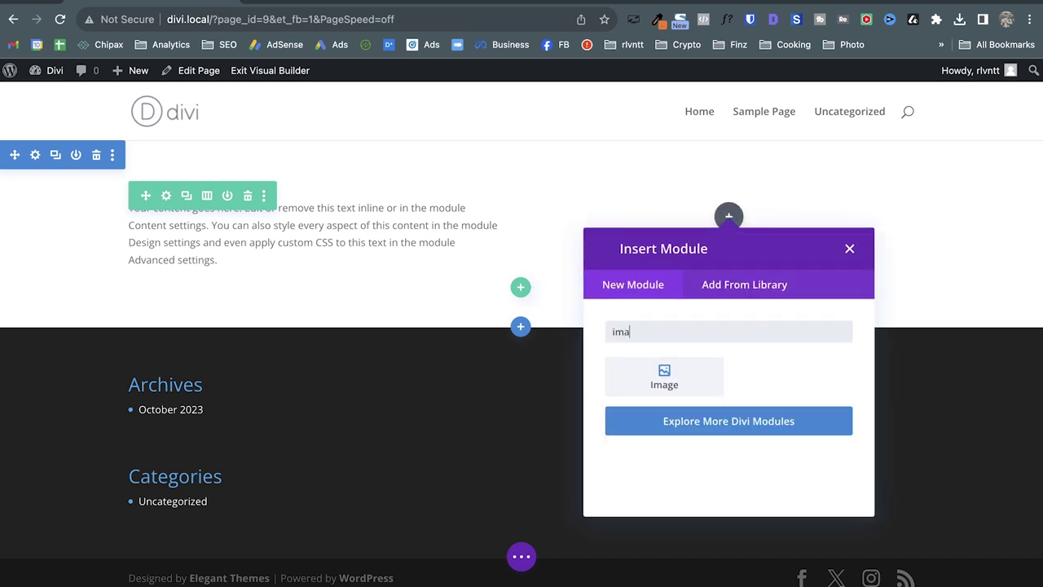
{"action": "left_click", "coordinate": [665, 383]}
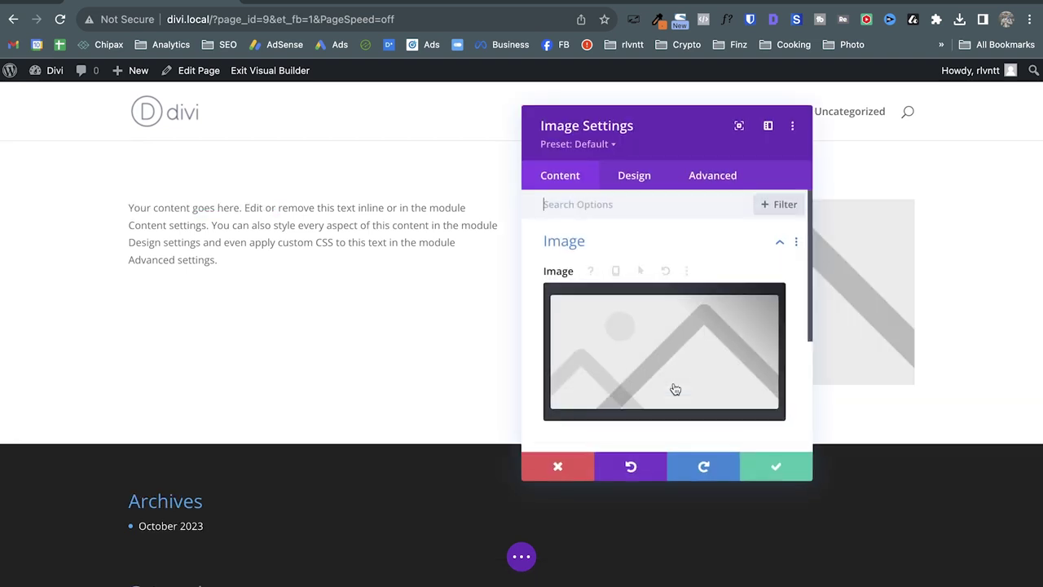
{"action": "left_click", "coordinate": [774, 466]}
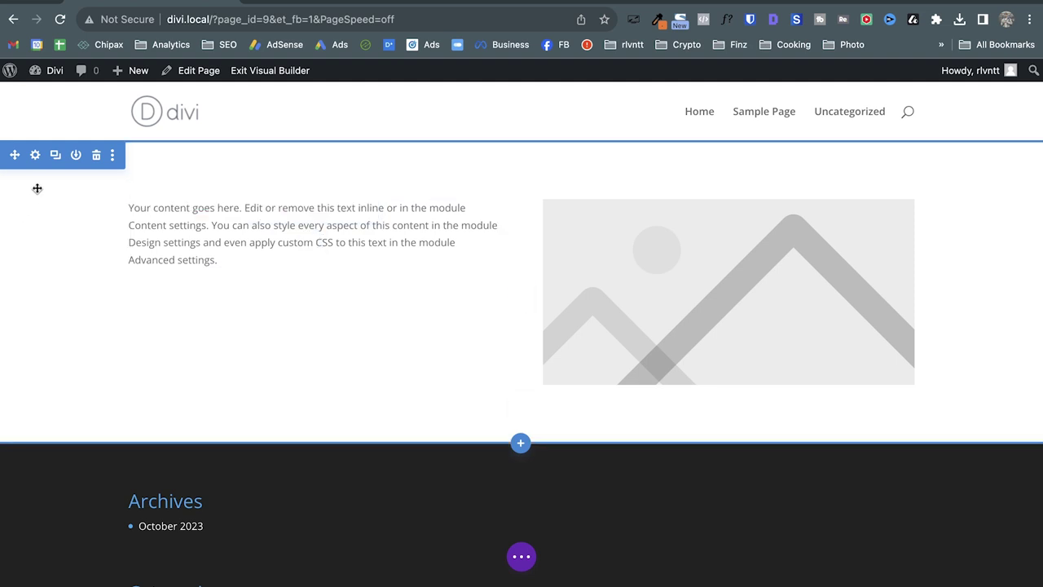
Duplicate the placeholder image module twice within the row's second column.
{"action": "mouse_move", "coordinate": [169, 198]}
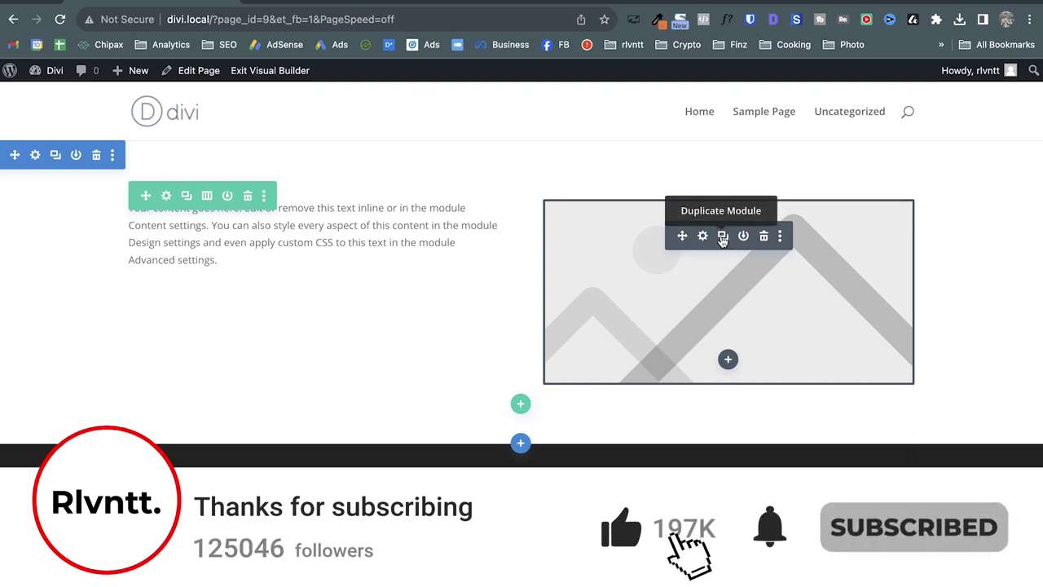
{"action": "left_click", "coordinate": [722, 238]}
{"action": "scroll", "coordinate": [721, 445], "scroll_direction": "down", "scroll_amount": 2}
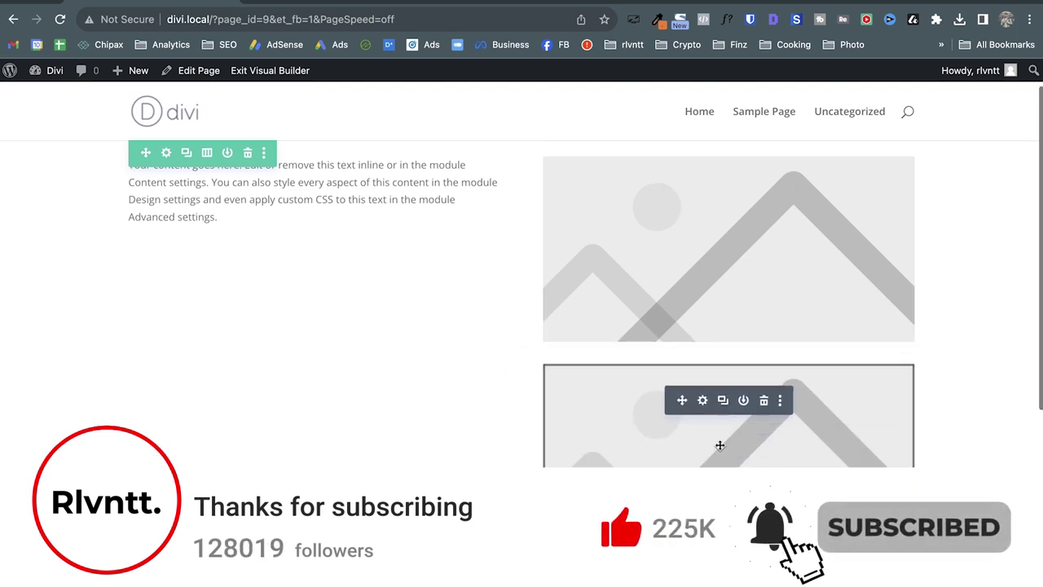
{"action": "scroll", "coordinate": [717, 436], "scroll_direction": "down", "scroll_amount": 2}
{"action": "left_click", "coordinate": [725, 317]}
{"action": "scroll", "coordinate": [723, 319], "scroll_direction": "down", "scroll_amount": 2}
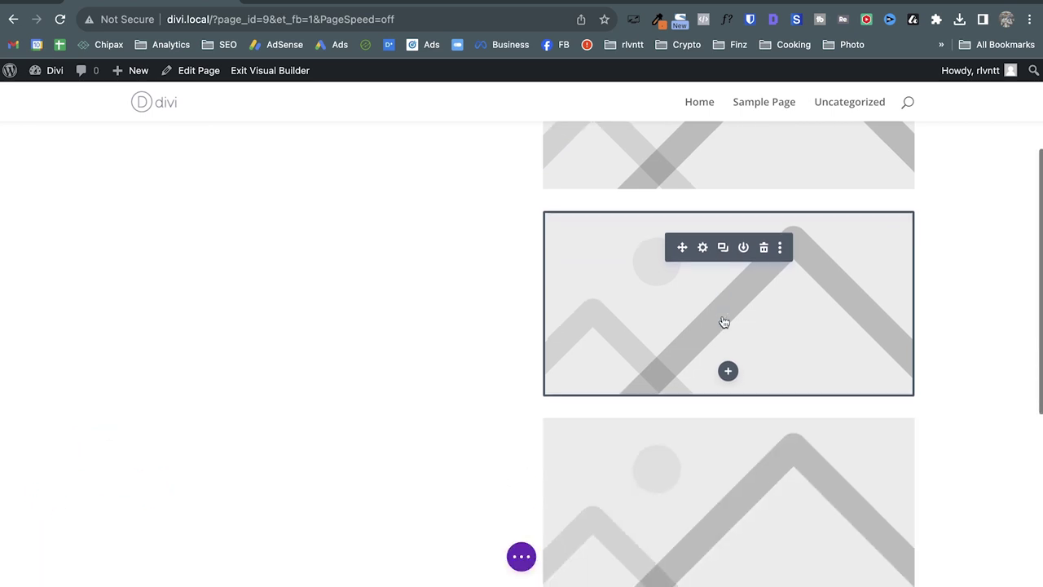
{"action": "scroll", "coordinate": [722, 318], "scroll_direction": "down", "scroll_amount": 5}
{"action": "scroll", "coordinate": [722, 318], "scroll_direction": "up", "scroll_amount": 3}
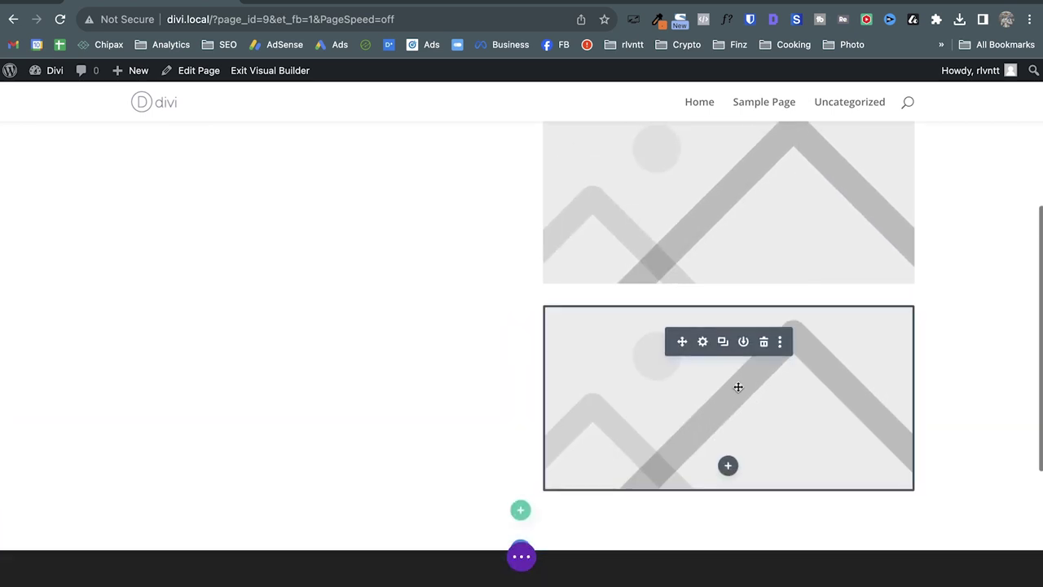
{"action": "scroll", "coordinate": [763, 346], "scroll_direction": "down", "scroll_amount": 3}
{"action": "scroll", "coordinate": [764, 345], "scroll_direction": "up", "scroll_amount": 3}
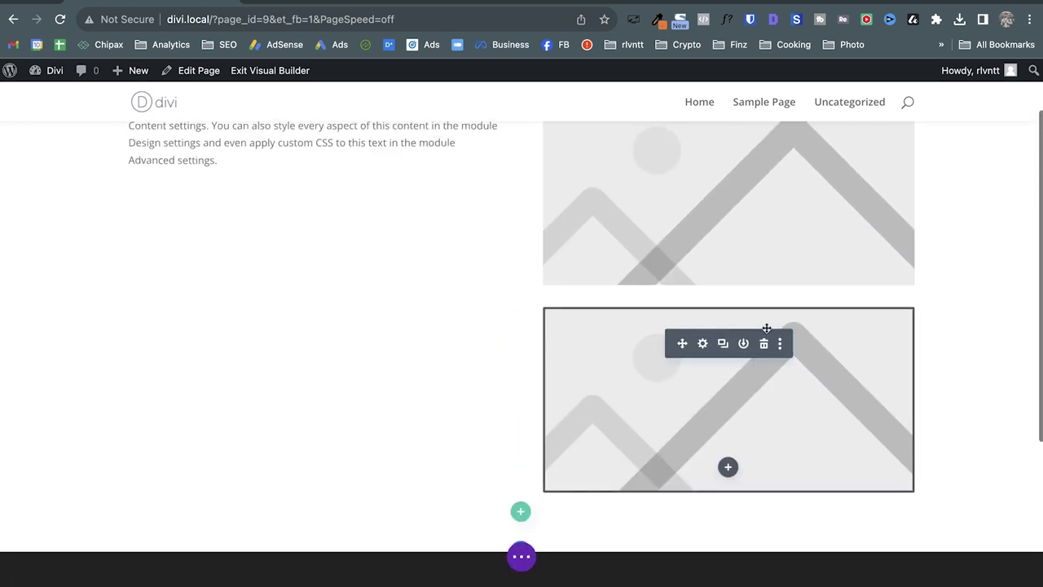
Delete the extra duplicated image modules from the row's second column, leaving a single placeholder image.
{"action": "left_click", "coordinate": [764, 343]}
{"action": "scroll", "coordinate": [245, 233], "scroll_direction": "up", "scroll_amount": 2}
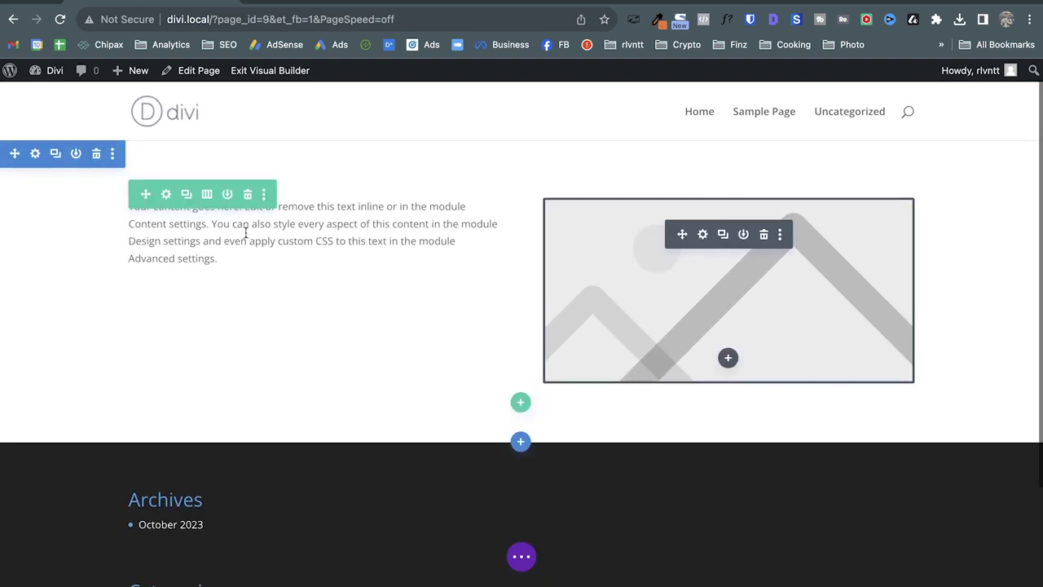
Add a light grey #f9f9f9 background color to the section.
{"action": "left_click", "coordinate": [34, 155]}
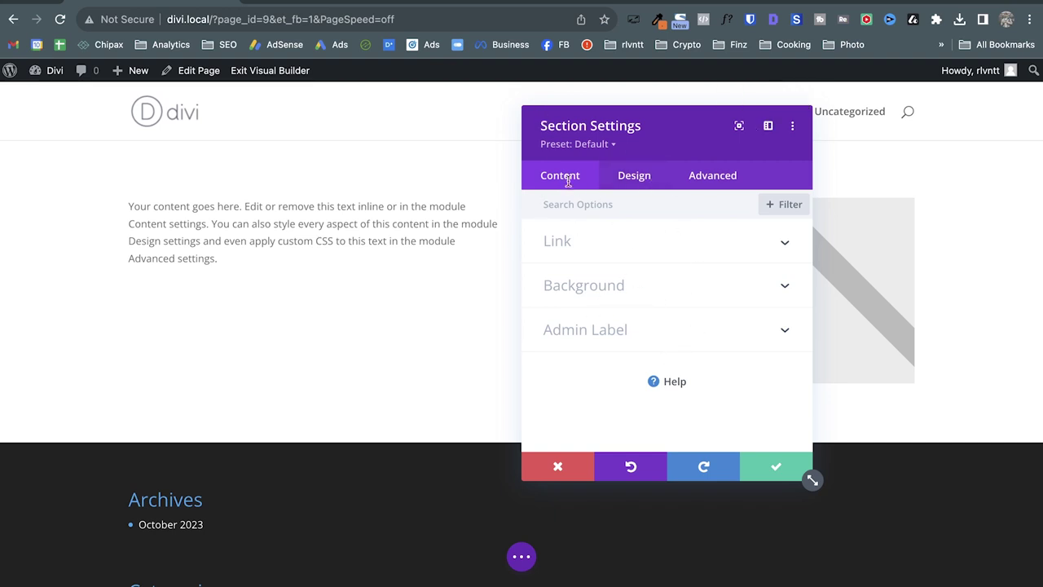
{"action": "left_click", "coordinate": [690, 282]}
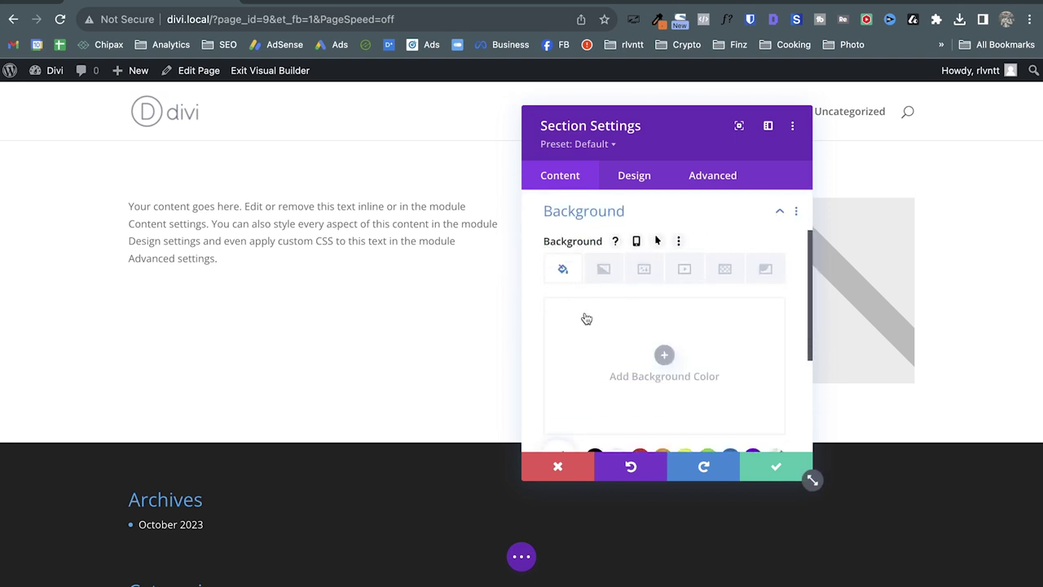
{"action": "scroll", "coordinate": [627, 354], "scroll_direction": "down", "scroll_amount": 1}
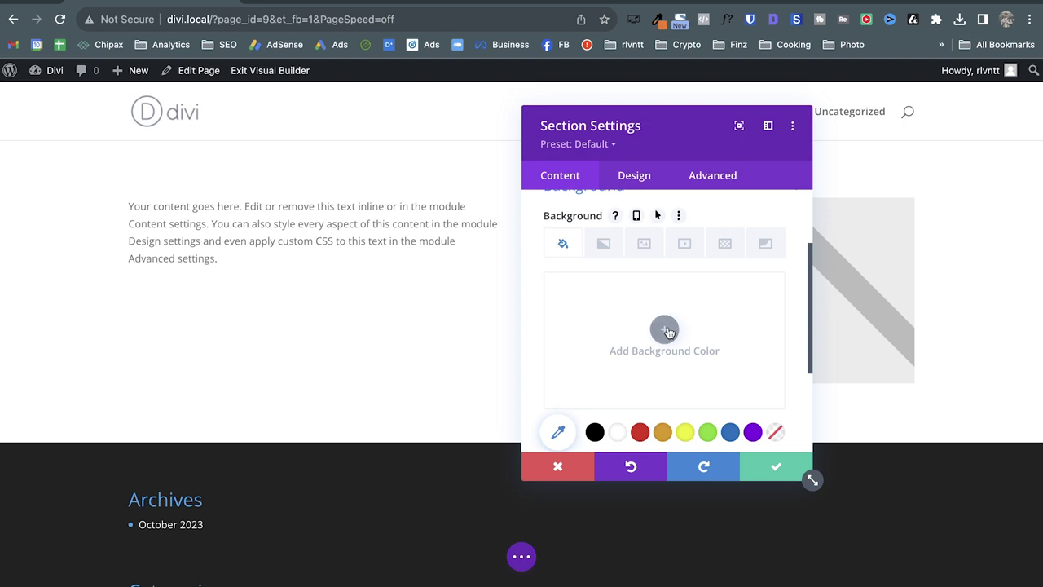
{"action": "left_click", "coordinate": [664, 330]}
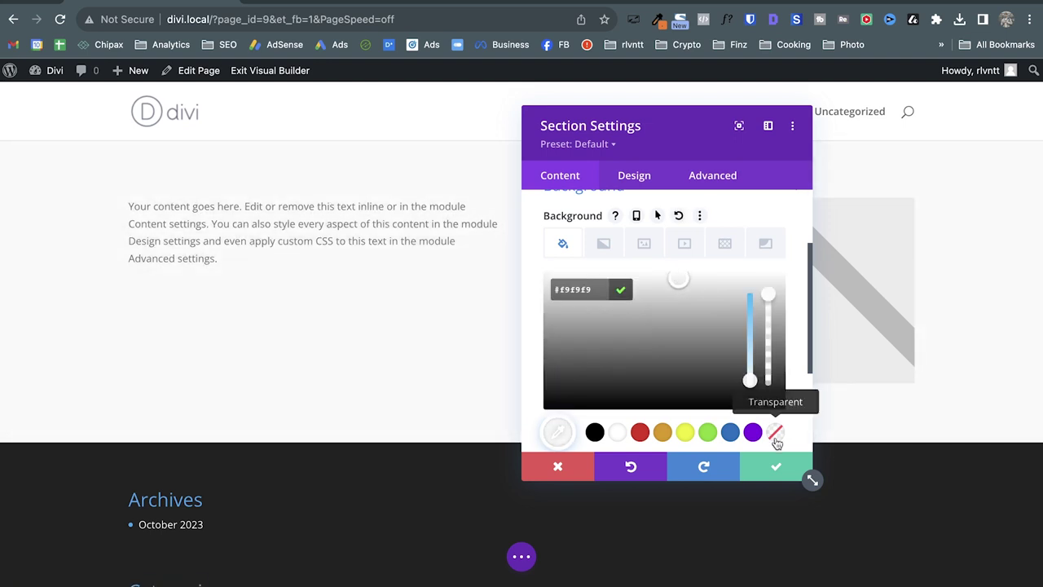
Add the default background gradient to the section and select its first gradient stop.
{"action": "left_click", "coordinate": [605, 247]}
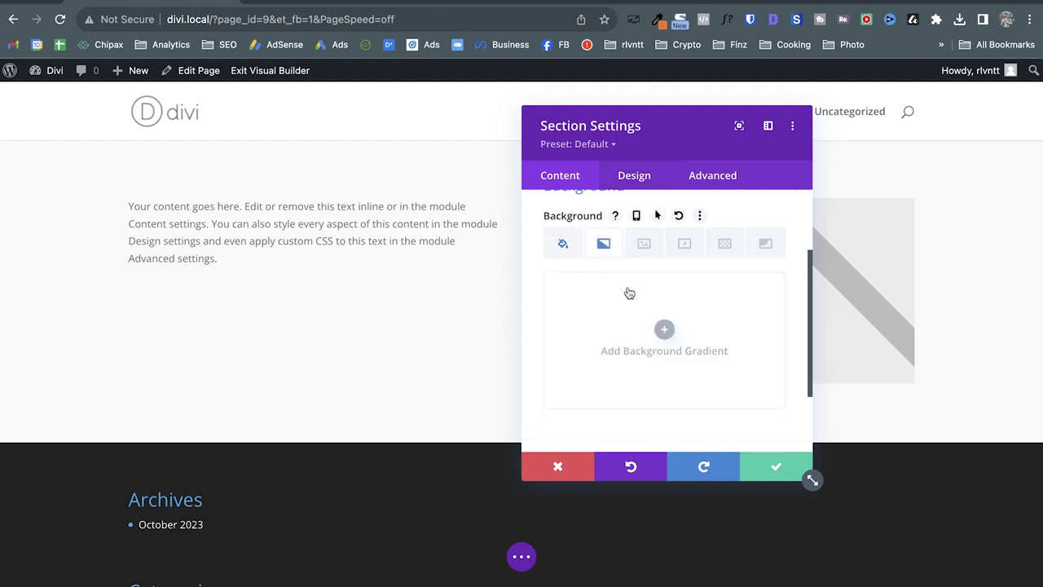
{"action": "left_click", "coordinate": [665, 330]}
{"action": "scroll", "coordinate": [673, 372], "scroll_direction": "down", "scroll_amount": 2}
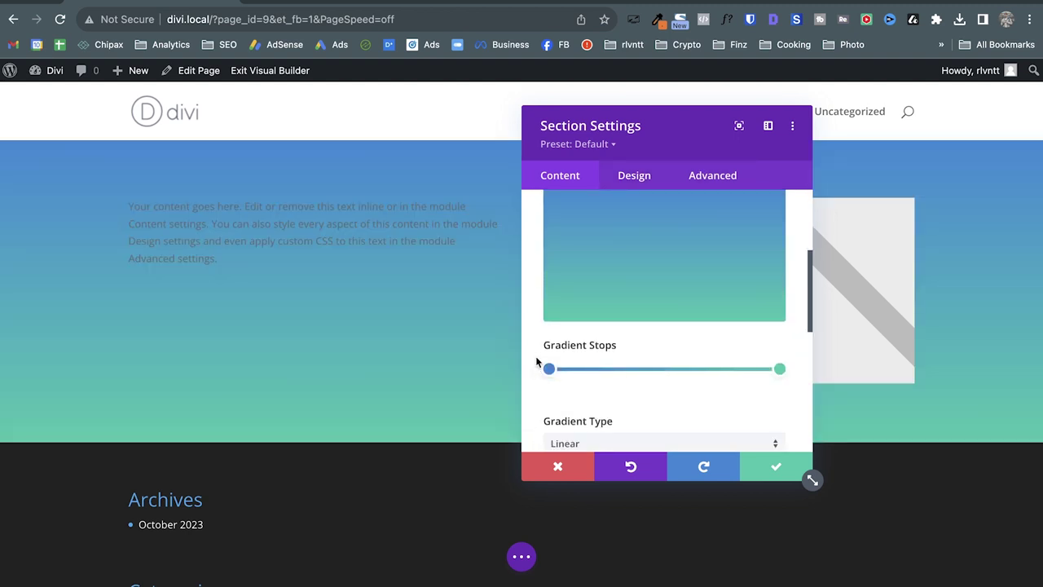
{"action": "left_click", "coordinate": [548, 369]}
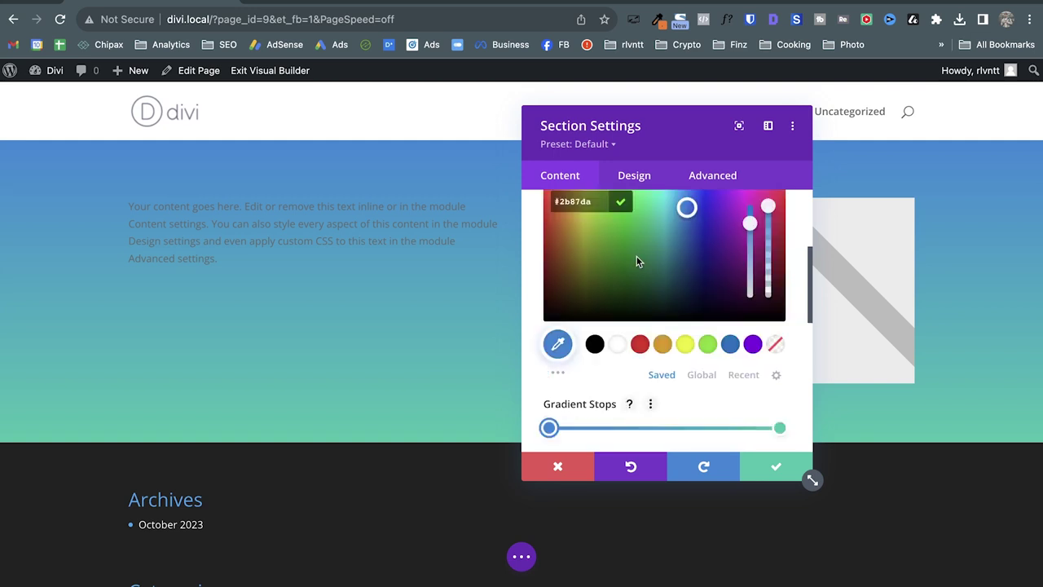
Try red #e02b20 and cyan #23ecff as the color of the gradient's first stop.
{"action": "left_click", "coordinate": [640, 343]}
{"action": "scroll", "coordinate": [705, 271], "scroll_direction": "up", "scroll_amount": 2}
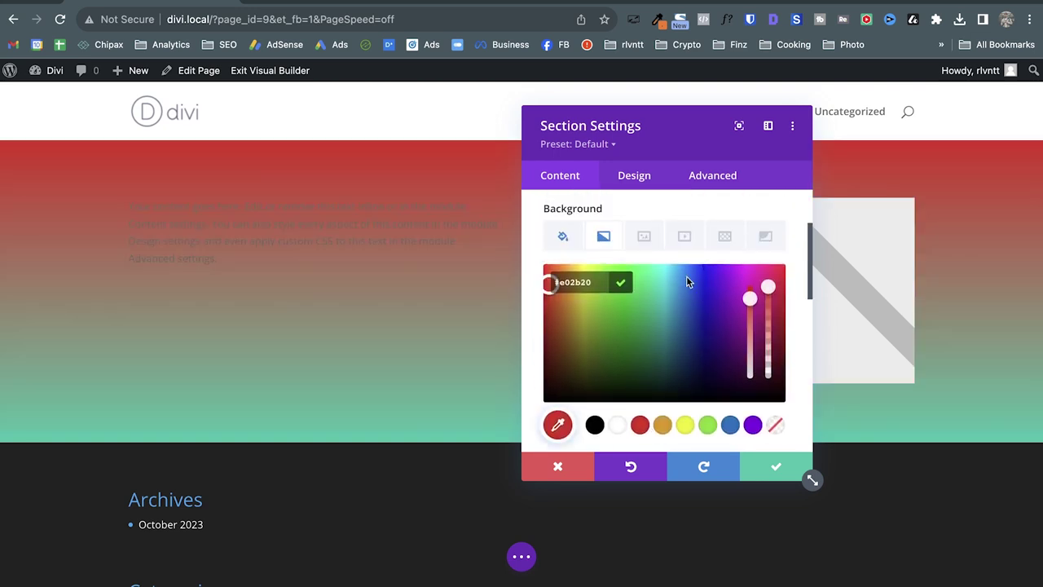
{"action": "left_click_drag", "start_coordinate": [686, 281], "coordinate": [671, 268]}
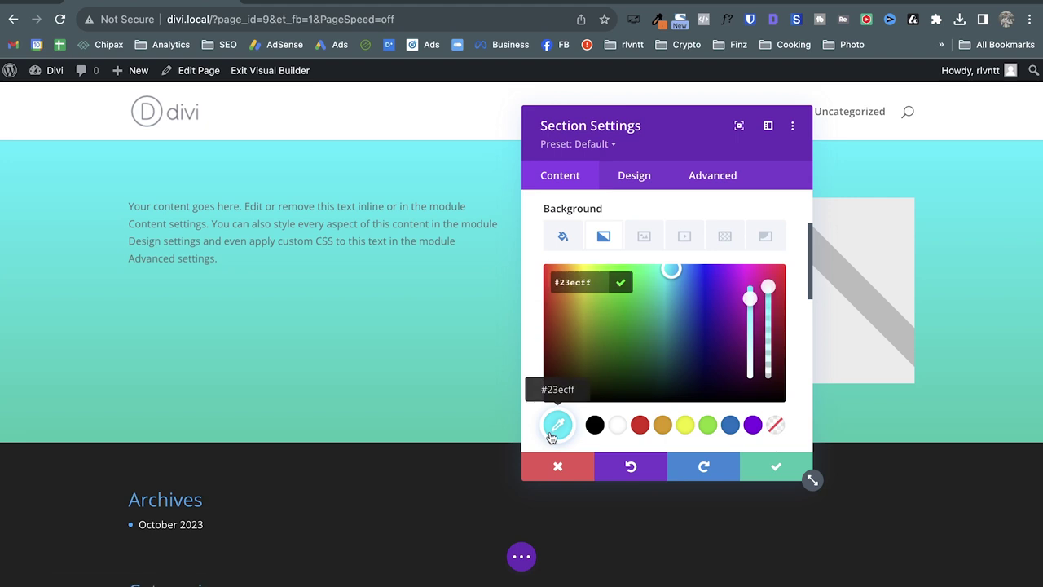
Set the color of the gradient's first stop to a neutral near-white.
{"action": "left_click", "coordinate": [594, 424]}
{"action": "left_click", "coordinate": [655, 278]}
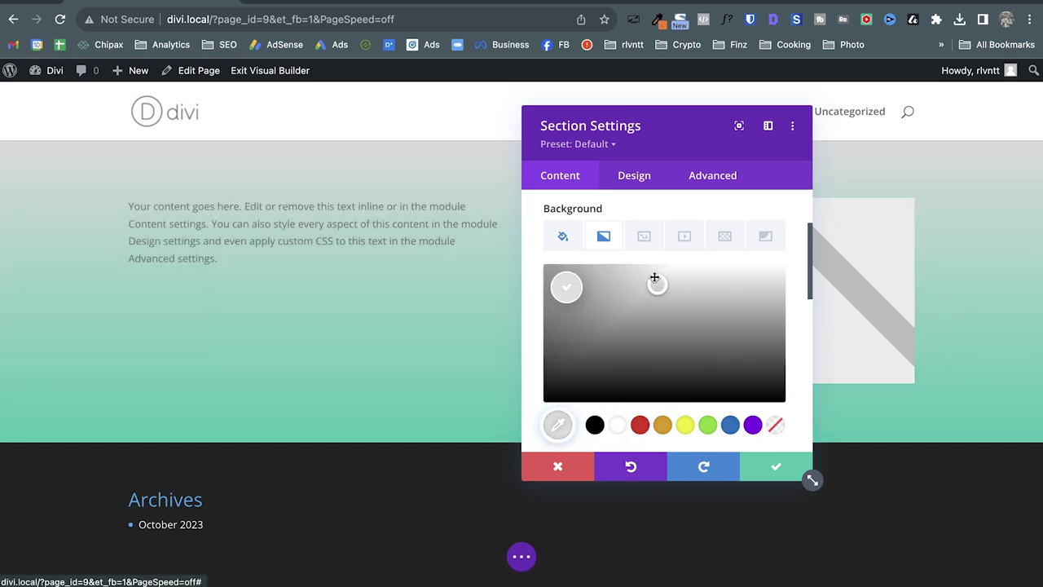
{"action": "left_click_drag", "start_coordinate": [654, 278], "coordinate": [657, 269]}
Lower the opacity of the gradient's green end stop to 0.45, giving rgba(41,196,169,0.45).
{"action": "scroll", "coordinate": [804, 318], "scroll_direction": "down", "scroll_amount": 2}
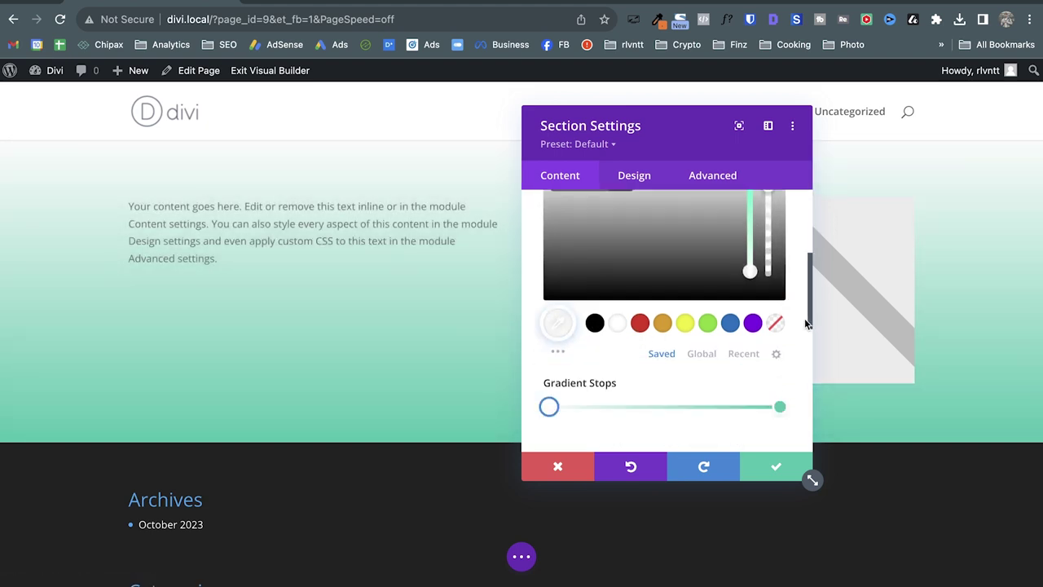
{"action": "scroll", "coordinate": [804, 324], "scroll_direction": "down", "scroll_amount": 1}
{"action": "left_click", "coordinate": [780, 385]}
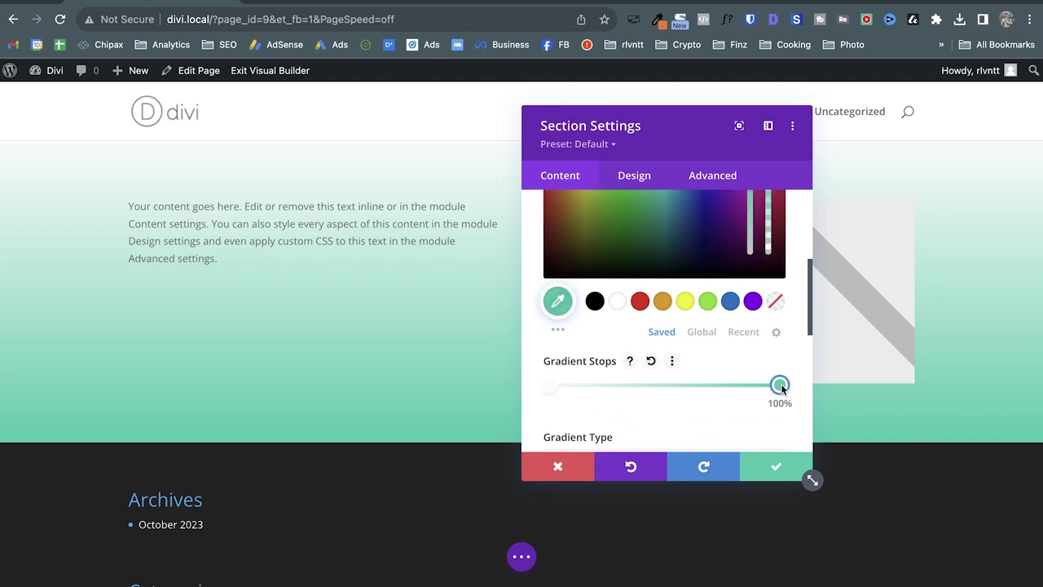
{"action": "scroll", "coordinate": [611, 290], "scroll_direction": "up", "scroll_amount": 2}
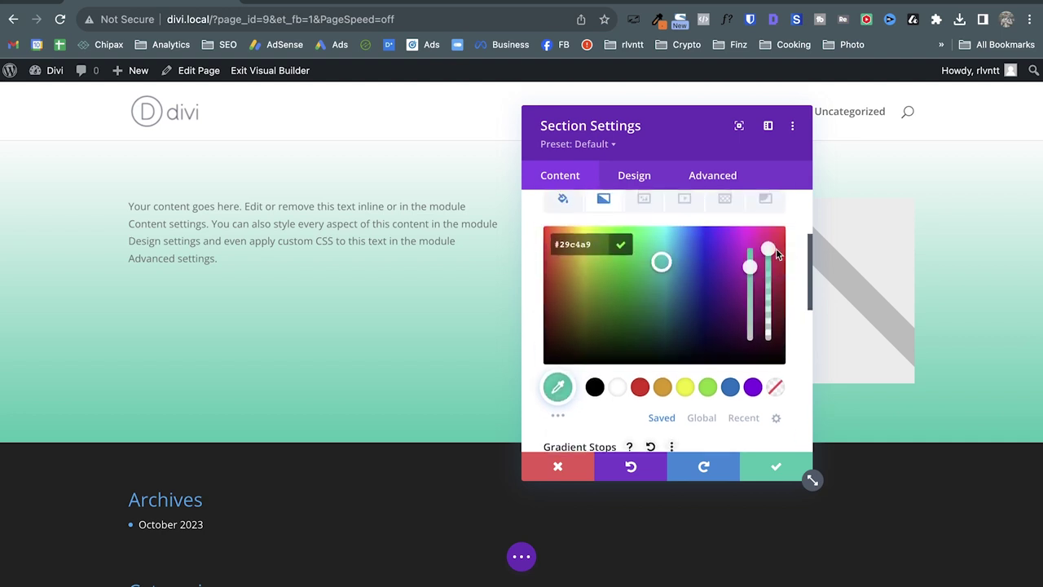
{"action": "left_click_drag", "start_coordinate": [769, 249], "coordinate": [768, 297]}
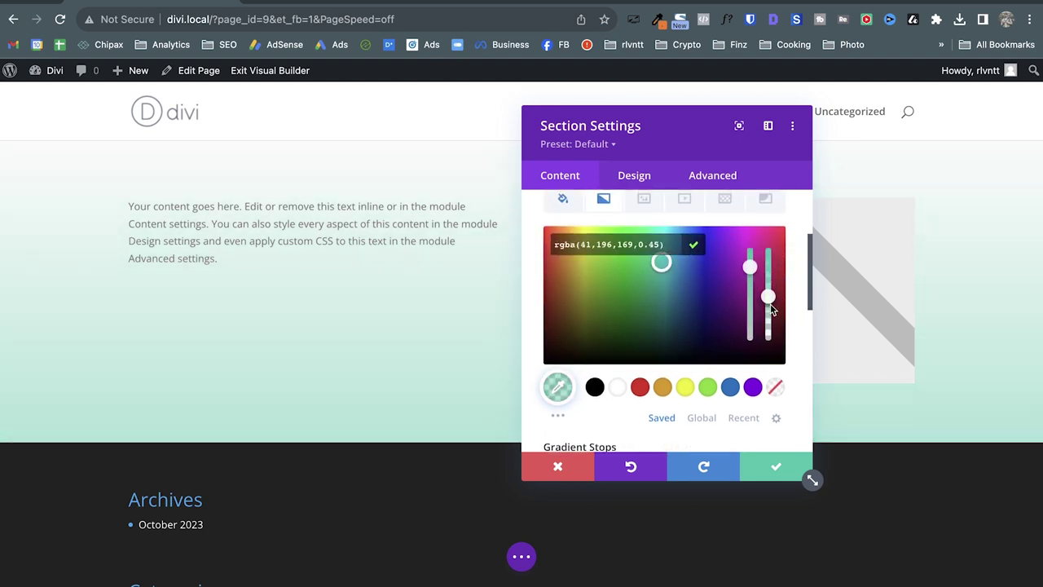
{"action": "scroll", "coordinate": [714, 405], "scroll_direction": "down", "scroll_amount": 2}
{"action": "scroll", "coordinate": [713, 399], "scroll_direction": "down", "scroll_amount": 1}
{"action": "scroll", "coordinate": [770, 257], "scroll_direction": "up", "scroll_amount": 2}
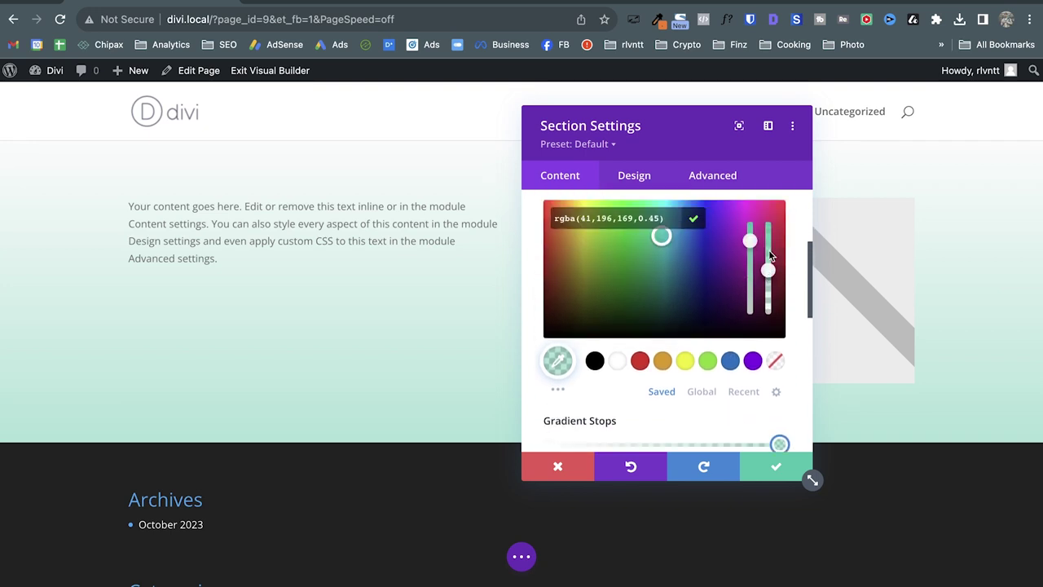
{"action": "scroll", "coordinate": [638, 420], "scroll_direction": "down", "scroll_amount": 1}
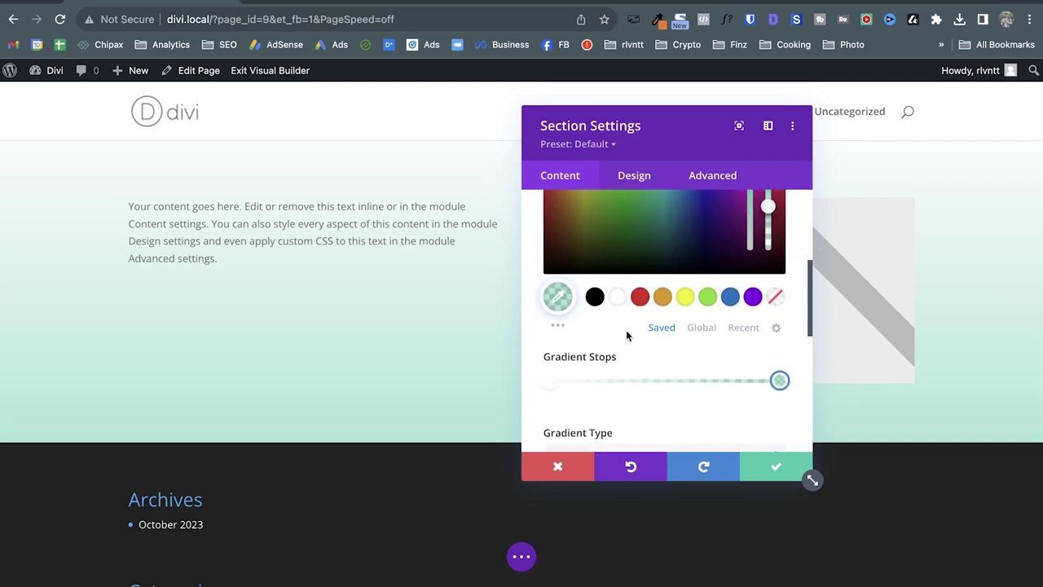
{"action": "scroll", "coordinate": [627, 335], "scroll_direction": "up", "scroll_amount": 3}
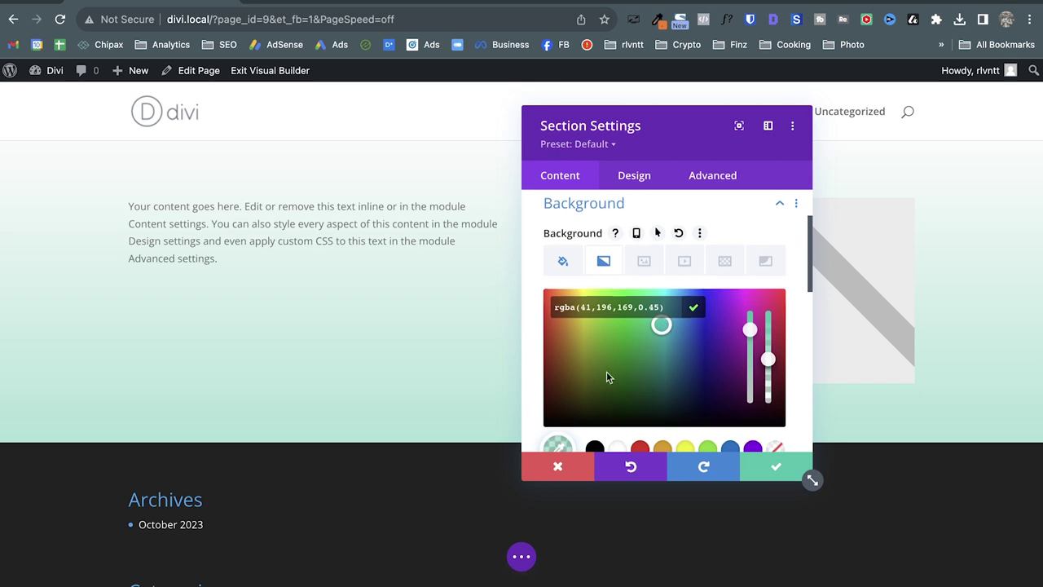
Try the Circular gradient type on the section background and switch back to Linear.
{"action": "scroll", "coordinate": [606, 376], "scroll_direction": "down", "scroll_amount": 2}
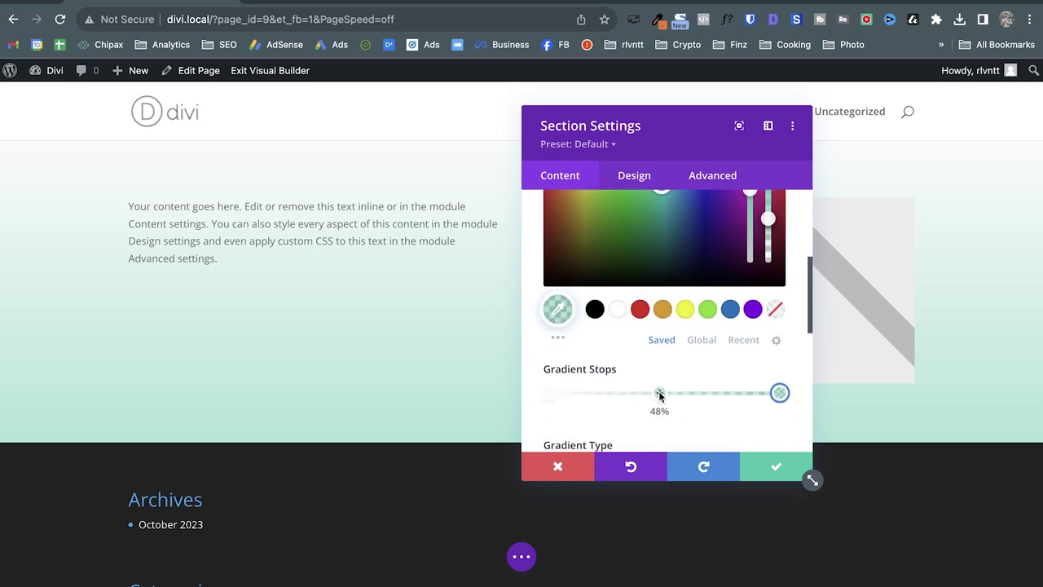
{"action": "scroll", "coordinate": [685, 356], "scroll_direction": "down", "scroll_amount": 3}
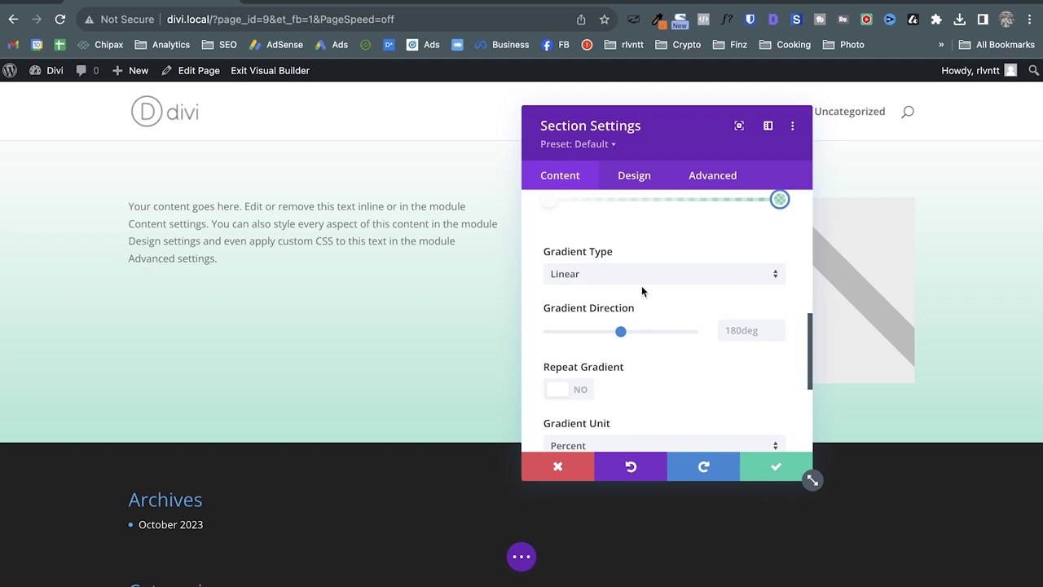
{"action": "left_click", "coordinate": [654, 281]}
{"action": "left_click", "coordinate": [649, 312]}
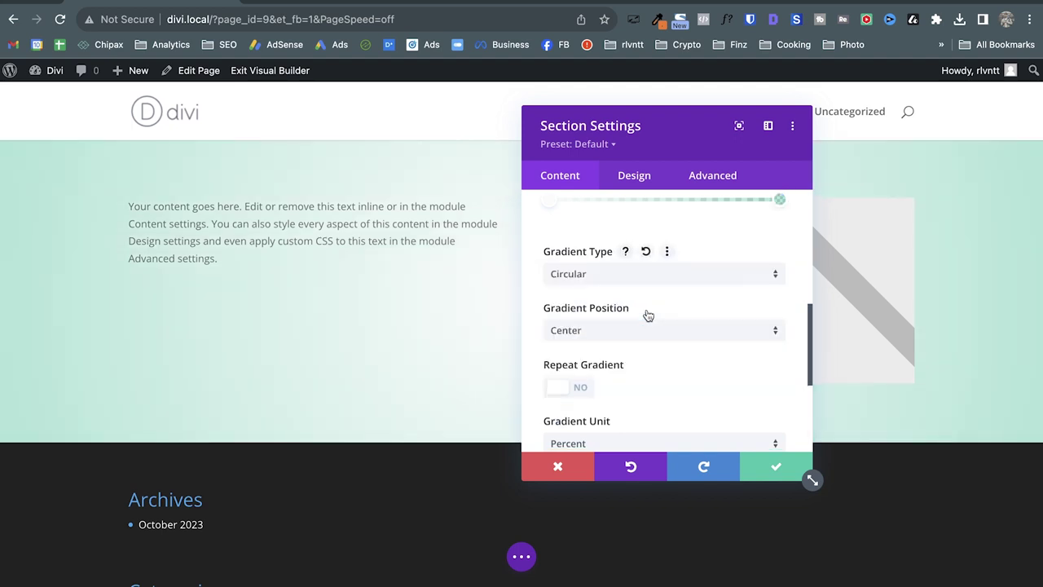
{"action": "left_click", "coordinate": [659, 285]}
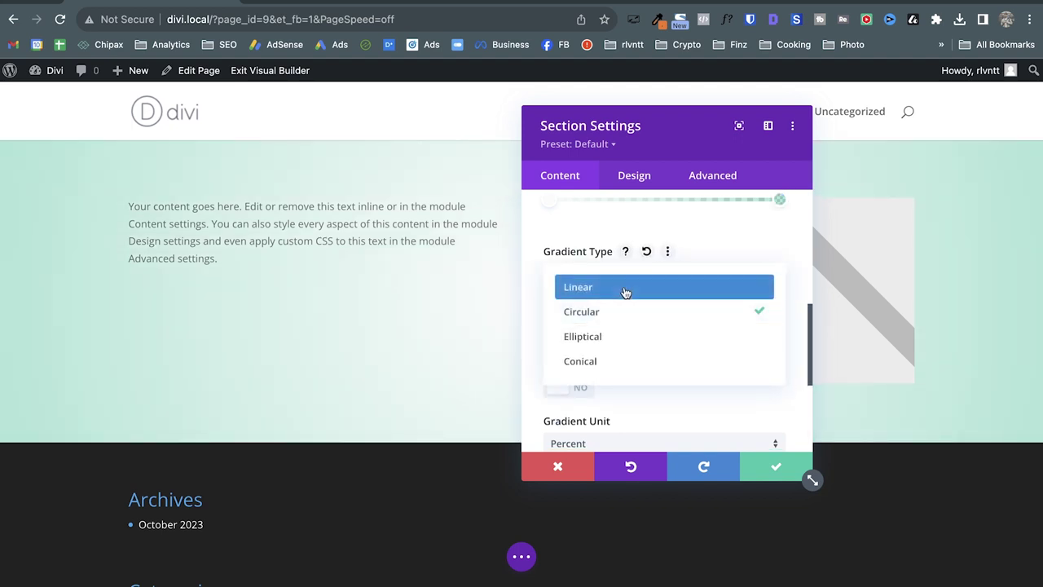
{"action": "left_click", "coordinate": [624, 291]}
Set the section gradient's direction to 45deg and save the section settings.
{"action": "scroll", "coordinate": [722, 312], "scroll_direction": "up", "scroll_amount": 2}
{"action": "scroll", "coordinate": [652, 356], "scroll_direction": "down", "scroll_amount": 1}
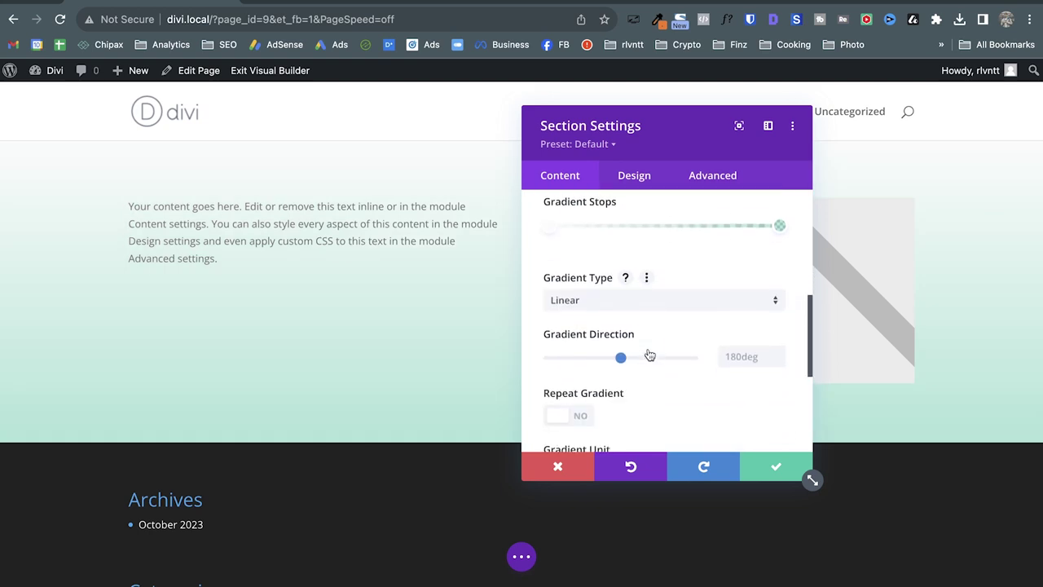
{"action": "left_click_drag", "start_coordinate": [621, 359], "coordinate": [568, 361]}
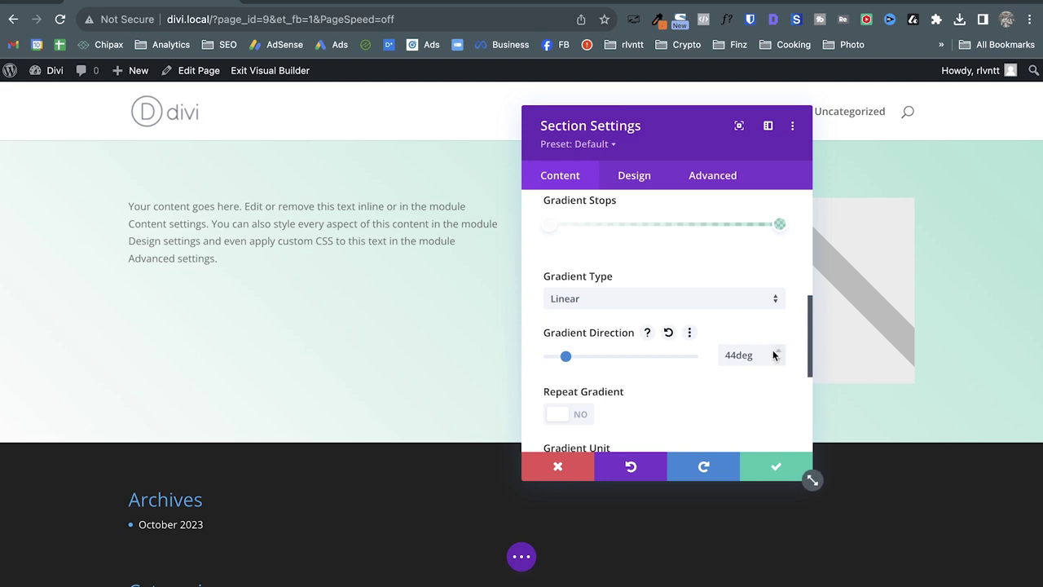
{"action": "scroll", "coordinate": [762, 432], "scroll_direction": "up", "scroll_amount": 2}
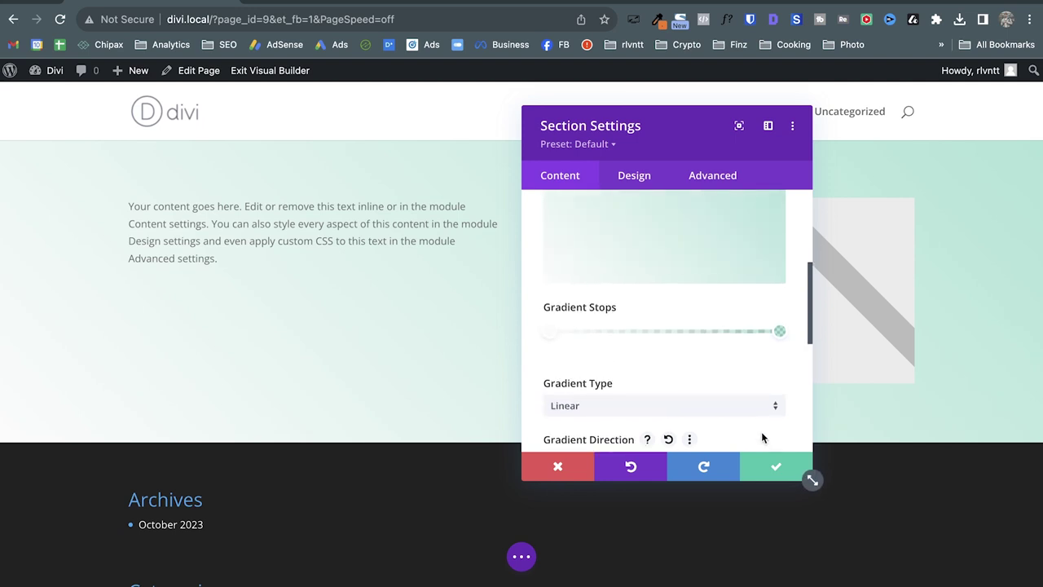
{"action": "scroll", "coordinate": [641, 407], "scroll_direction": "down", "scroll_amount": 2}
{"action": "scroll", "coordinate": [642, 408], "scroll_direction": "down", "scroll_amount": 2}
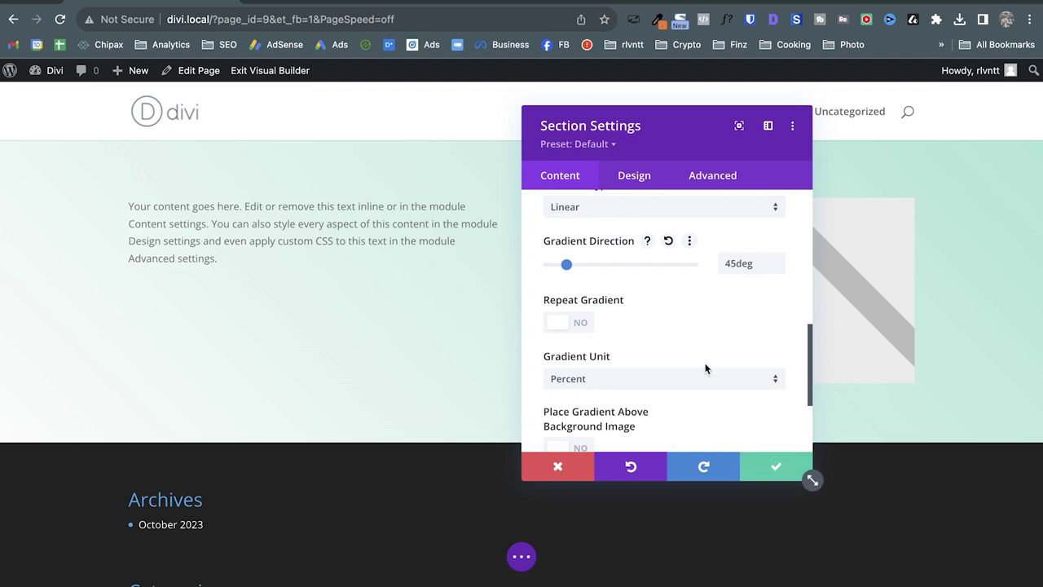
{"action": "scroll", "coordinate": [706, 368], "scroll_direction": "down", "scroll_amount": 3}
{"action": "scroll", "coordinate": [706, 369], "scroll_direction": "up", "scroll_amount": 5}
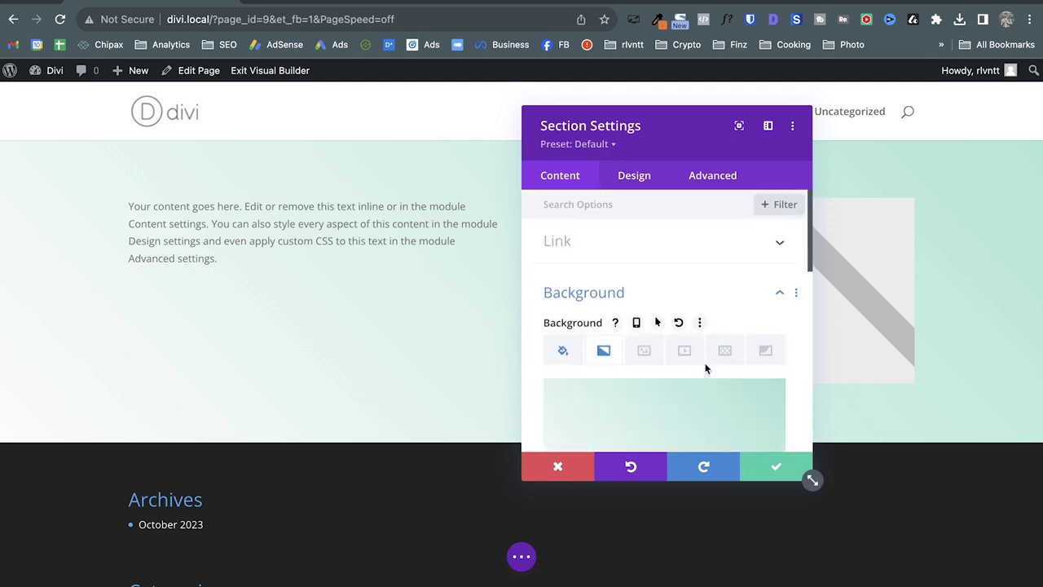
{"action": "left_click", "coordinate": [775, 466]}
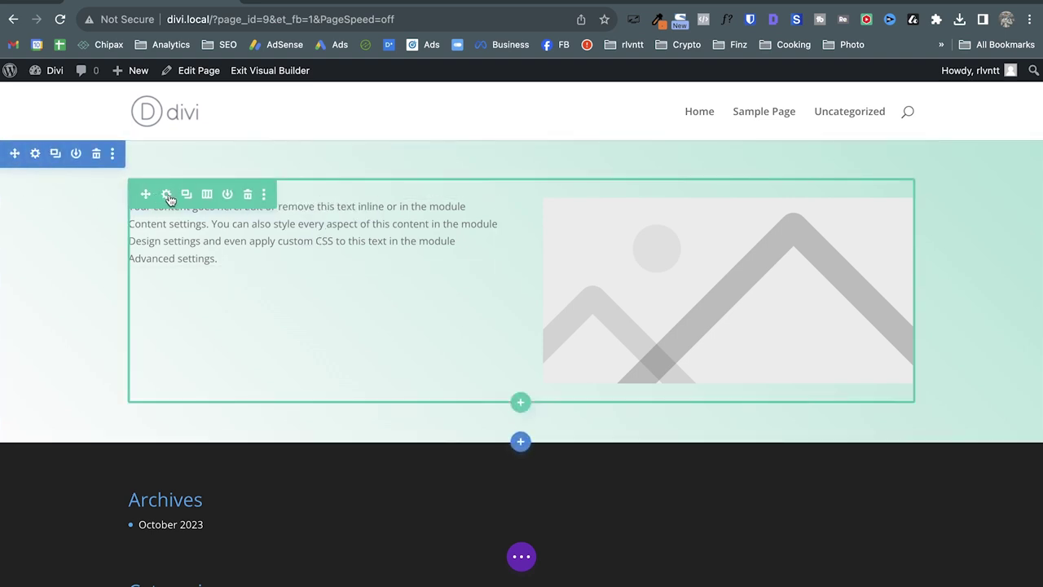
Set the background color of the two-column row to the saved blue #0c71c3.
{"action": "left_click", "coordinate": [167, 195]}
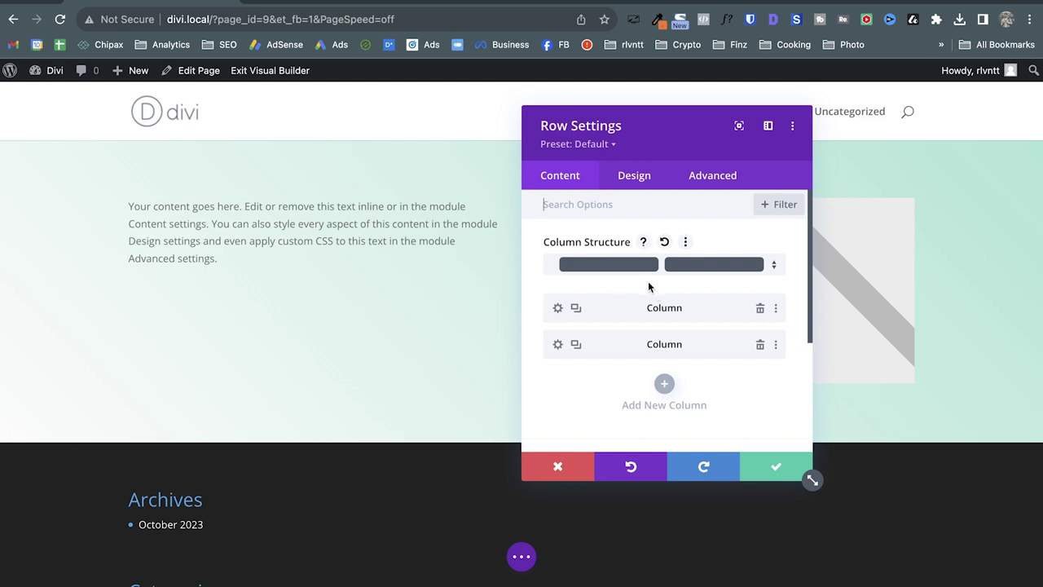
{"action": "scroll", "coordinate": [679, 310], "scroll_direction": "down", "scroll_amount": 2}
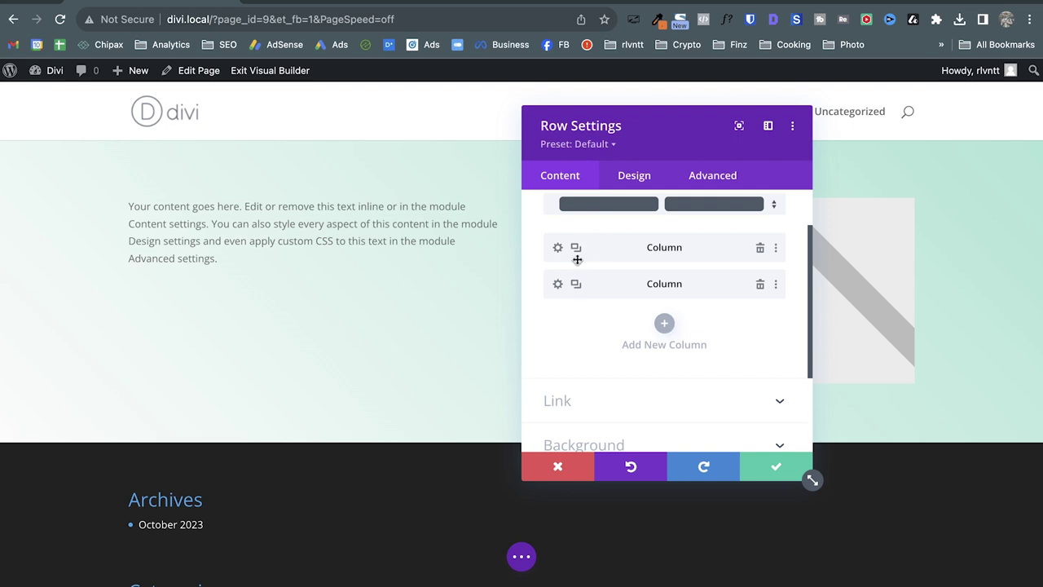
{"action": "scroll", "coordinate": [599, 277], "scroll_direction": "down", "scroll_amount": 2}
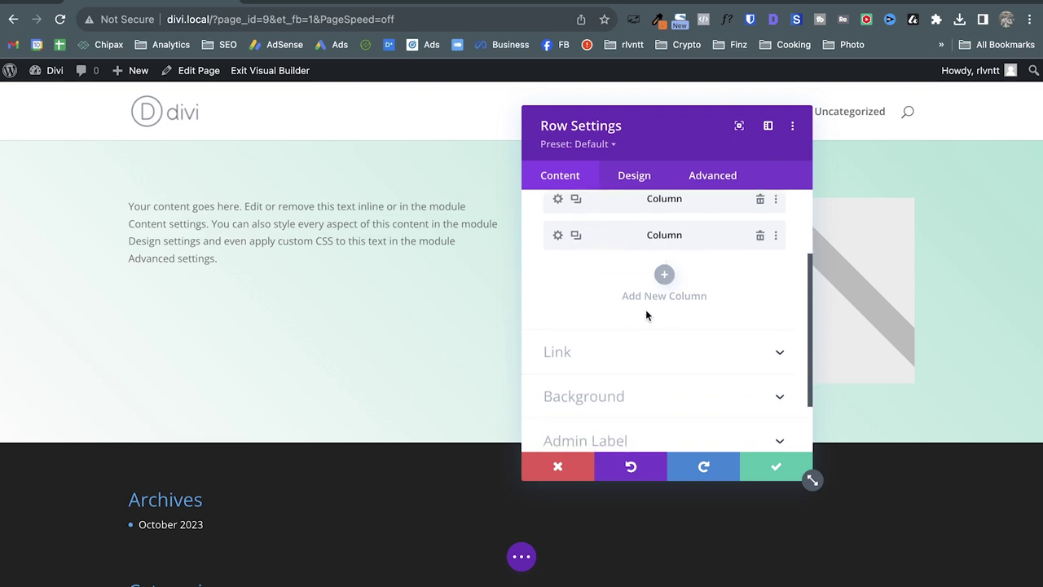
{"action": "scroll", "coordinate": [740, 348], "scroll_direction": "down", "scroll_amount": 2}
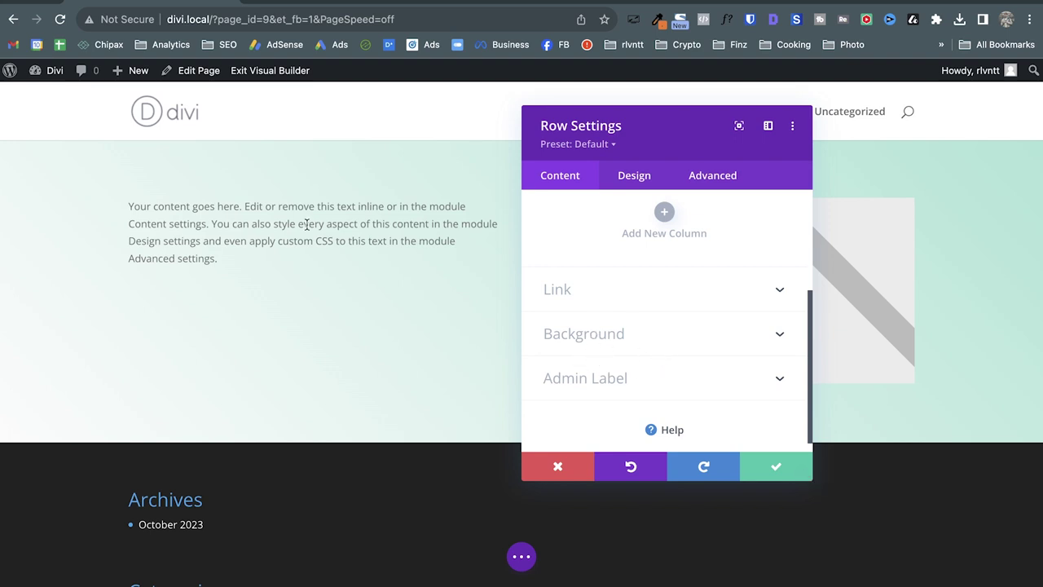
{"action": "left_click", "coordinate": [692, 340]}
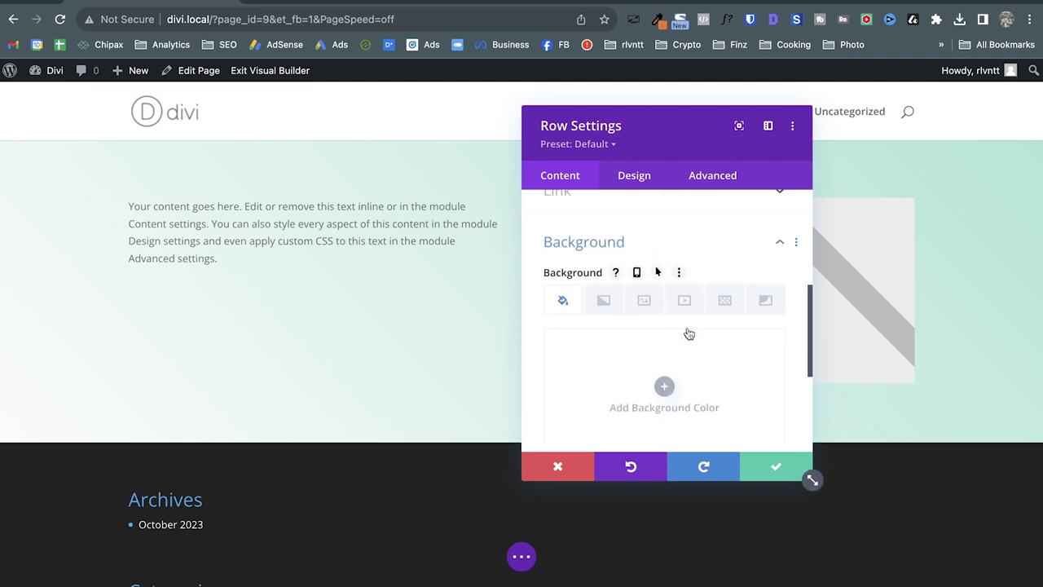
{"action": "scroll", "coordinate": [689, 332], "scroll_direction": "down", "scroll_amount": 3}
{"action": "scroll", "coordinate": [752, 320], "scroll_direction": "up", "scroll_amount": 1}
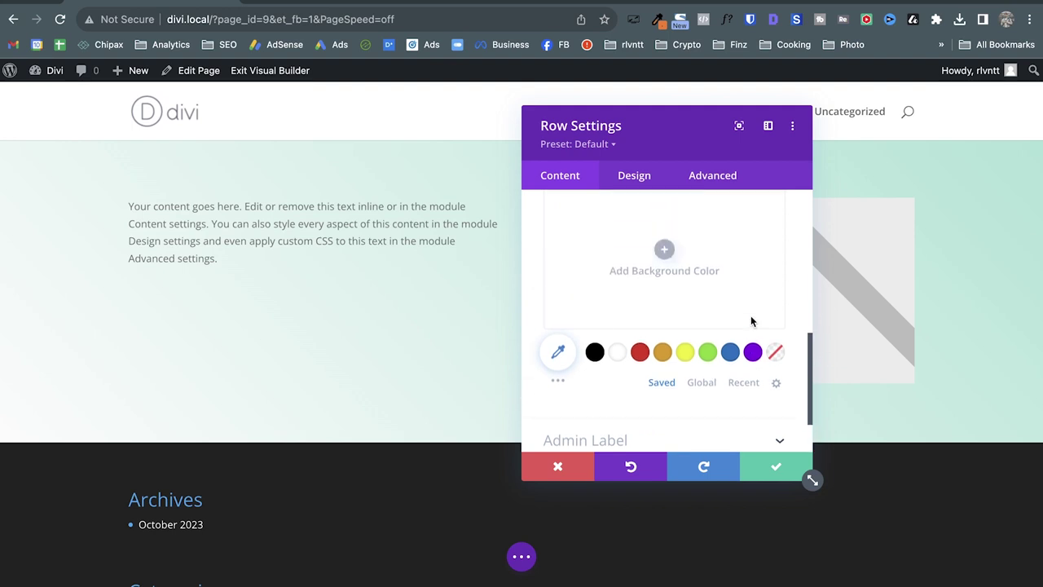
{"action": "left_click", "coordinate": [729, 351]}
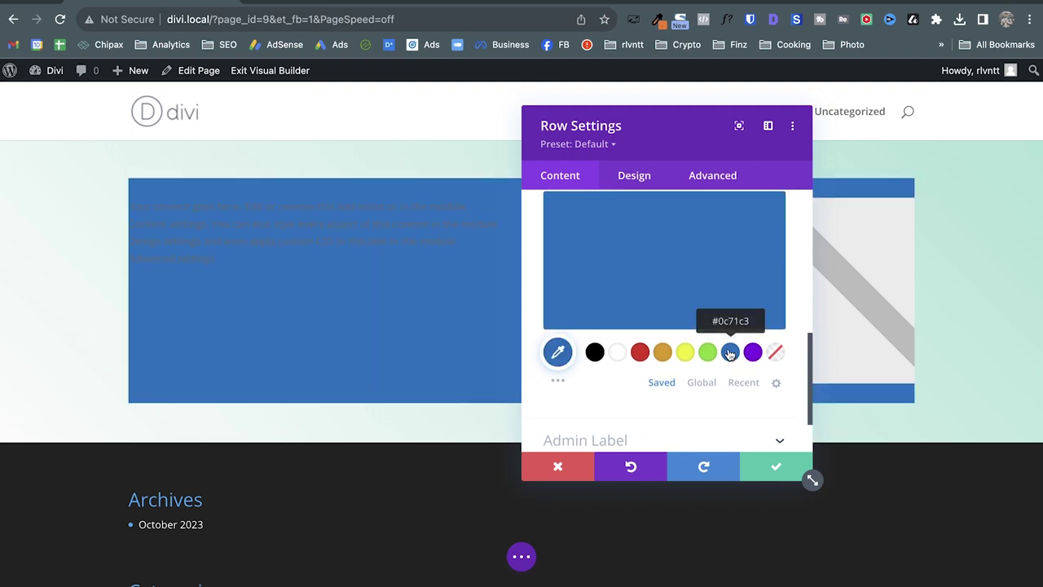
Review the row's background color options and save the row settings.
{"action": "scroll", "coordinate": [685, 250], "scroll_direction": "up", "scroll_amount": 1}
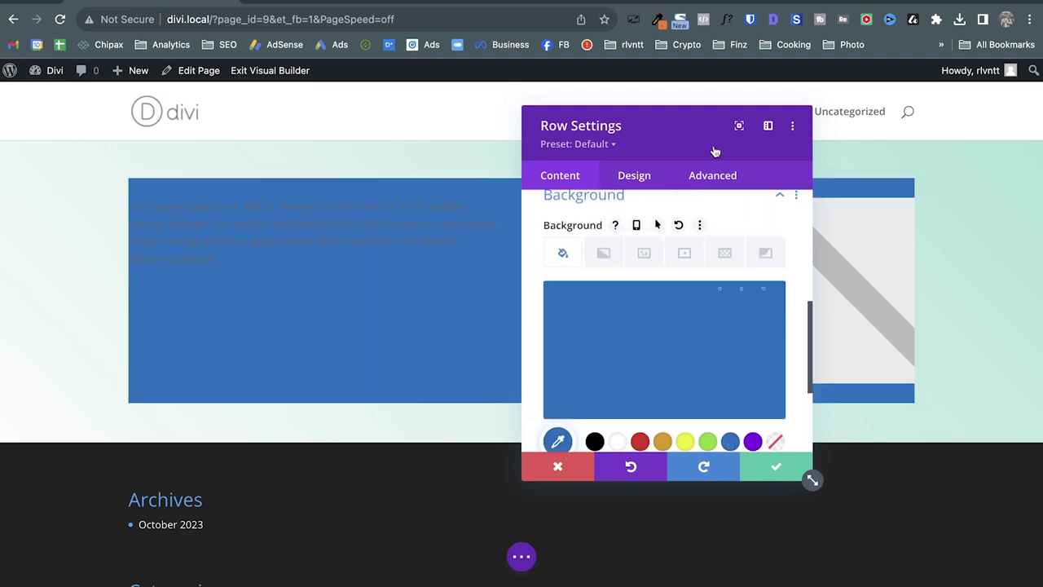
{"action": "mouse_move", "coordinate": [760, 378]}
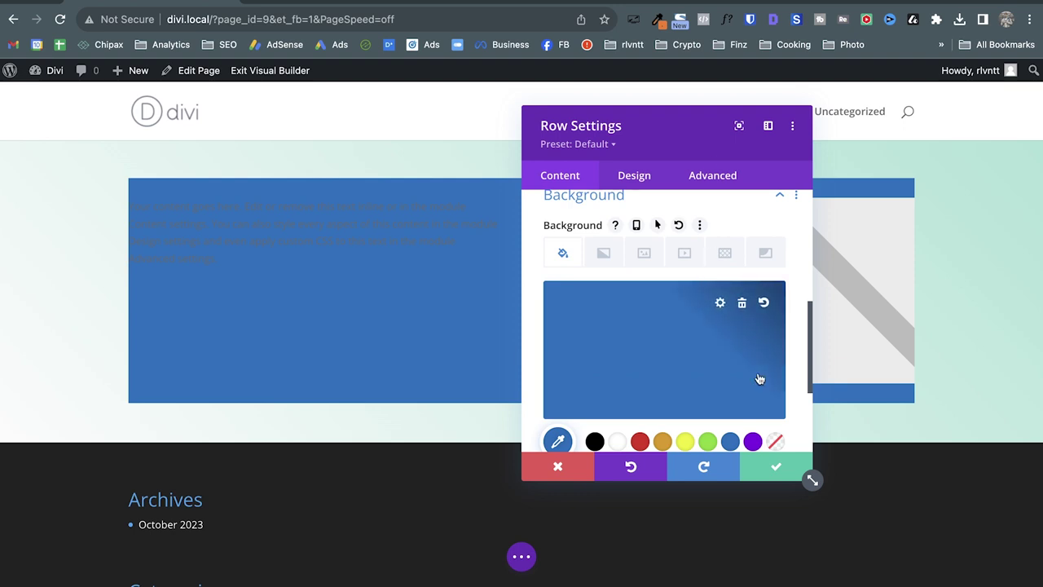
{"action": "scroll", "coordinate": [759, 379], "scroll_direction": "down", "scroll_amount": 1}
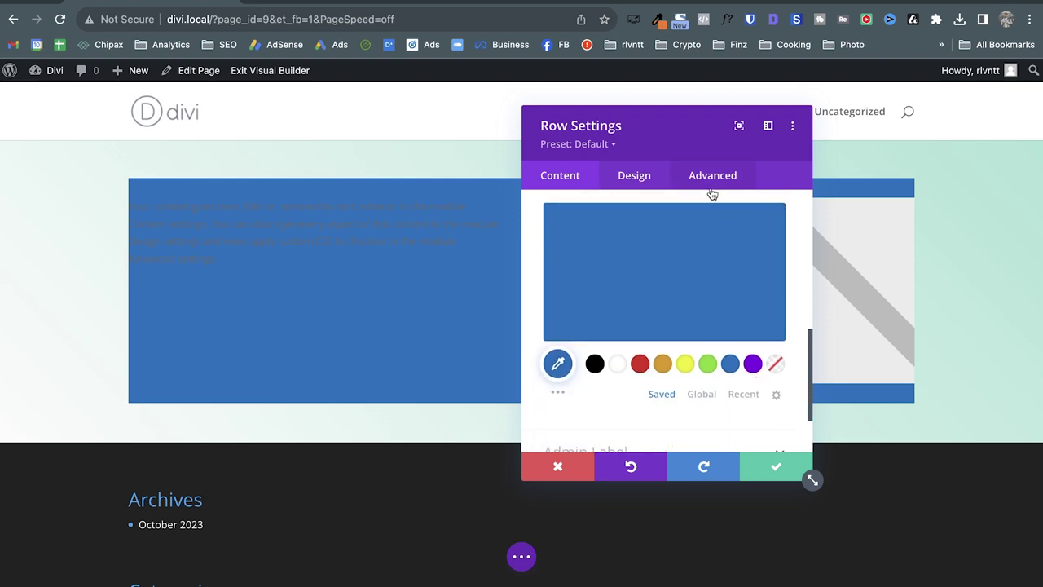
{"action": "left_click", "coordinate": [770, 467]}
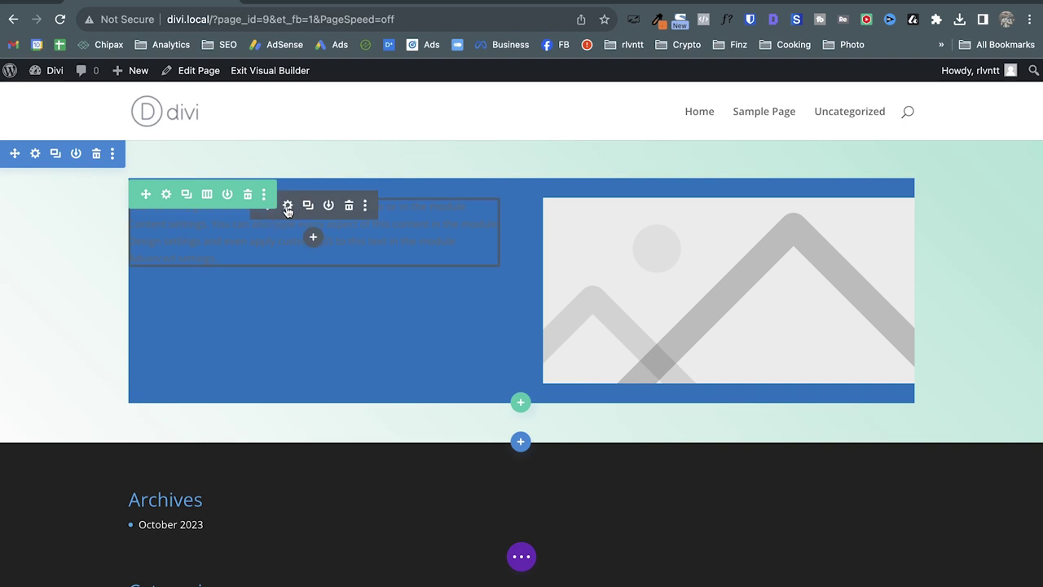
Set the text module's background color to the saved white #ffffff and save the module settings.
{"action": "left_click", "coordinate": [286, 206]}
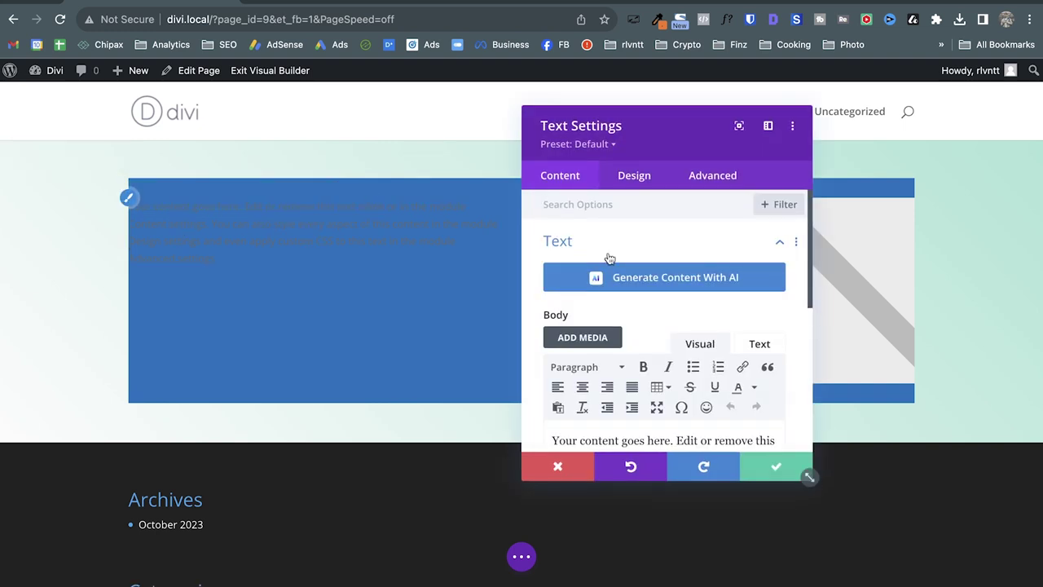
{"action": "left_click", "coordinate": [580, 248]}
{"action": "left_click", "coordinate": [598, 341]}
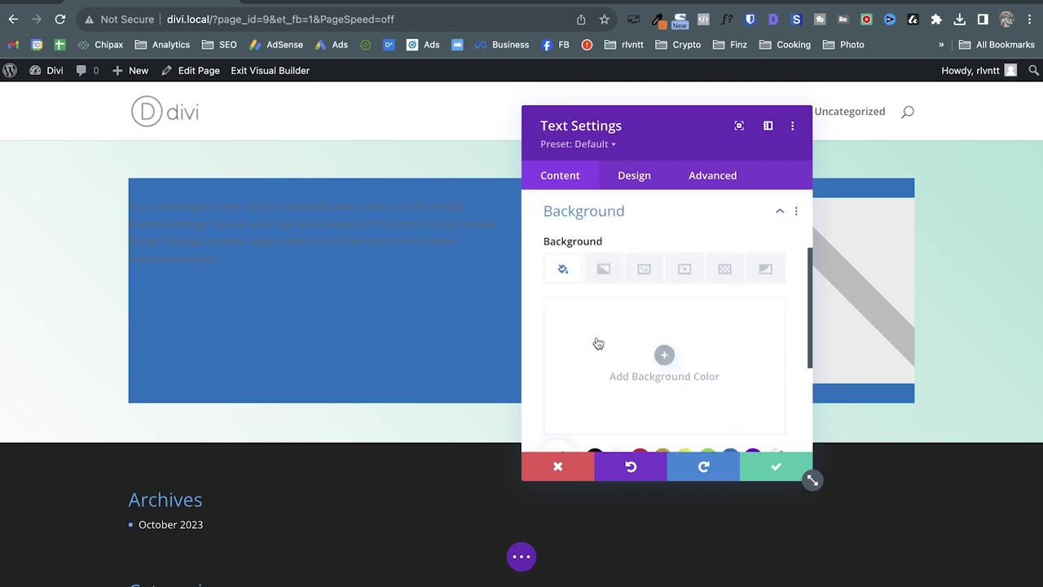
{"action": "scroll", "coordinate": [635, 405], "scroll_direction": "down", "scroll_amount": 4}
{"action": "left_click", "coordinate": [617, 299]}
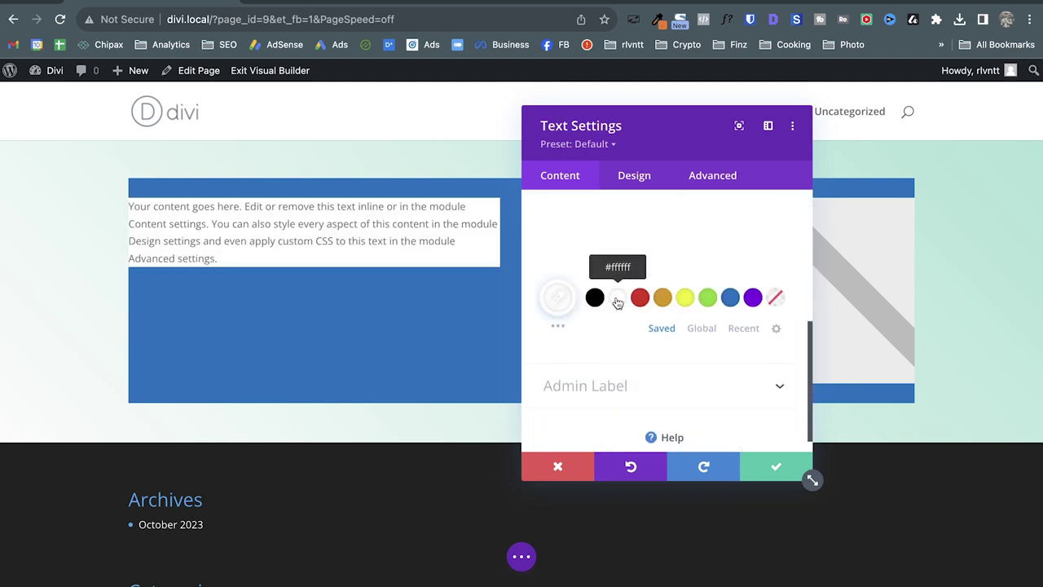
{"action": "left_click", "coordinate": [769, 474]}
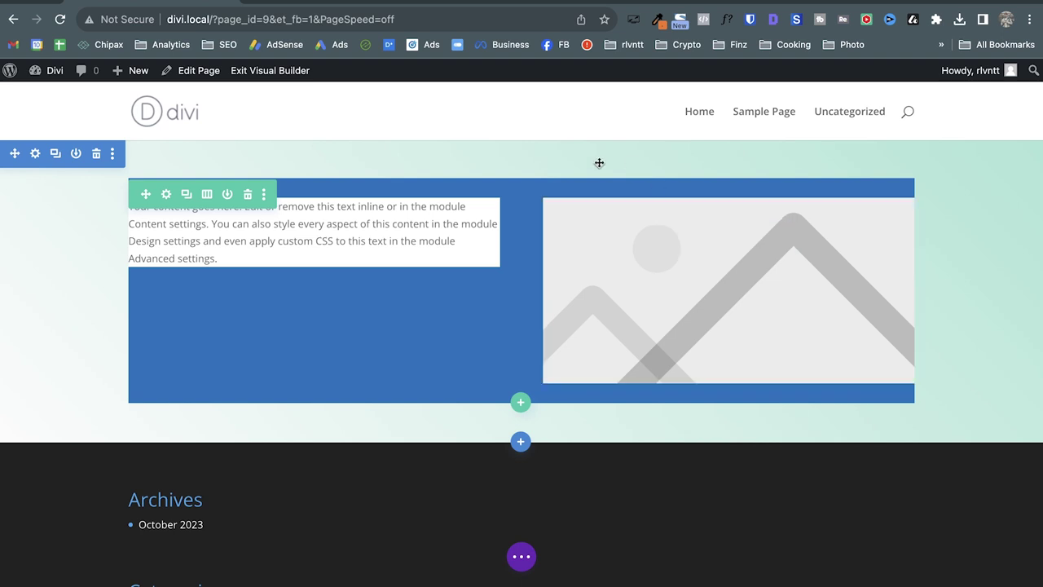
Replace the image module's placeholder with an uploaded beach sunset photo and save the module settings.
{"action": "left_click", "coordinate": [702, 236]}
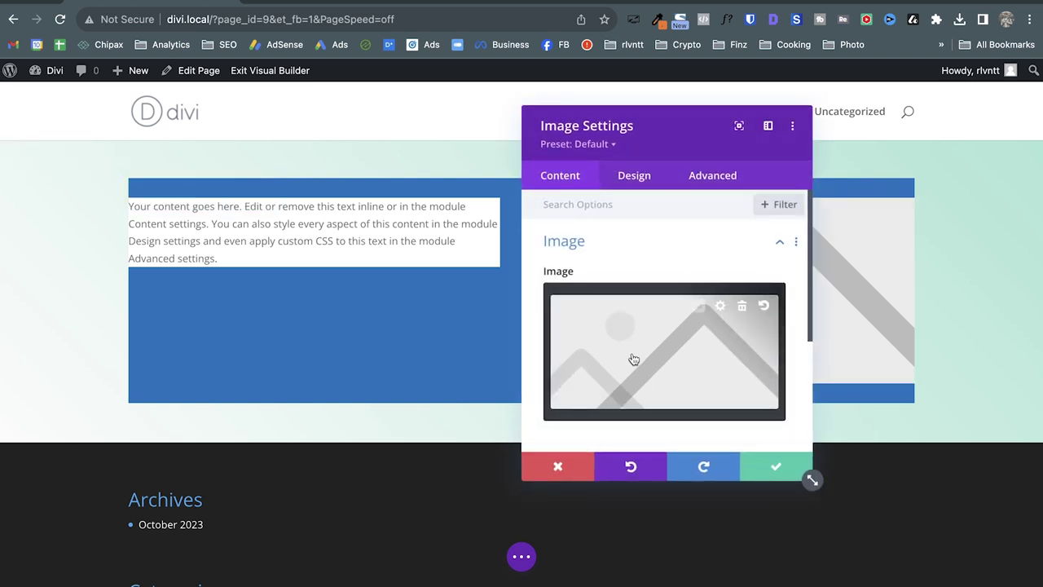
{"action": "left_click", "coordinate": [631, 356]}
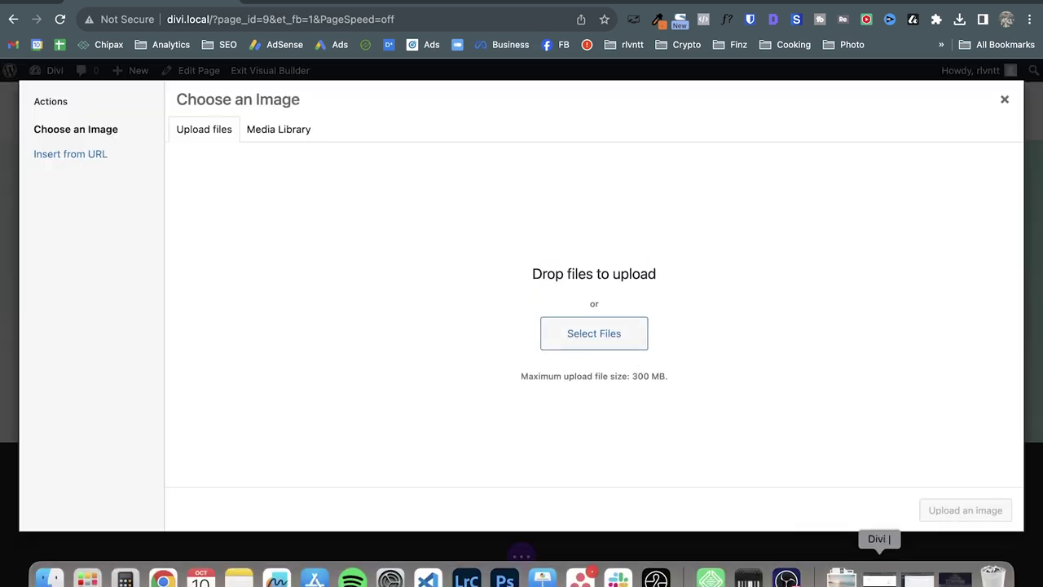
{"action": "left_click", "coordinate": [842, 577]}
{"action": "left_click_drag", "start_coordinate": [848, 514], "coordinate": [377, 235]}
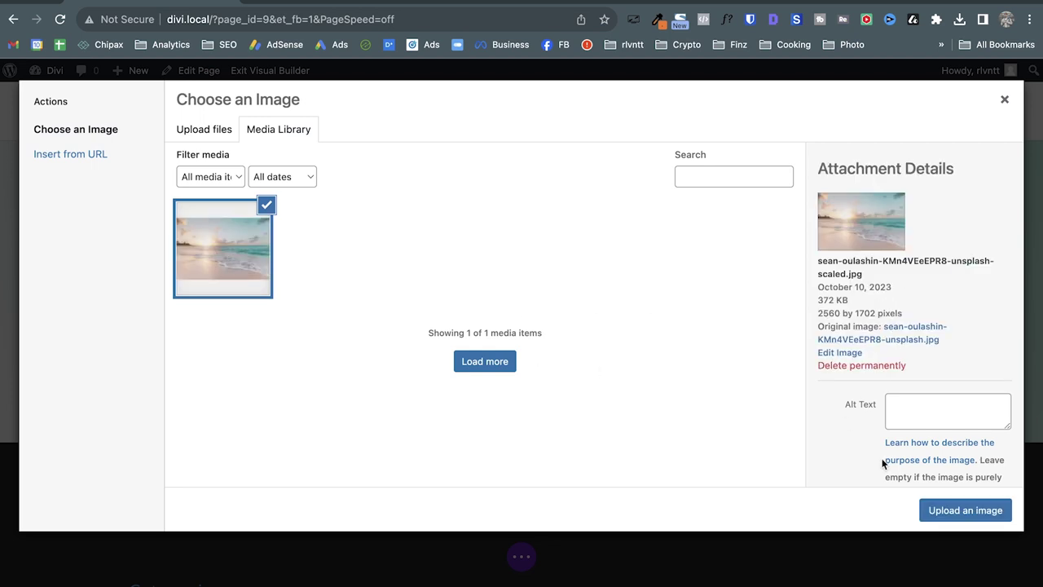
{"action": "left_click", "coordinate": [955, 514]}
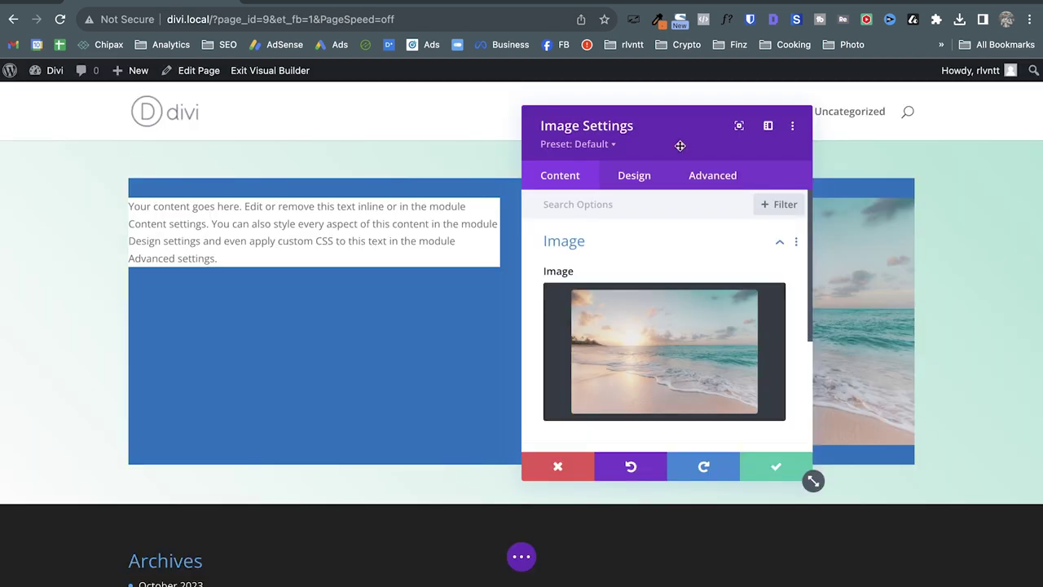
{"action": "left_click_drag", "start_coordinate": [676, 142], "coordinate": [275, 135]}
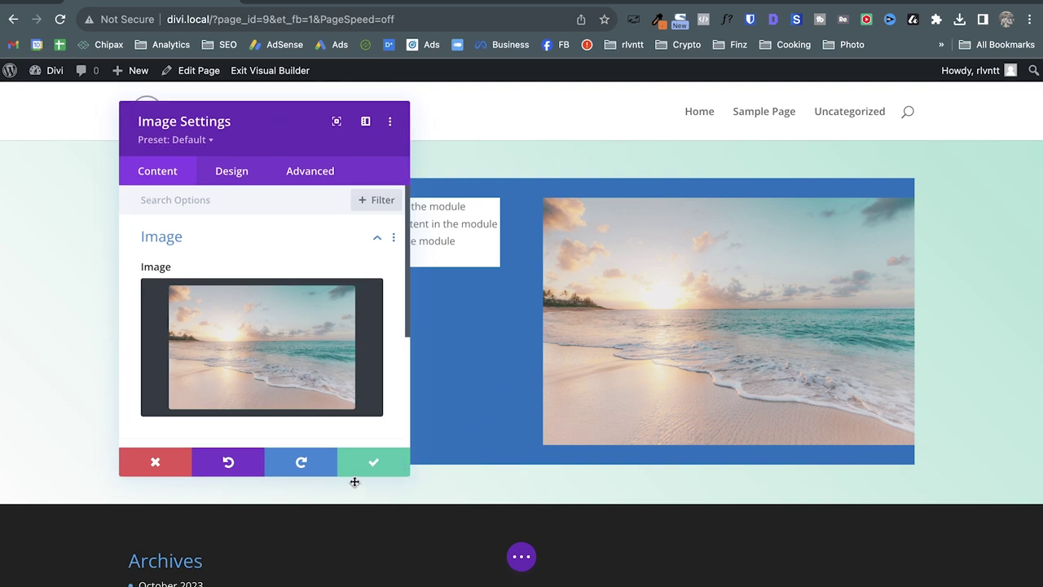
{"action": "left_click", "coordinate": [405, 471]}
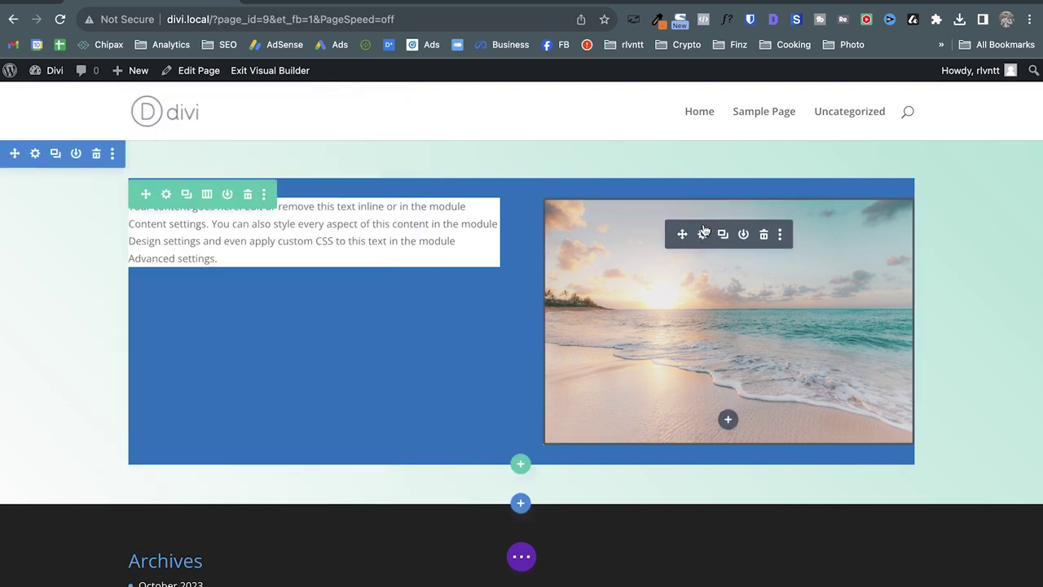
Round all four corners of the beach image to 10px in its border settings.
{"action": "left_click", "coordinate": [703, 234]}
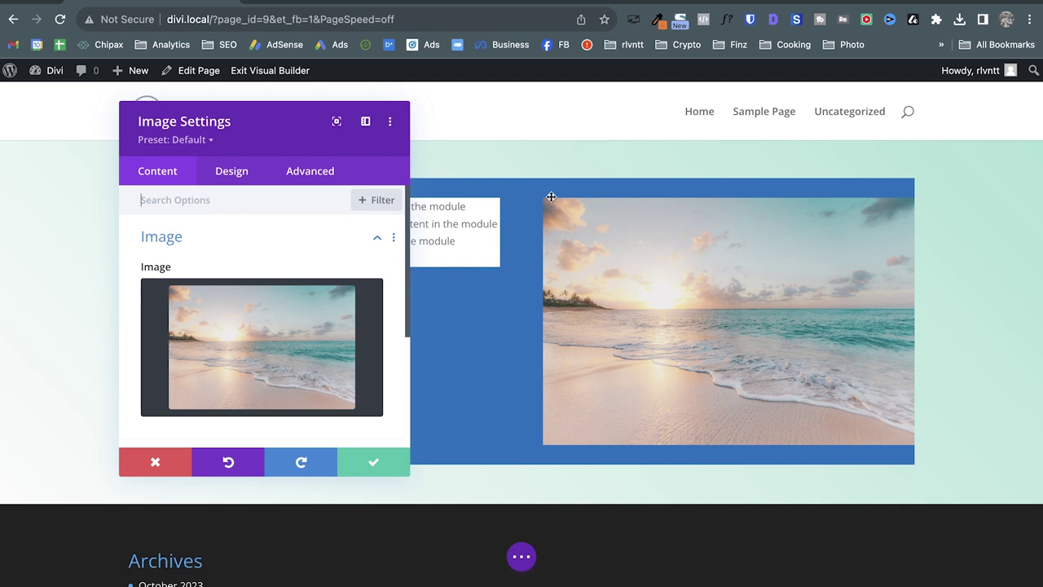
{"action": "left_click", "coordinate": [233, 173]}
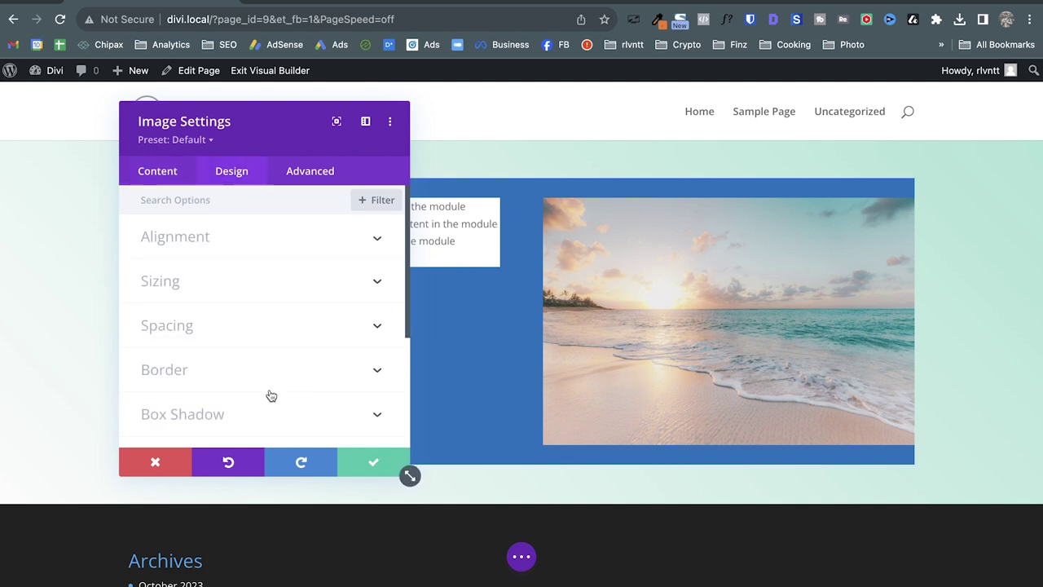
{"action": "left_click", "coordinate": [375, 371]}
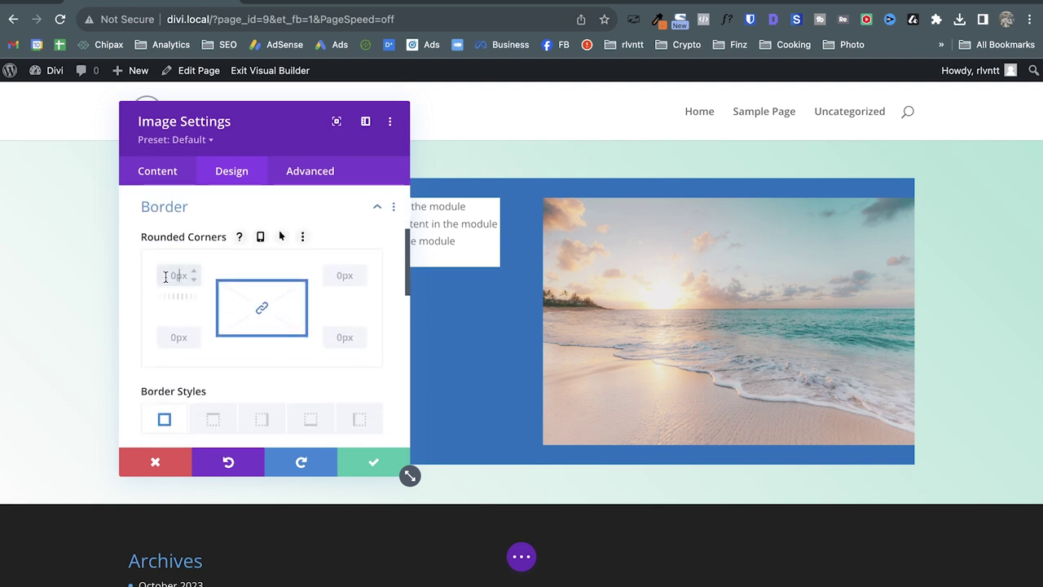
{"action": "type", "text": "10px"}
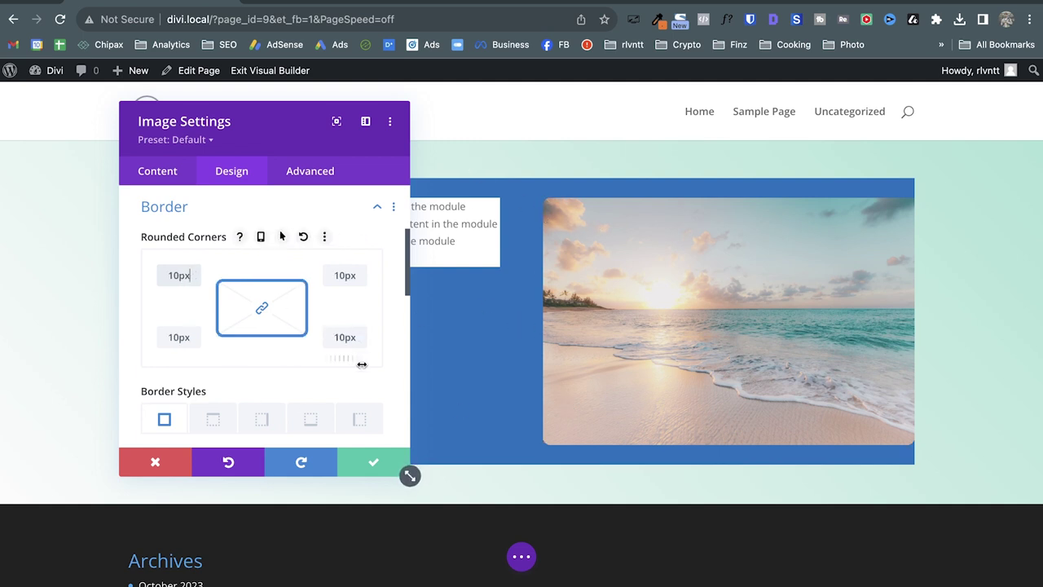
Apply the first box shadow preset, a soft glow on all sides, to the beach image and save the module settings.
{"action": "scroll", "coordinate": [361, 365], "scroll_direction": "down", "scroll_amount": 5}
{"action": "scroll", "coordinate": [361, 368], "scroll_direction": "down", "scroll_amount": 6}
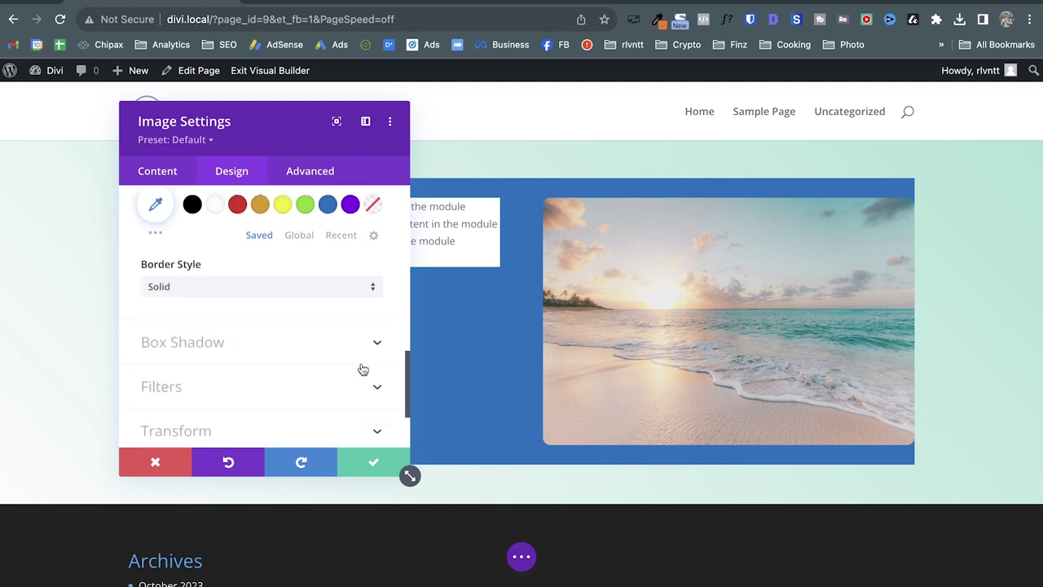
{"action": "left_click", "coordinate": [224, 261]}
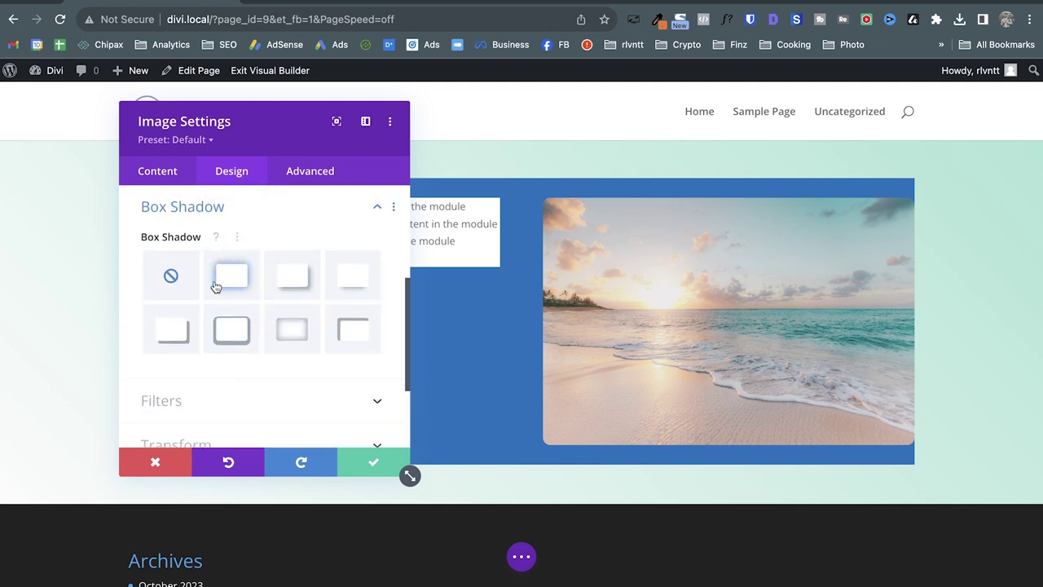
{"action": "left_click", "coordinate": [227, 287]}
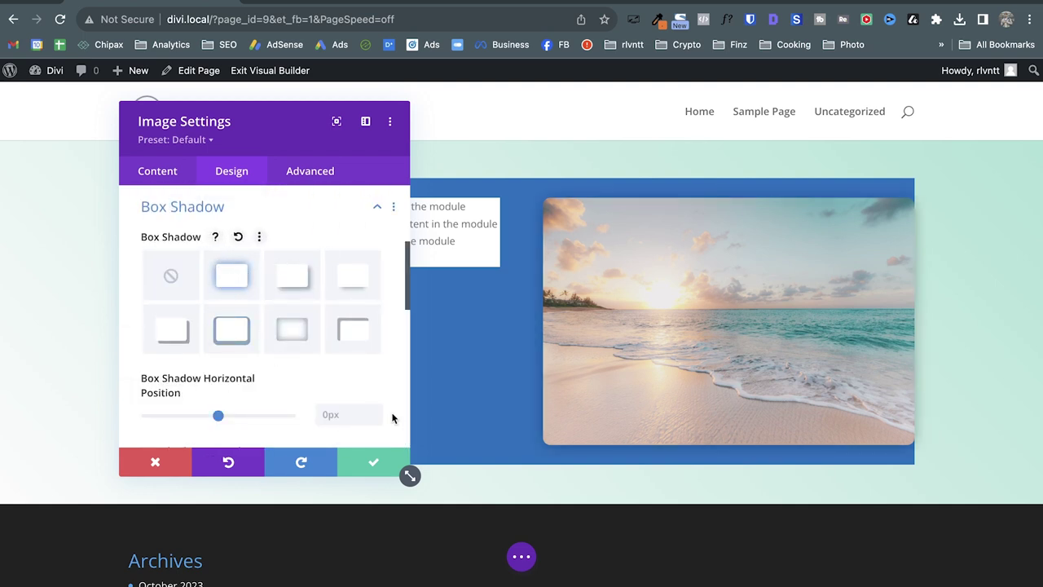
{"action": "left_click", "coordinate": [372, 462]}
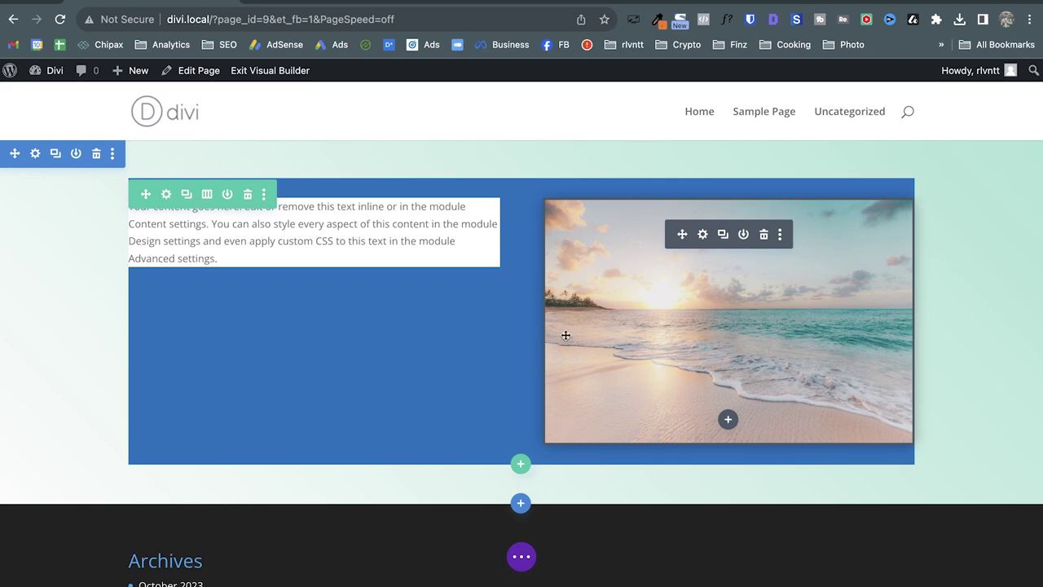
Remove the blue background color from the two-column row.
{"action": "left_click", "coordinate": [168, 201]}
{"action": "left_click_drag", "start_coordinate": [256, 122], "coordinate": [799, 122]}
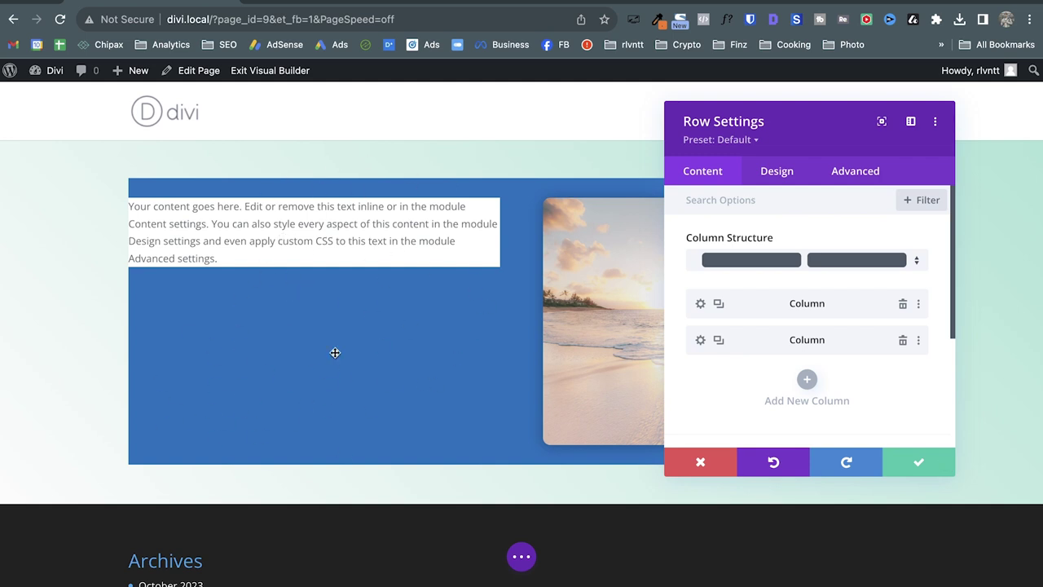
{"action": "scroll", "coordinate": [845, 362], "scroll_direction": "down", "scroll_amount": 3}
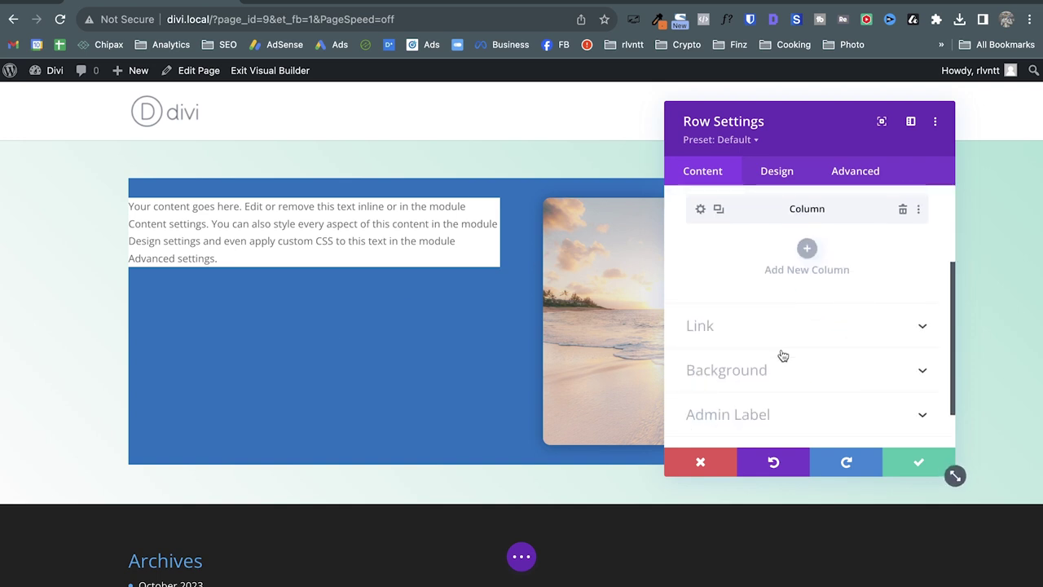
{"action": "left_click", "coordinate": [715, 375]}
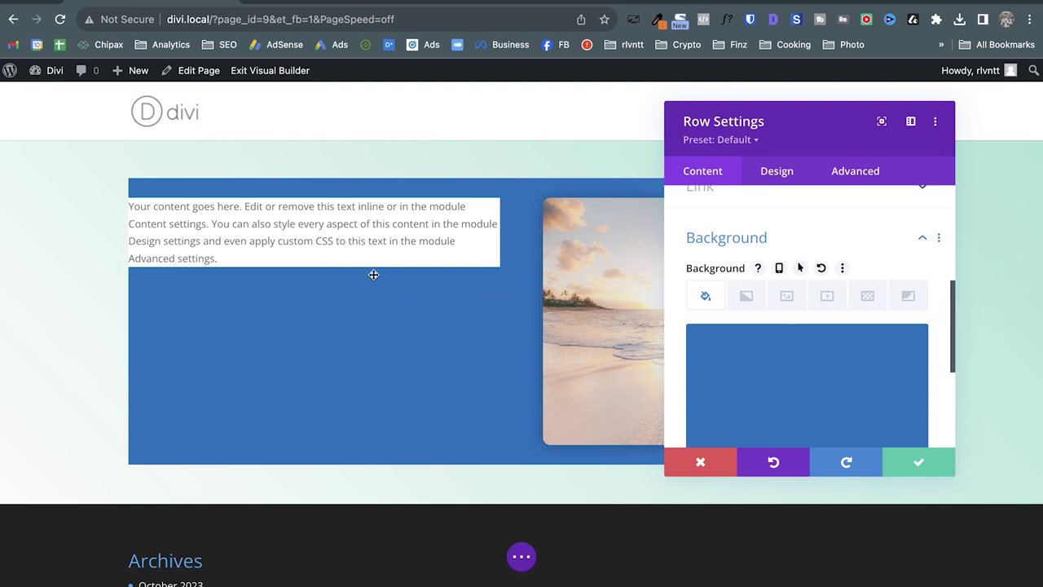
{"action": "scroll", "coordinate": [750, 236], "scroll_direction": "up", "scroll_amount": 5}
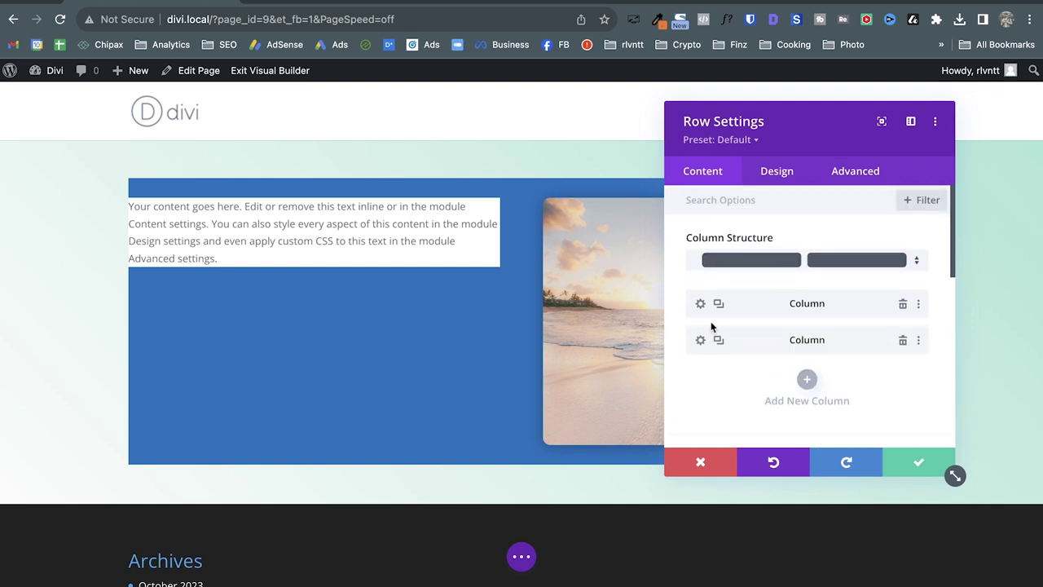
{"action": "scroll", "coordinate": [779, 401], "scroll_direction": "down", "scroll_amount": 5}
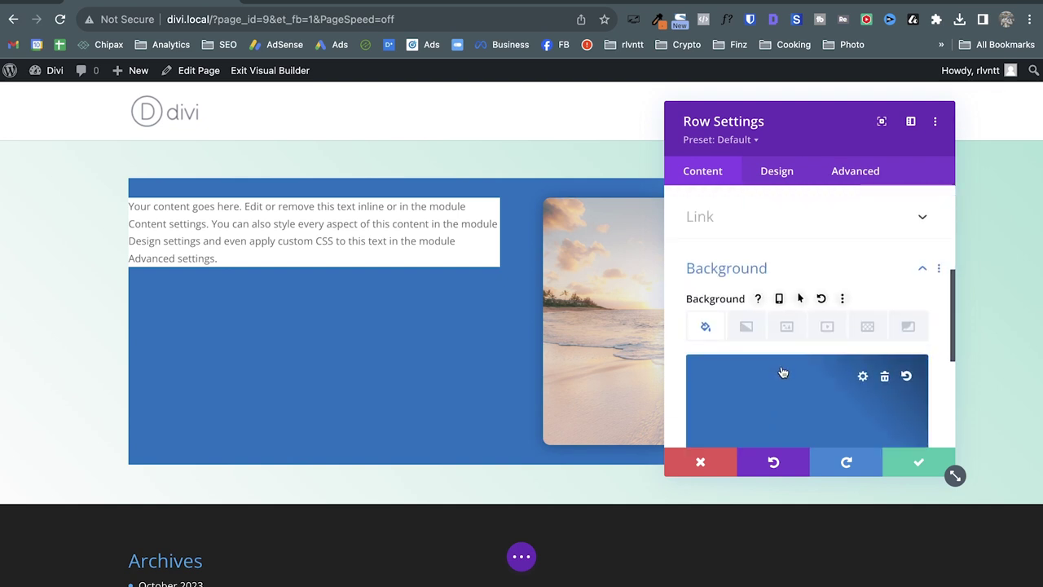
{"action": "left_click", "coordinate": [831, 404]}
{"action": "scroll", "coordinate": [892, 298], "scroll_direction": "up", "scroll_amount": 3}
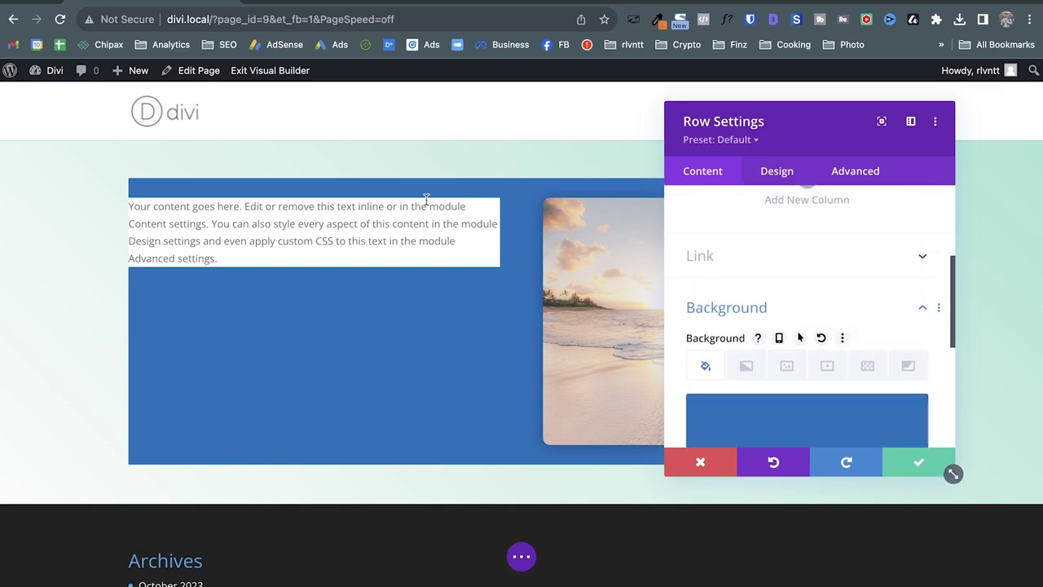
{"action": "scroll", "coordinate": [876, 372], "scroll_direction": "down", "scroll_amount": 3}
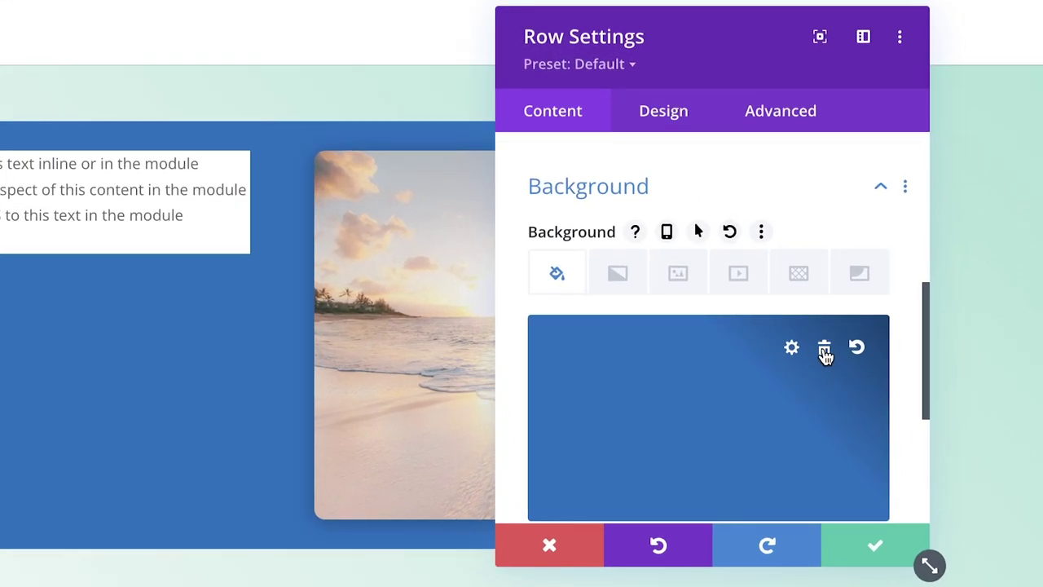
{"action": "left_click", "coordinate": [825, 350]}
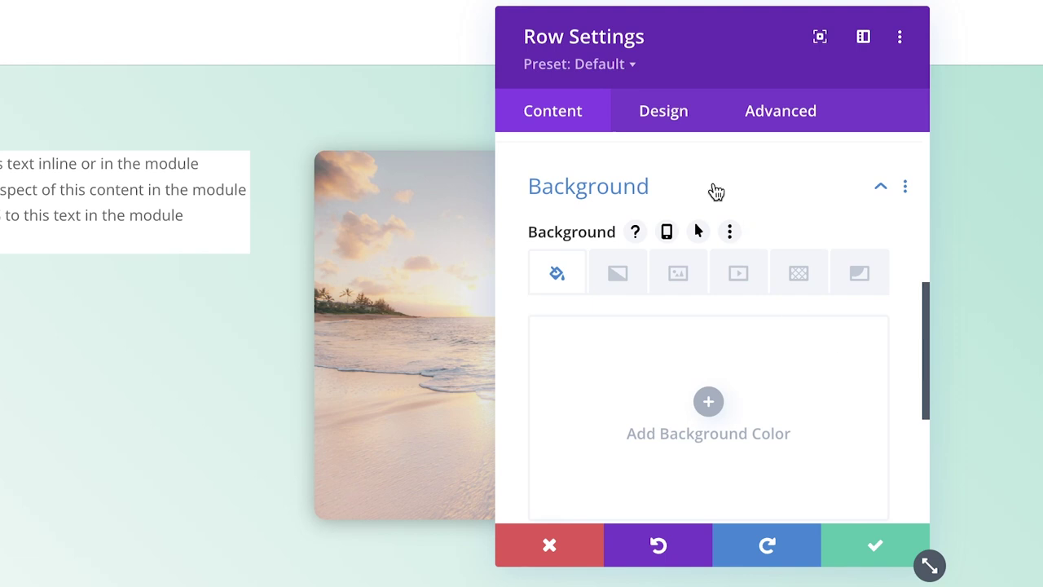
Set the first column's background color to the saved blue #0c71c3 and save the column settings.
{"action": "scroll", "coordinate": [713, 192], "scroll_direction": "up", "scroll_amount": 5}
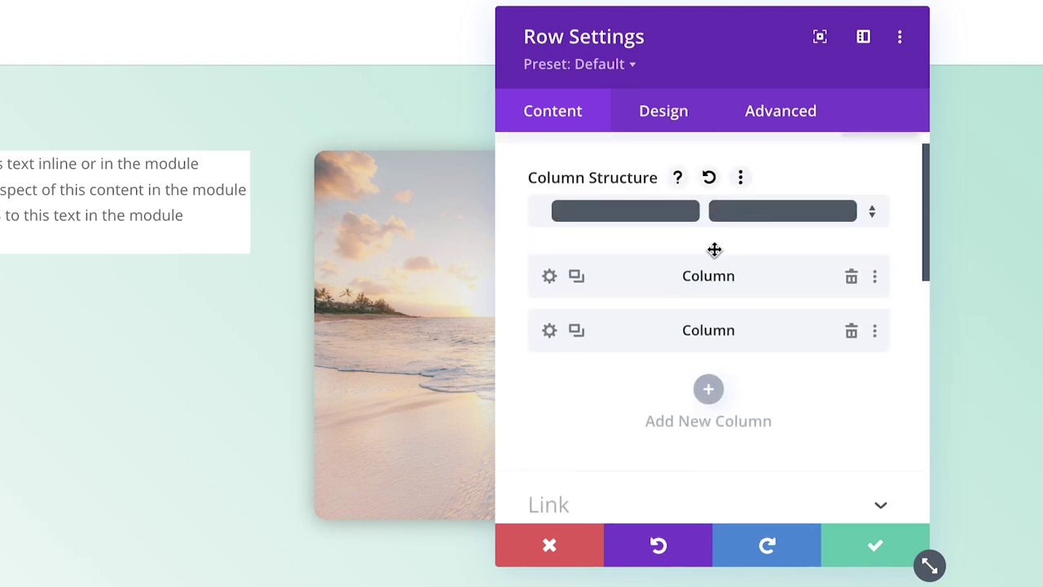
{"action": "left_click", "coordinate": [550, 279]}
{"action": "scroll", "coordinate": [724, 233], "scroll_direction": "down", "scroll_amount": 5}
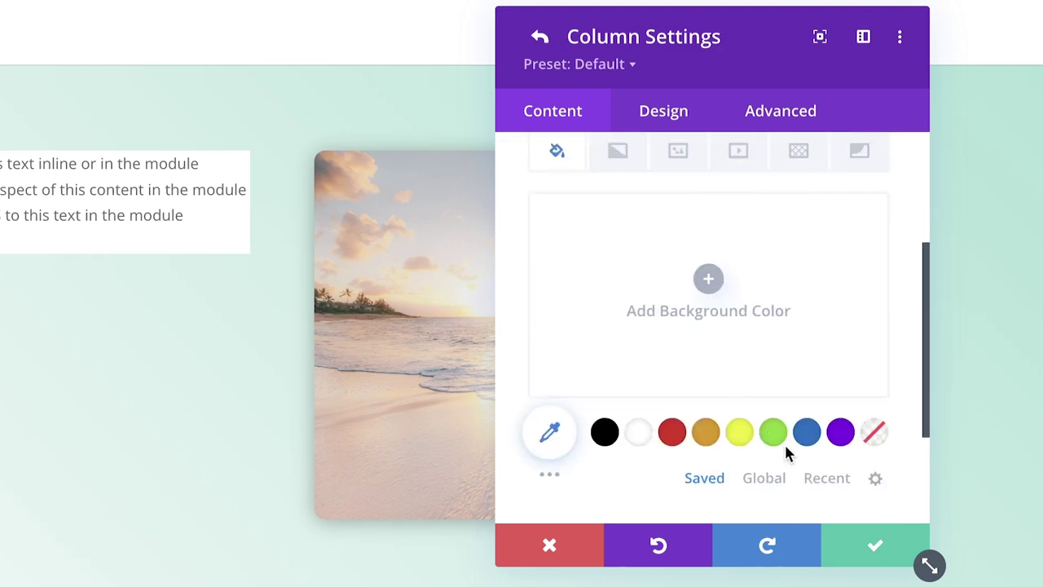
{"action": "left_click", "coordinate": [807, 434]}
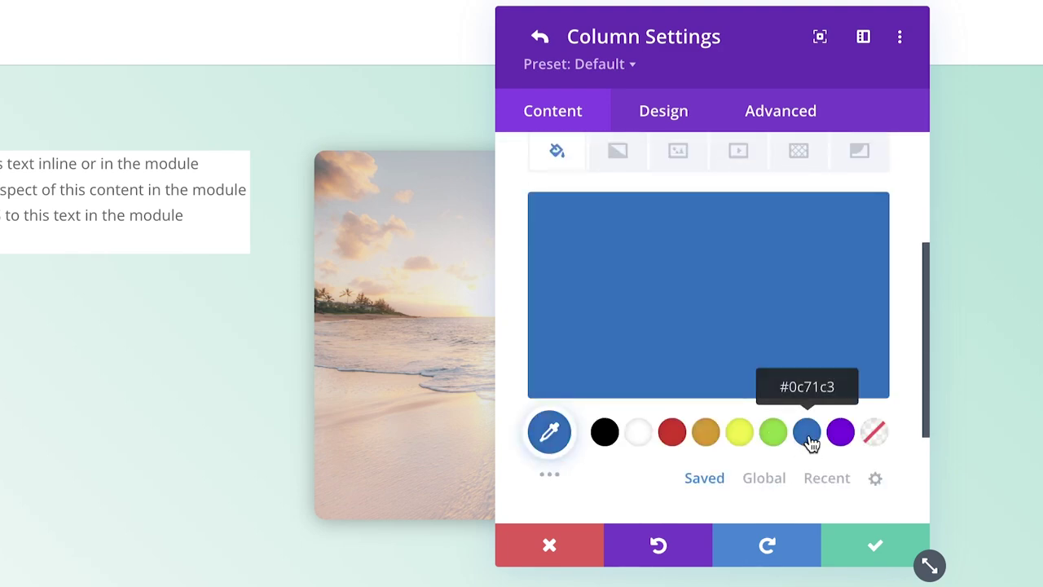
{"action": "left_click", "coordinate": [876, 558]}
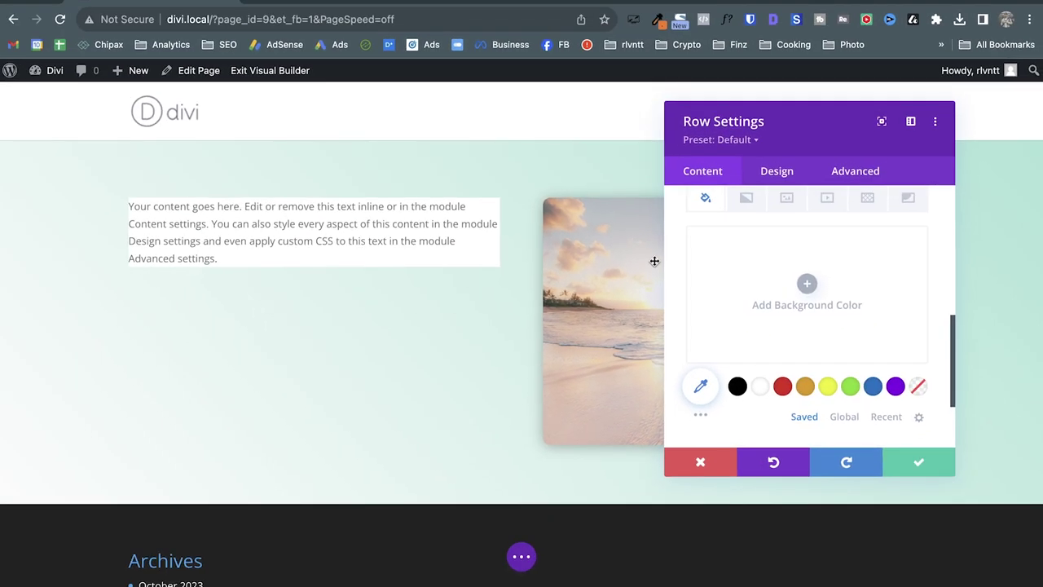
{"action": "scroll", "coordinate": [851, 296], "scroll_direction": "up", "scroll_amount": 3}
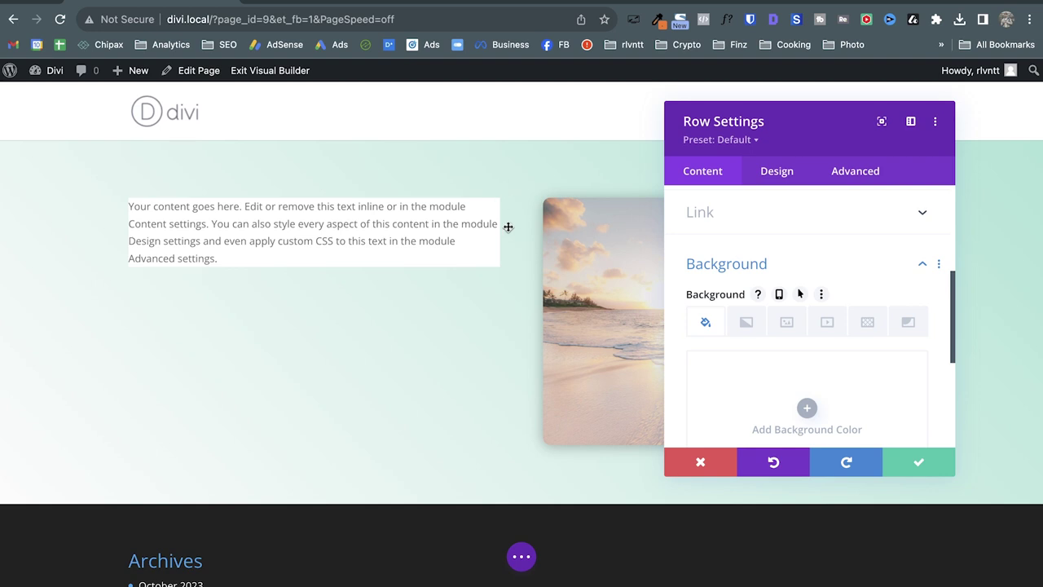
Equalize the column heights in the two-column row's sizing settings and save the row settings.
{"action": "mouse_move", "coordinate": [482, 253]}
{"action": "scroll", "coordinate": [669, 270], "scroll_direction": "down", "scroll_amount": 2}
{"action": "scroll", "coordinate": [779, 288], "scroll_direction": "up", "scroll_amount": 5}
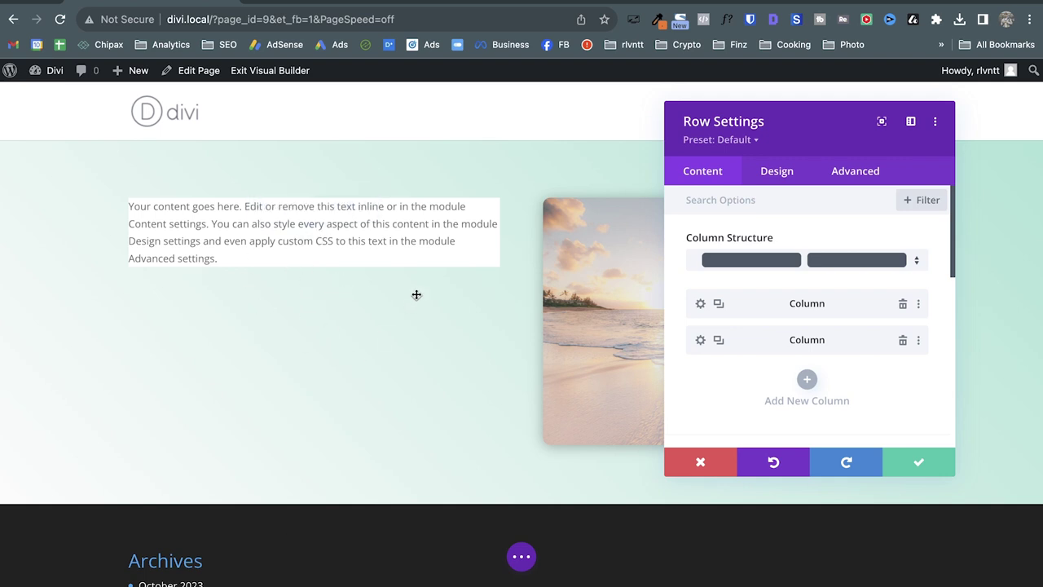
{"action": "left_click", "coordinate": [769, 173]}
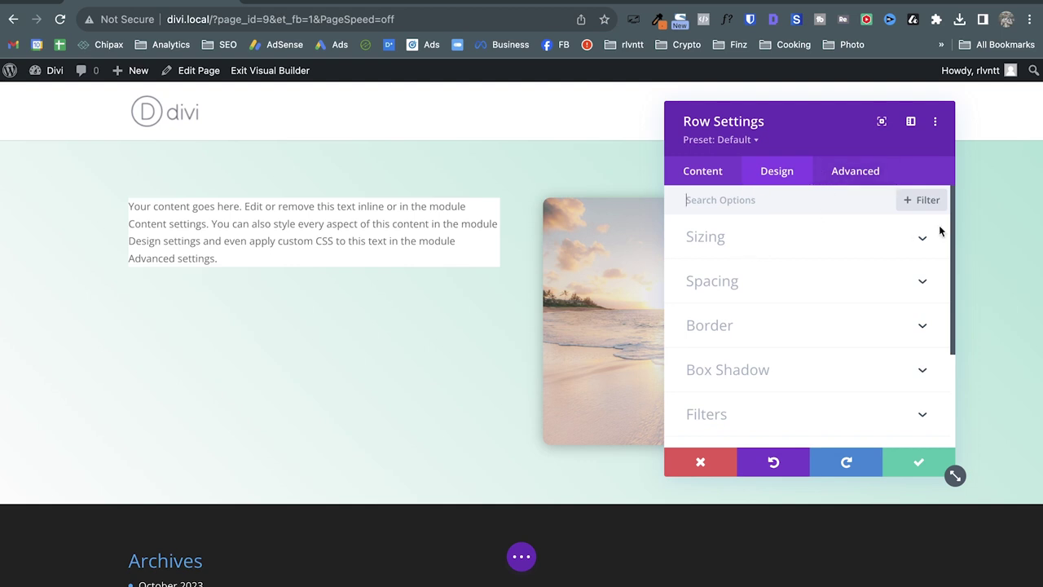
{"action": "left_click", "coordinate": [920, 242]}
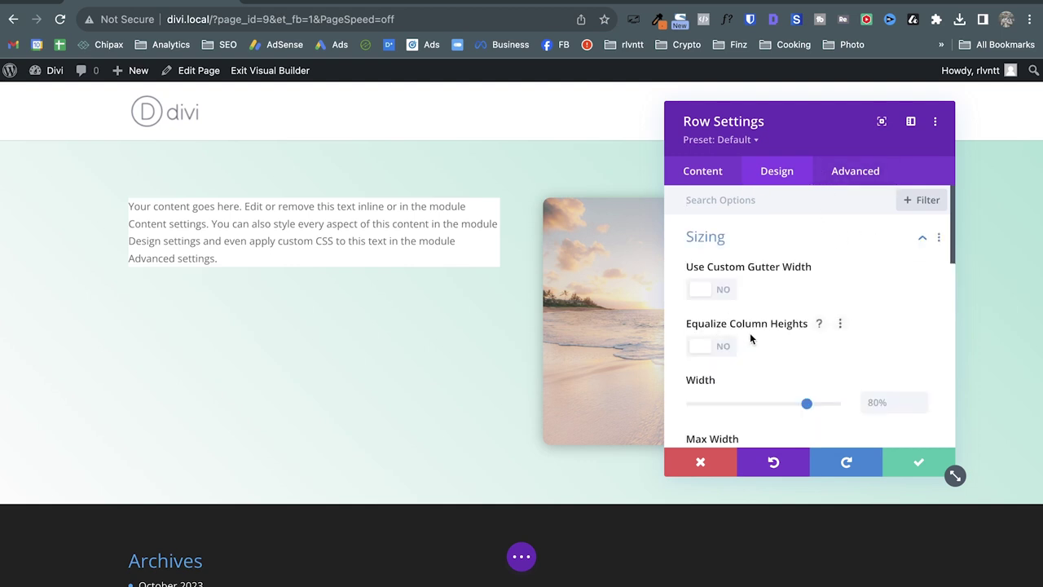
{"action": "left_click", "coordinate": [723, 348]}
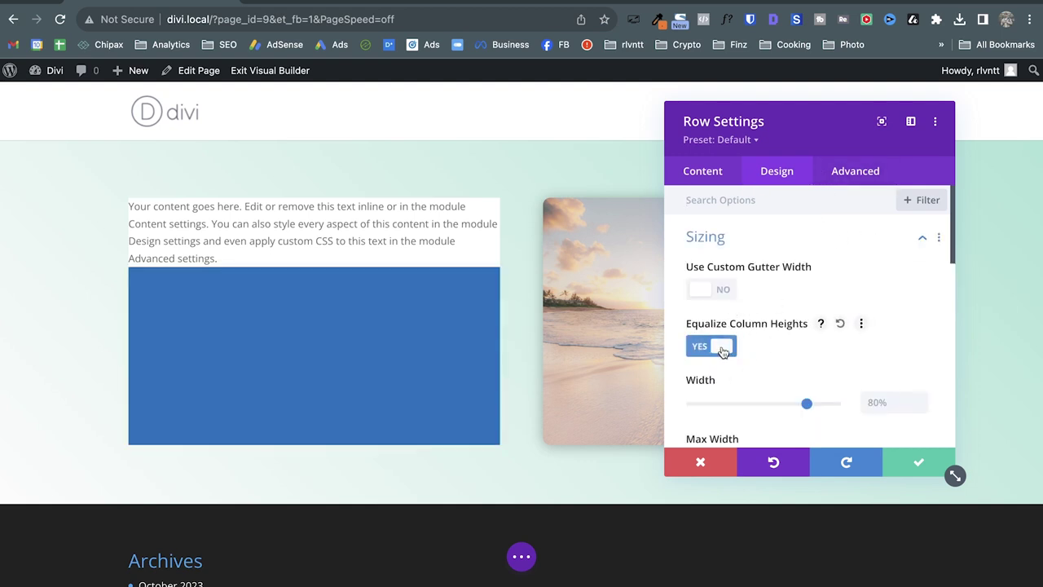
{"action": "left_click", "coordinate": [917, 466]}
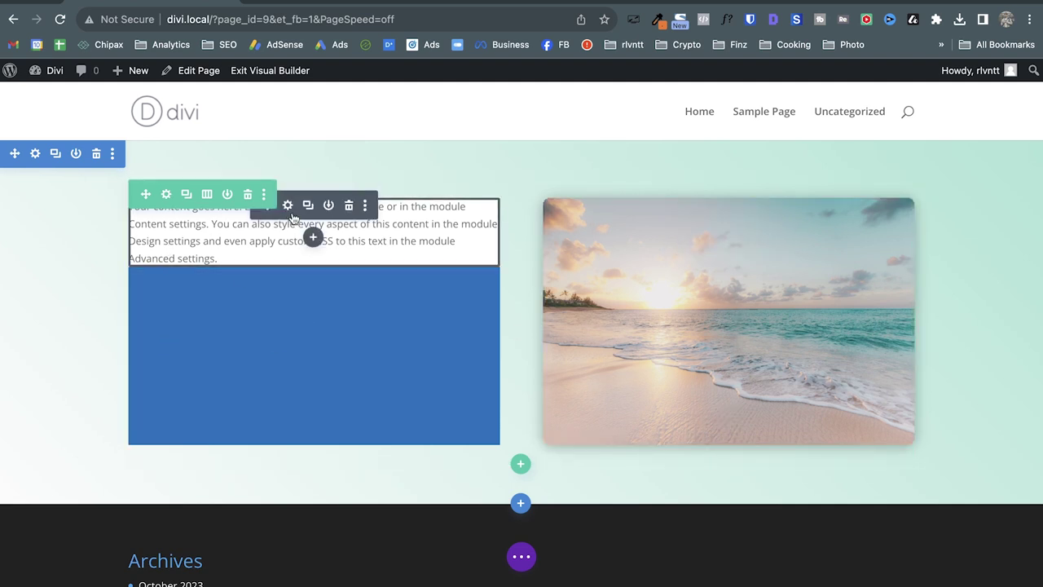
Set the text font of the first column's text module to Montserrat.
{"action": "left_click", "coordinate": [289, 208]}
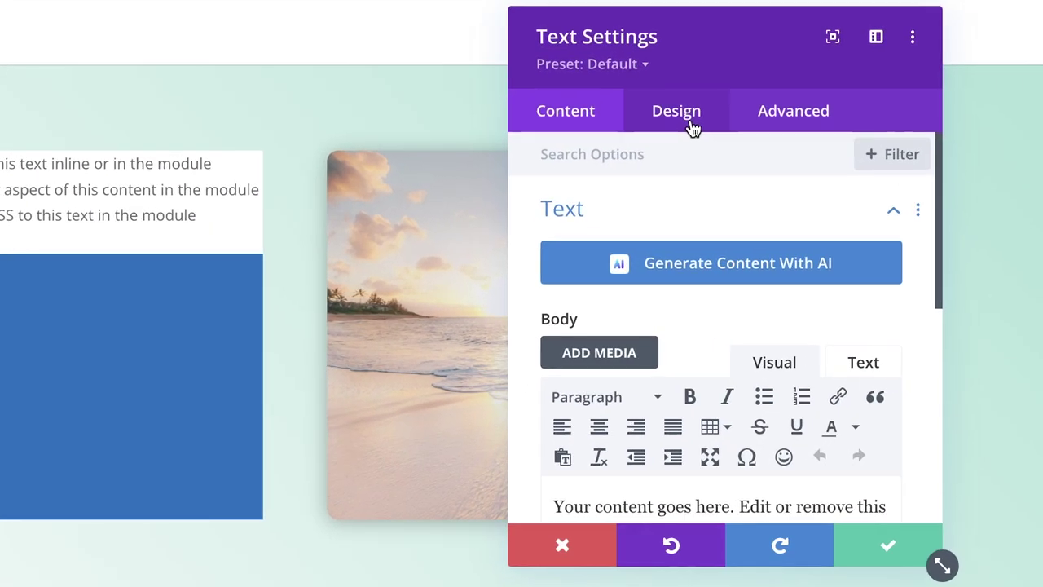
{"action": "left_click", "coordinate": [781, 176]}
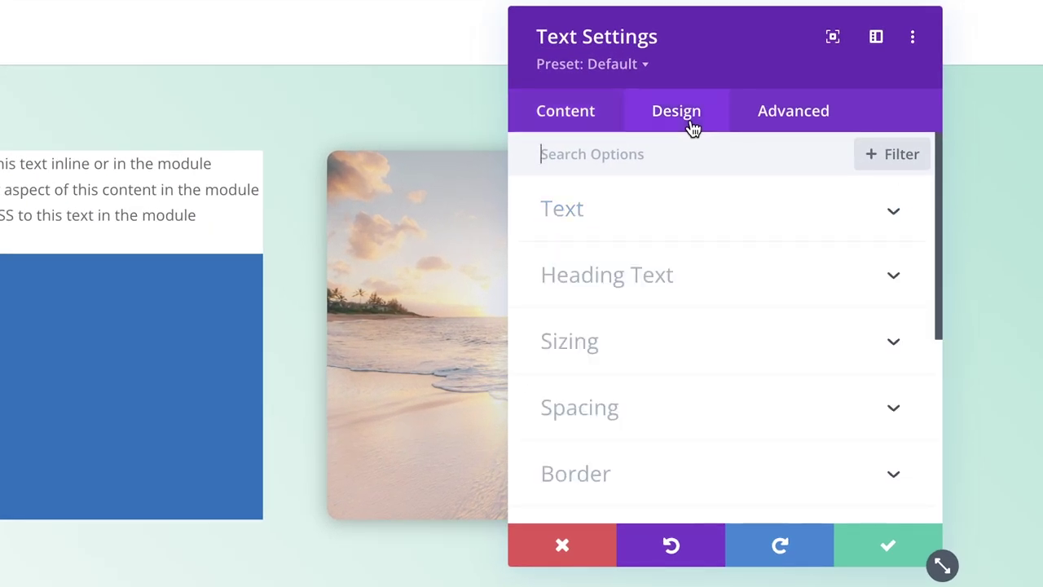
{"action": "left_click", "coordinate": [820, 220]}
{"action": "scroll", "coordinate": [903, 373], "scroll_direction": "down", "scroll_amount": 1}
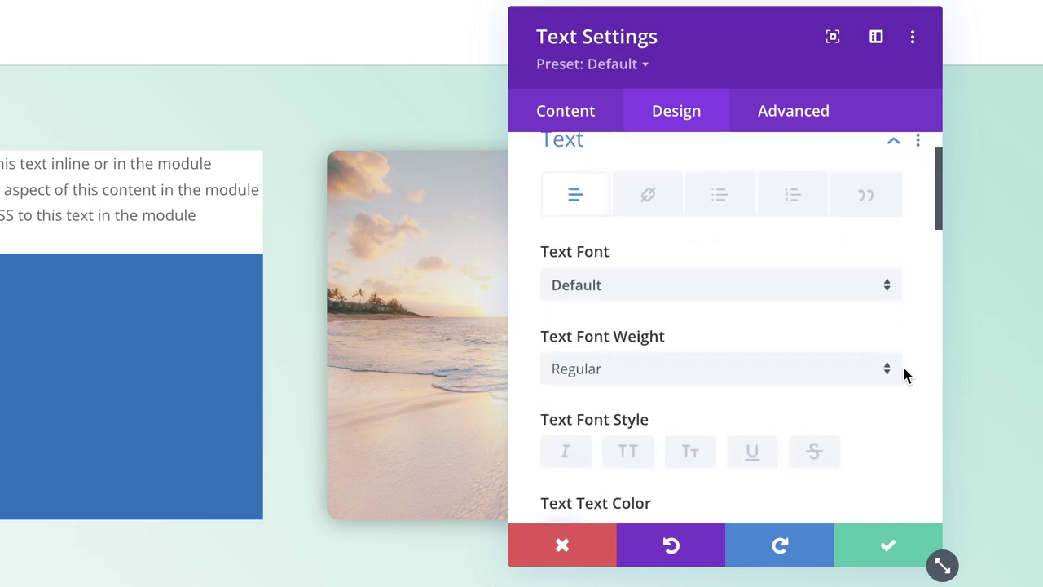
{"action": "scroll", "coordinate": [896, 371], "scroll_direction": "up", "scroll_amount": 1}
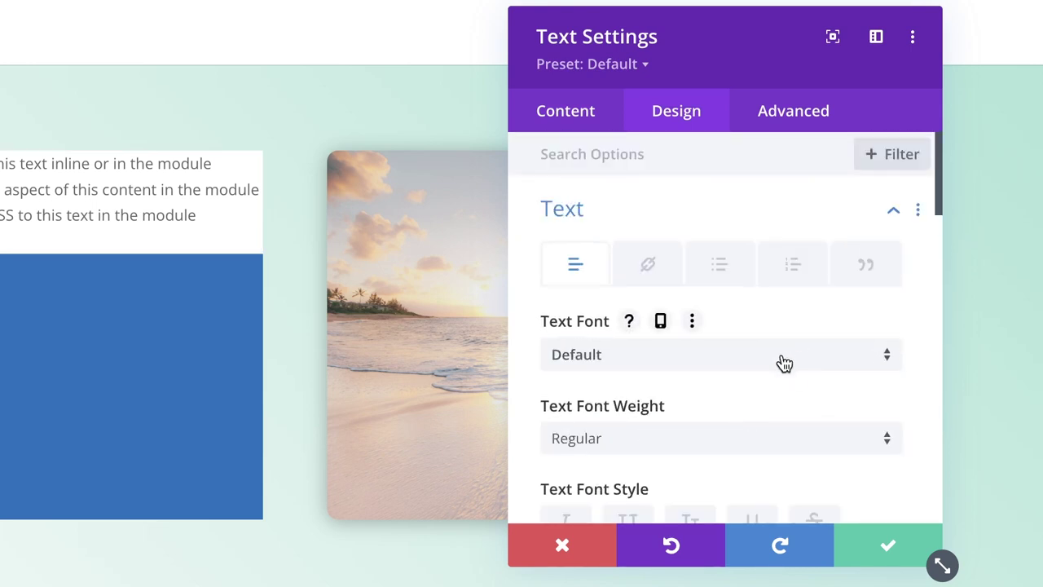
{"action": "left_click", "coordinate": [784, 364]}
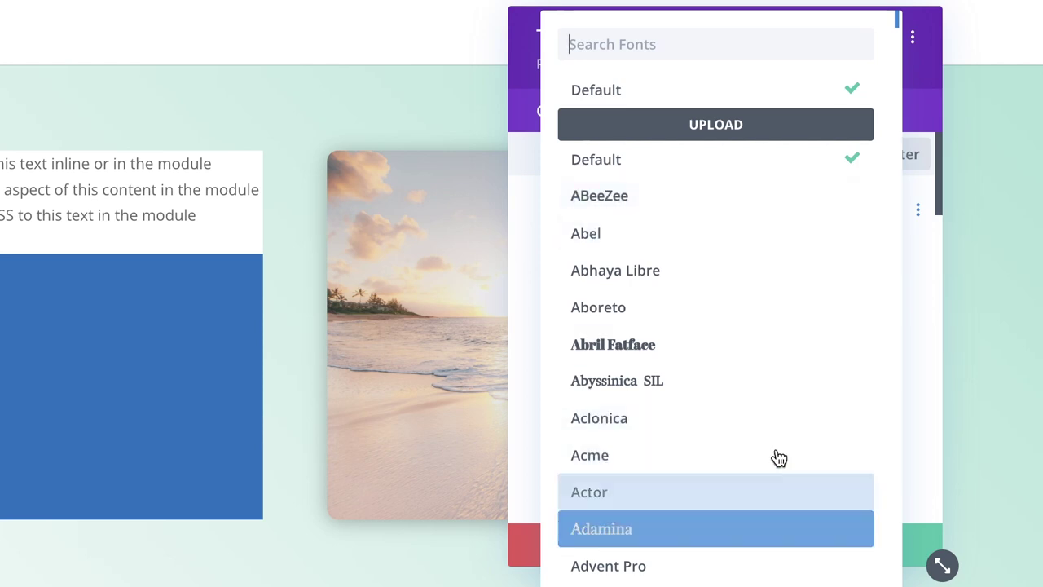
{"action": "scroll", "coordinate": [666, 480], "scroll_direction": "down", "scroll_amount": 4}
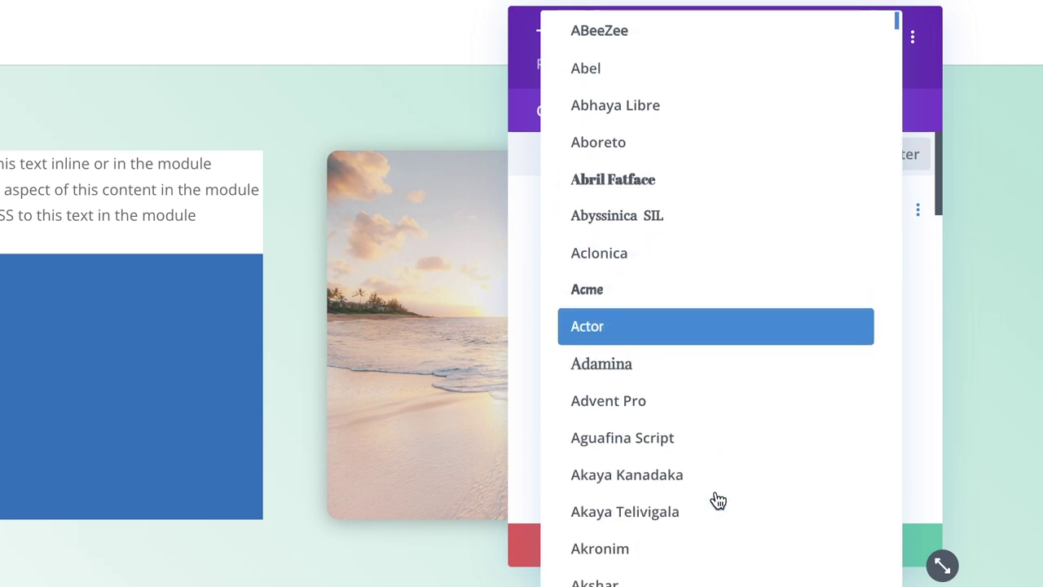
{"action": "scroll", "coordinate": [718, 500], "scroll_direction": "down", "scroll_amount": 15}
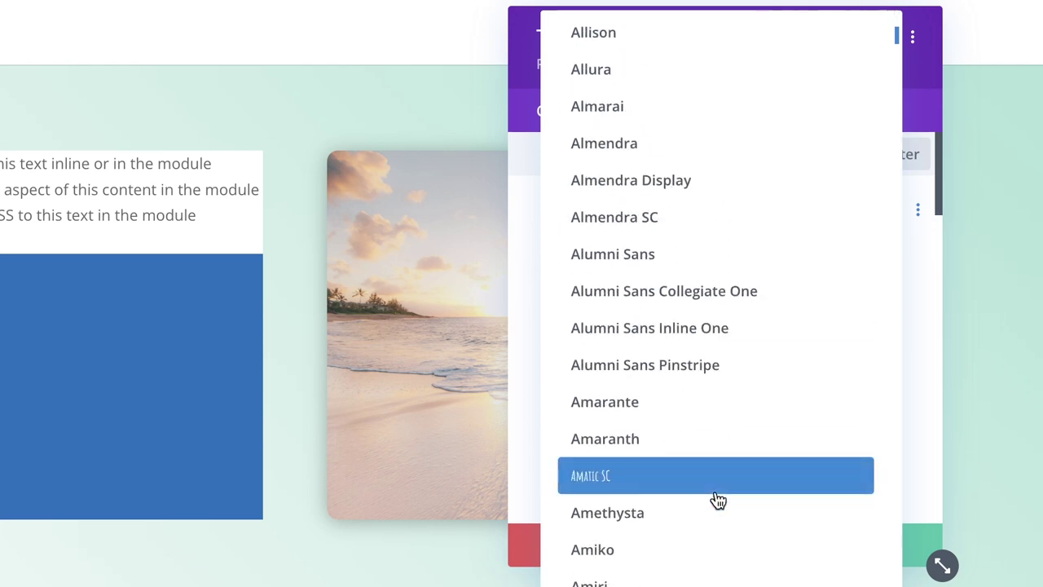
{"action": "scroll", "coordinate": [718, 500], "scroll_direction": "up", "scroll_amount": 20}
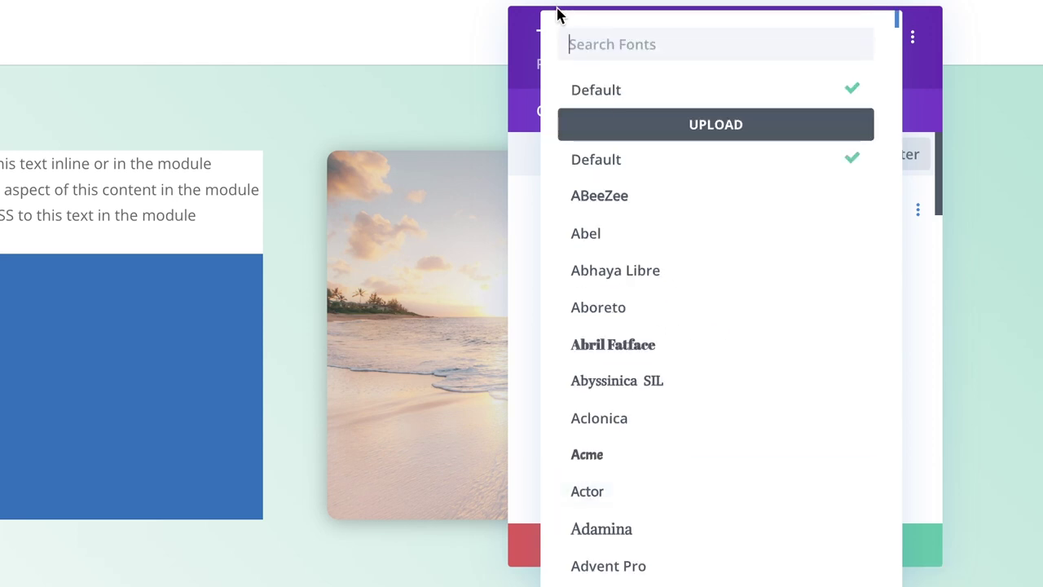
{"action": "type", "text": "mons"}
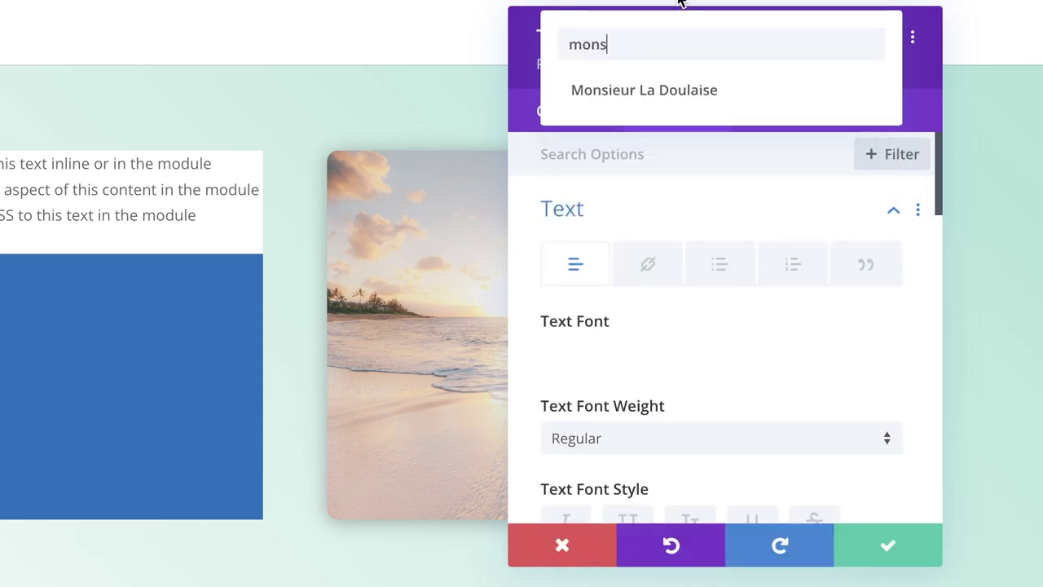
{"action": "key", "text": "BackSpace"}
{"action": "type", "text": "t"}
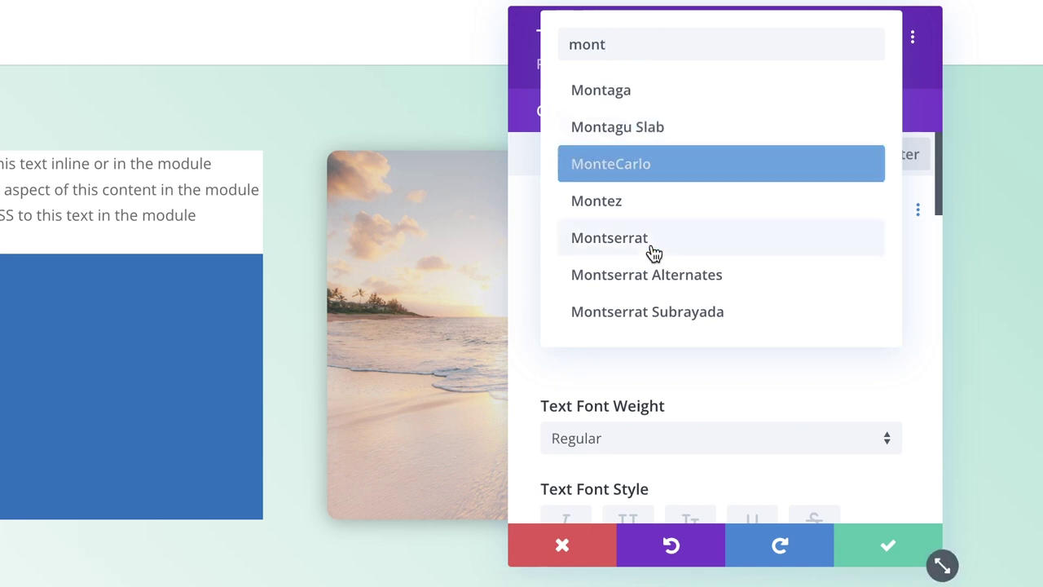
{"action": "left_click", "coordinate": [692, 254]}
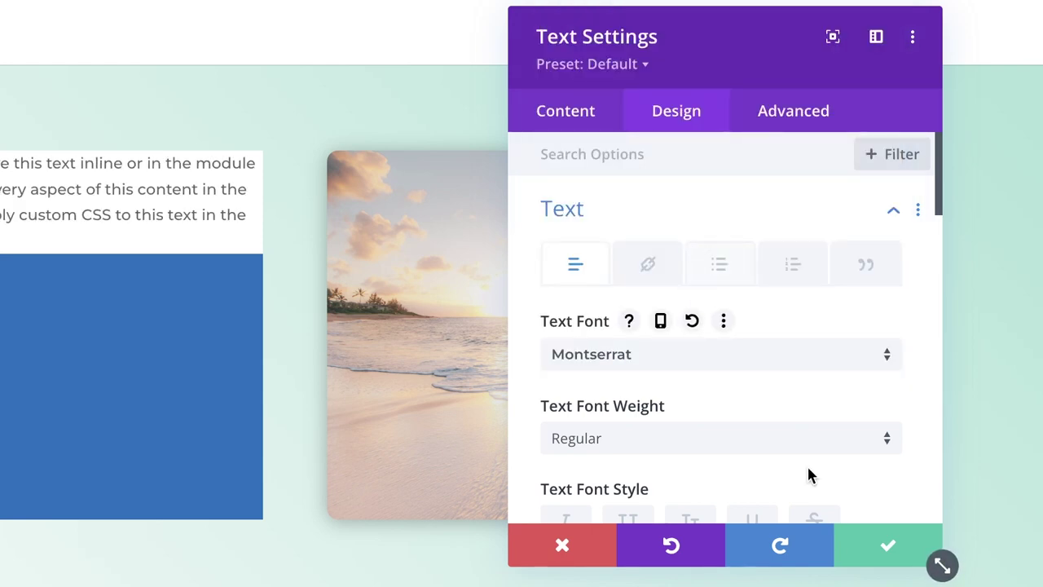
Set the text module's font weight to Bold and its text color to the saved red.
{"action": "left_click", "coordinate": [640, 454]}
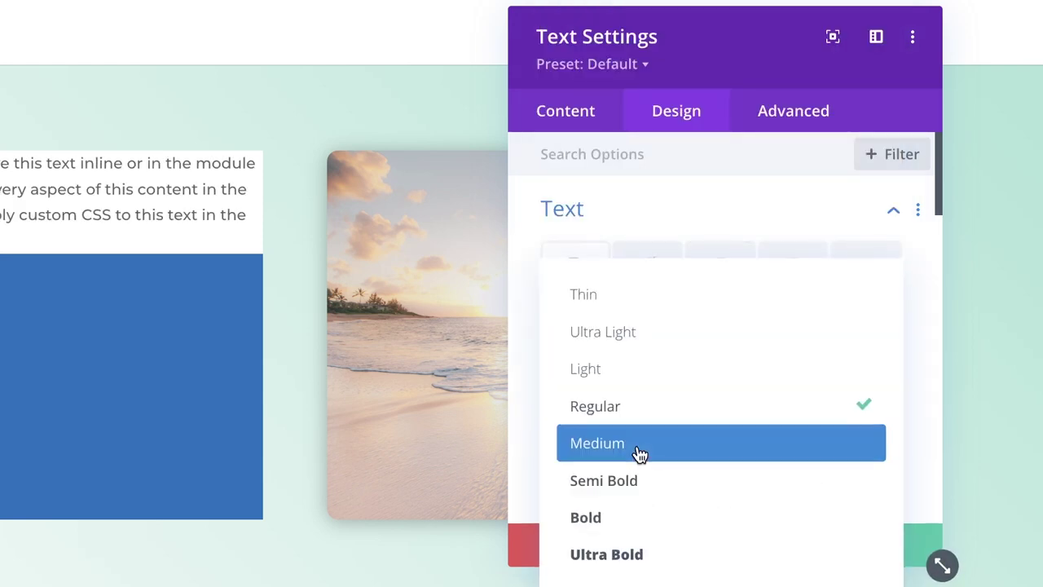
{"action": "left_click", "coordinate": [687, 524]}
{"action": "scroll", "coordinate": [781, 355], "scroll_direction": "down", "scroll_amount": 3}
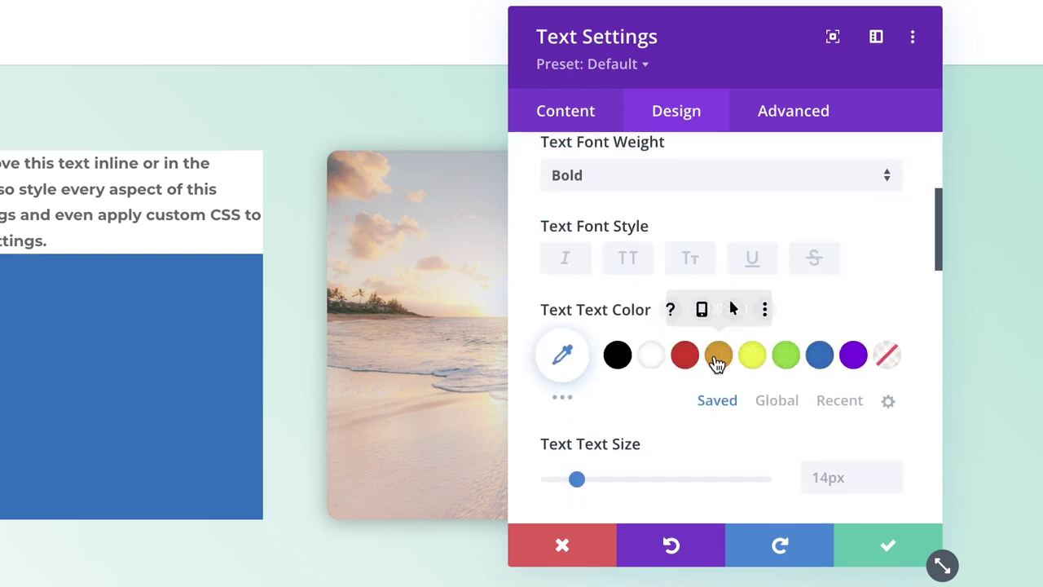
{"action": "left_click", "coordinate": [690, 364]}
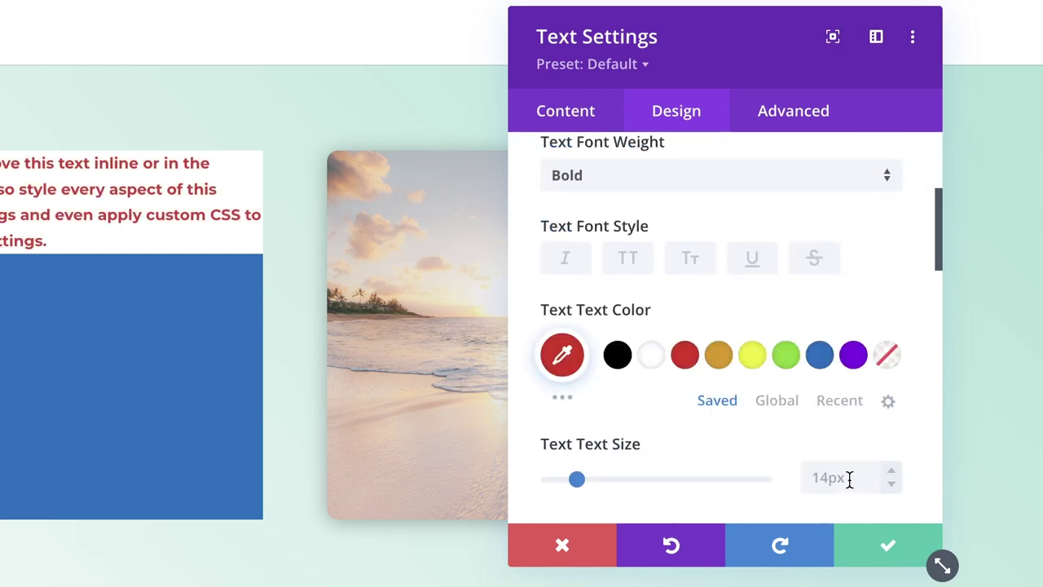
Set the text module's text size to 16px.
{"action": "left_click", "coordinate": [894, 471]}
{"action": "left_click", "coordinate": [894, 471]}
{"action": "left_click", "coordinate": [893, 471]}
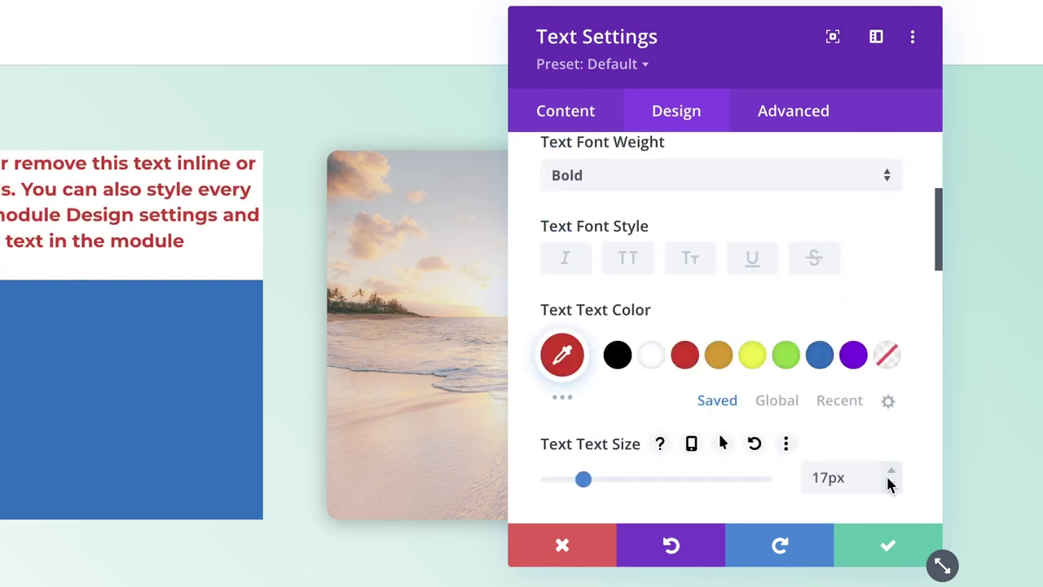
{"action": "left_click", "coordinate": [892, 489]}
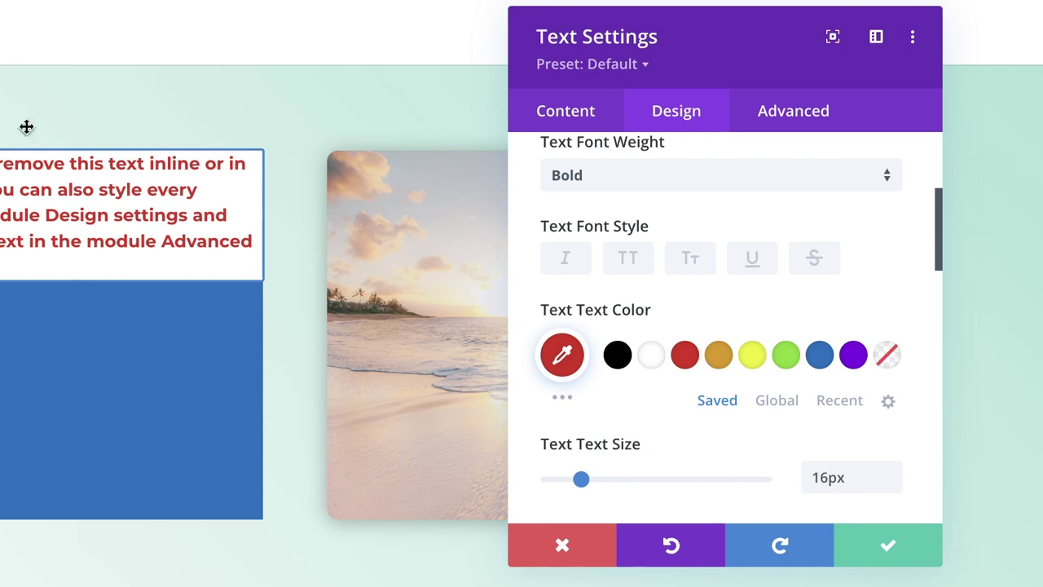
Link the opposite padding sides of the text module and set its padding to 10px on all four sides.
{"action": "scroll", "coordinate": [728, 280], "scroll_direction": "up", "scroll_amount": 3}
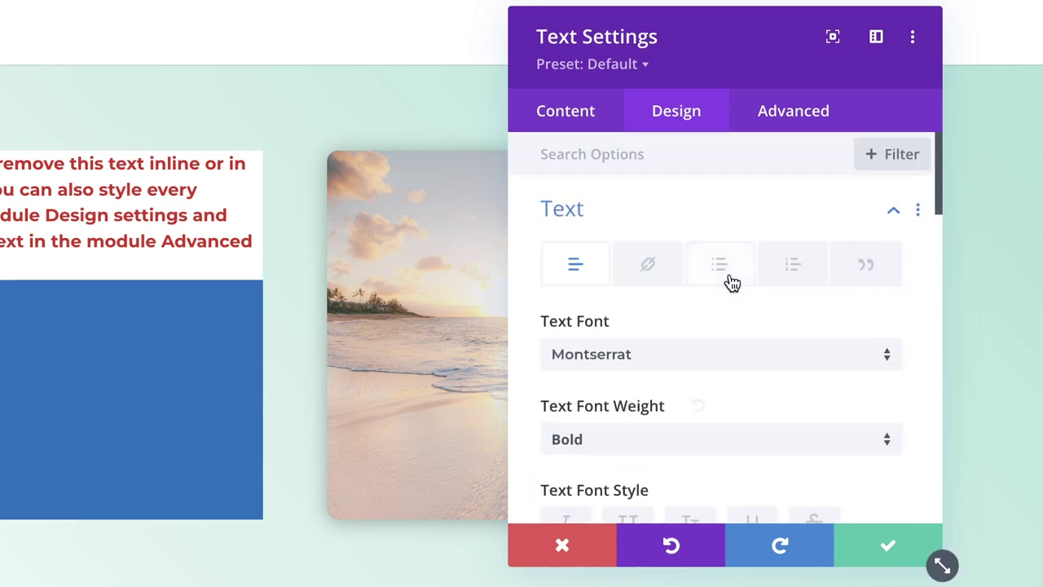
{"action": "left_click", "coordinate": [577, 206]}
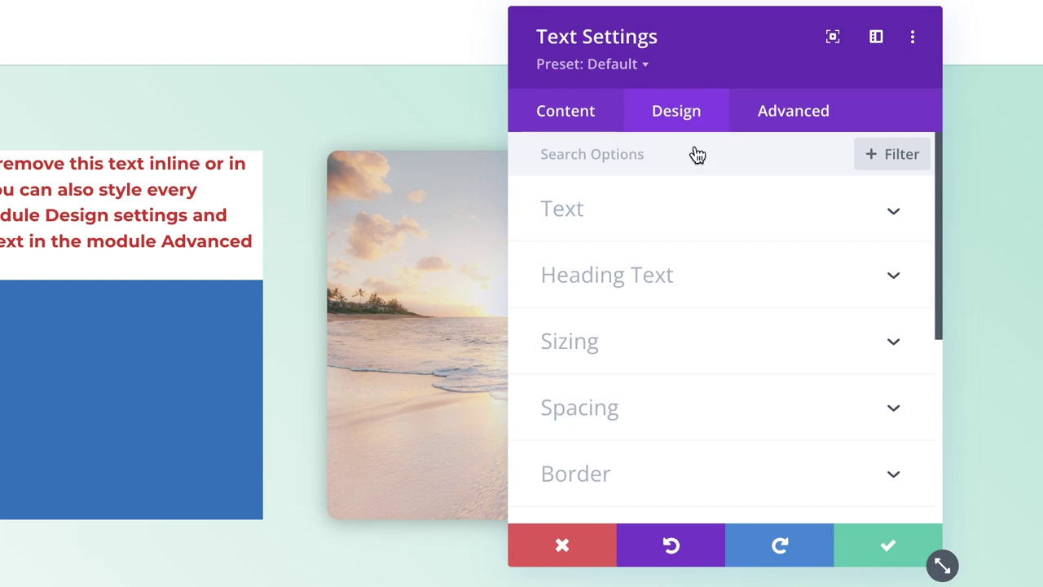
{"action": "scroll", "coordinate": [669, 367], "scroll_direction": "down", "scroll_amount": 2}
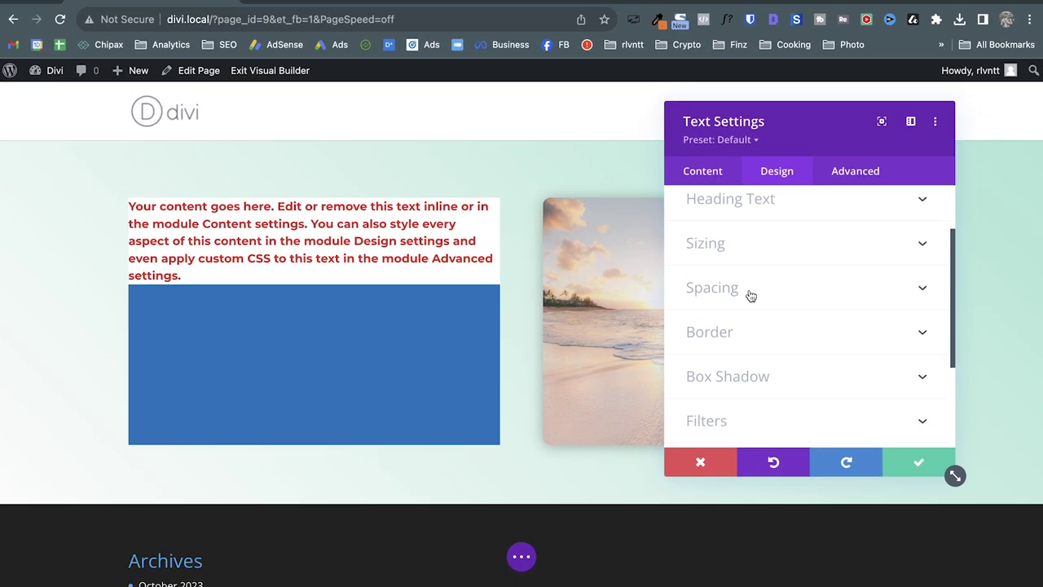
{"action": "left_click", "coordinate": [716, 291]}
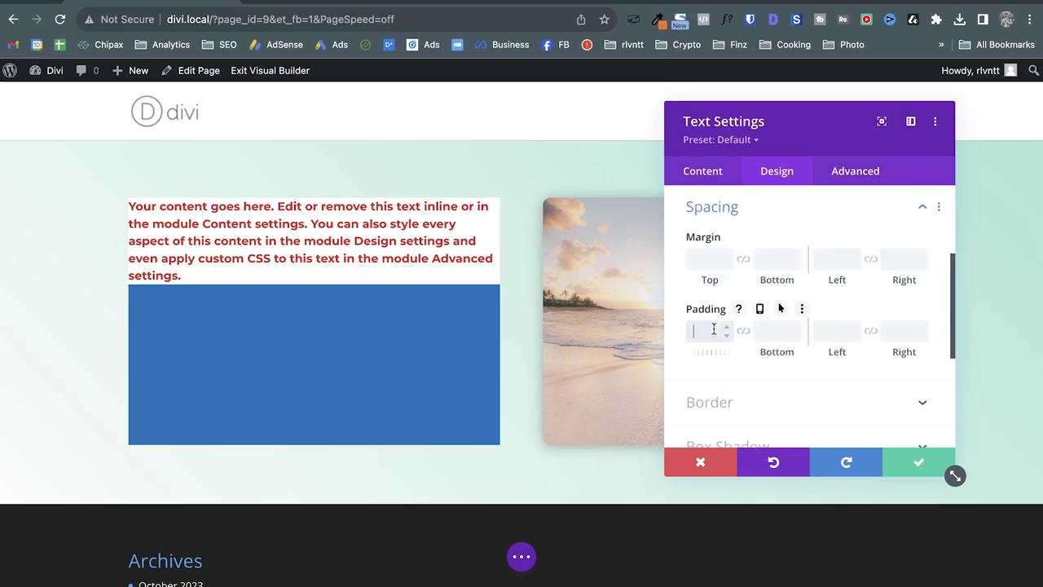
{"action": "left_click", "coordinate": [747, 331]}
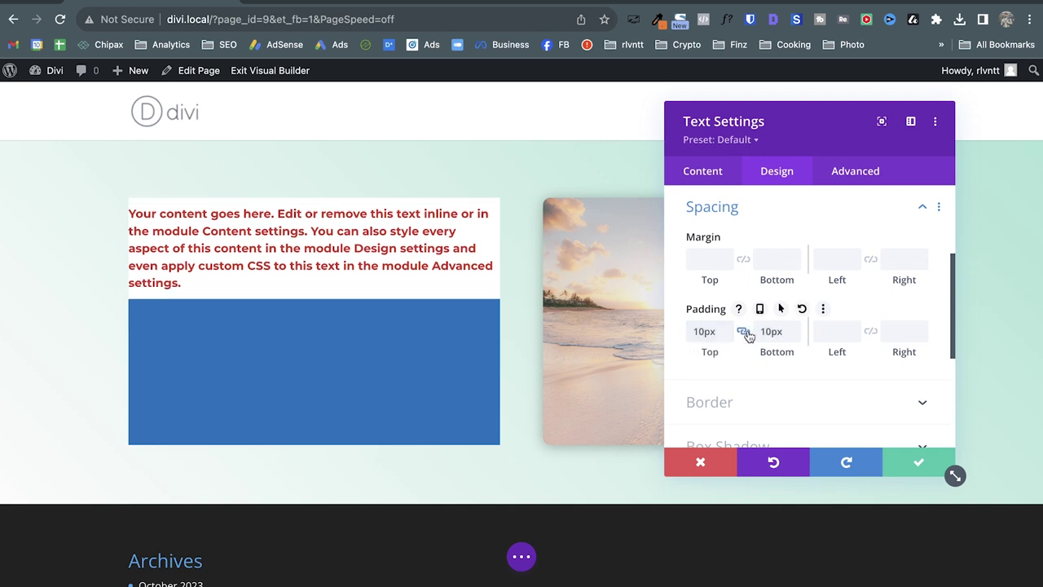
{"action": "left_click", "coordinate": [870, 331]}
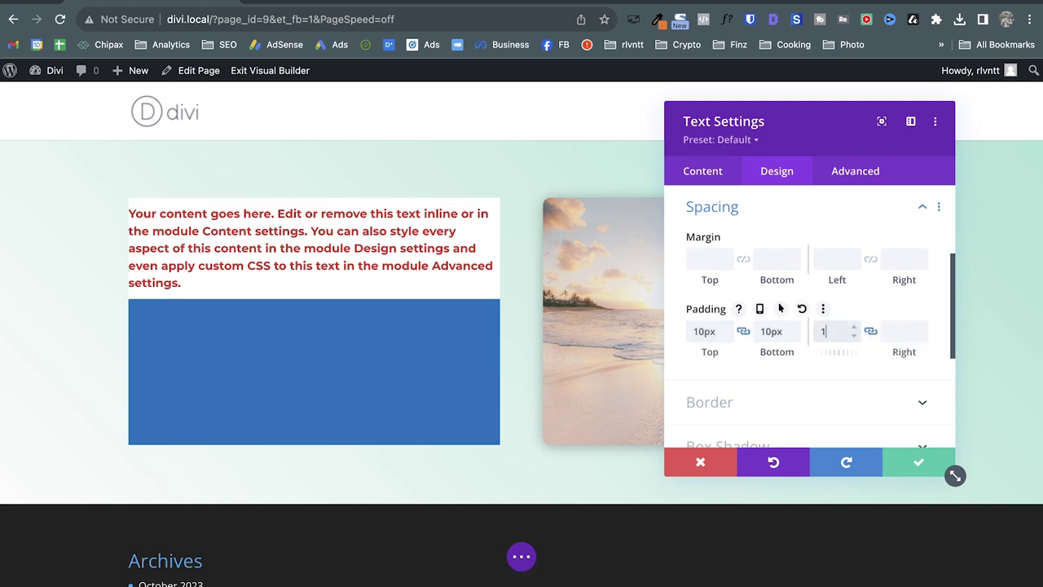
{"action": "type", "text": "10px"}
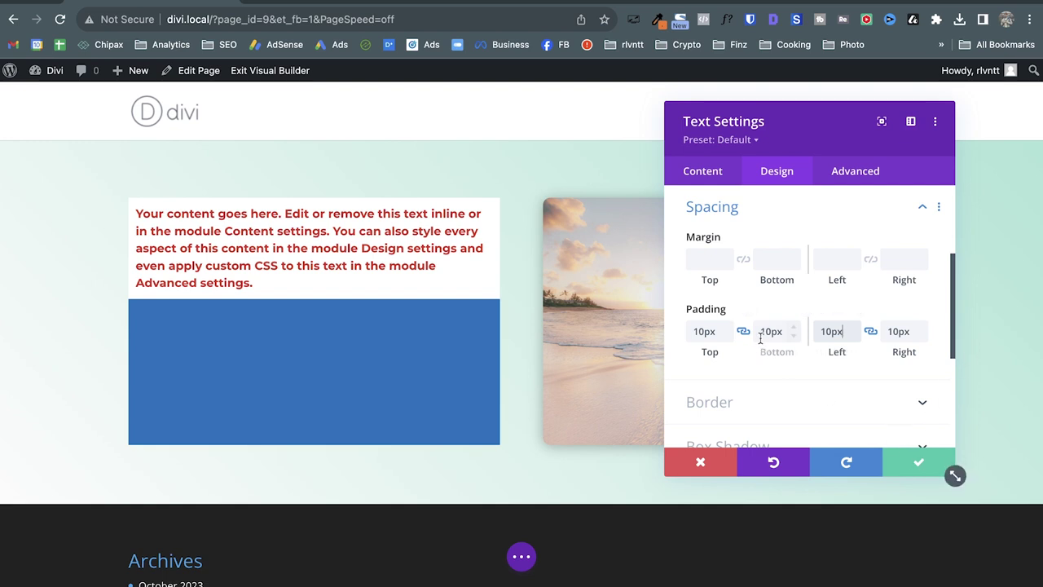
Increase the text module's padding to 20px on all four sides and save the module settings.
{"action": "key", "text": "ctrl+a"}
{"action": "type", "text": "20px"}
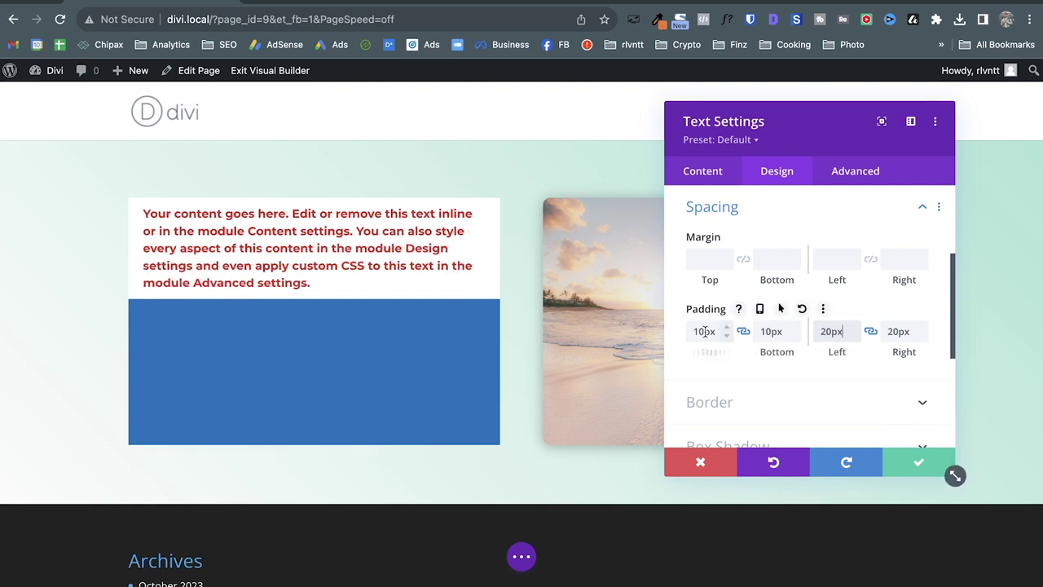
{"action": "left_click", "coordinate": [705, 331]}
{"action": "key", "text": "ctrl+a"}
{"action": "type", "text": "20px"}
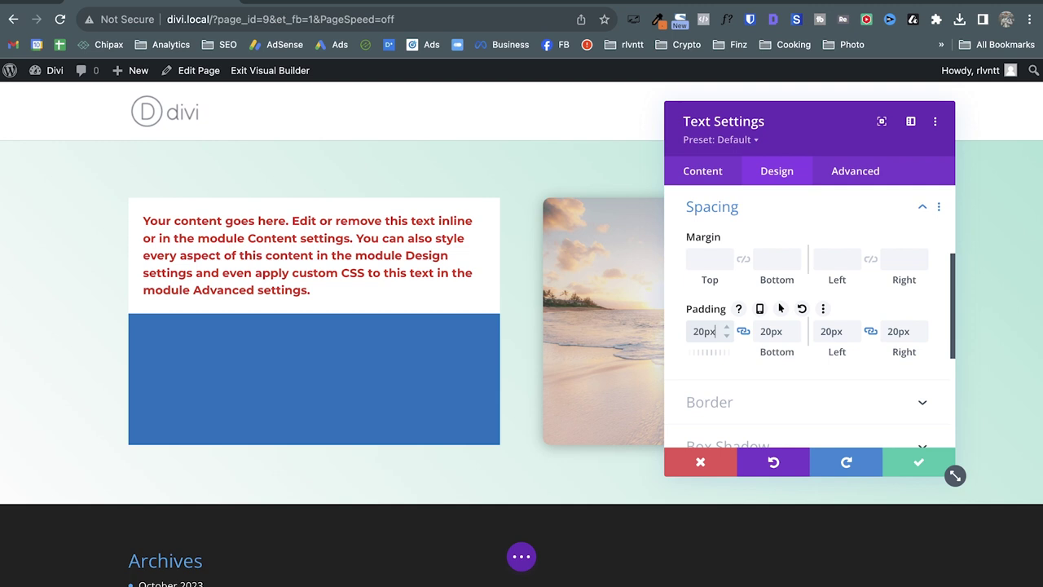
{"action": "left_click", "coordinate": [919, 462]}
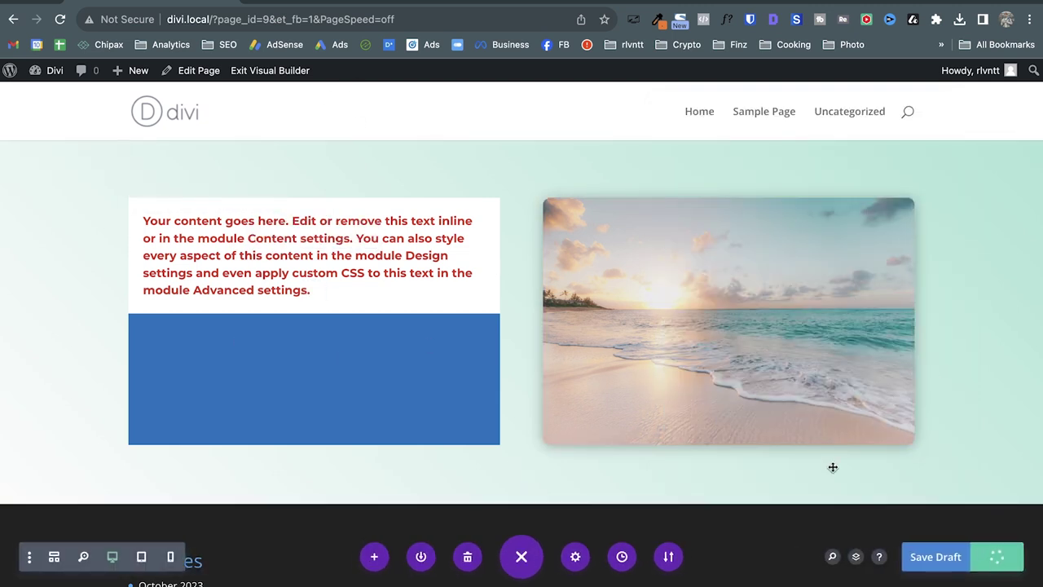
Save the page with its current layout and styling.
{"action": "key", "text": "ctrl+s"}
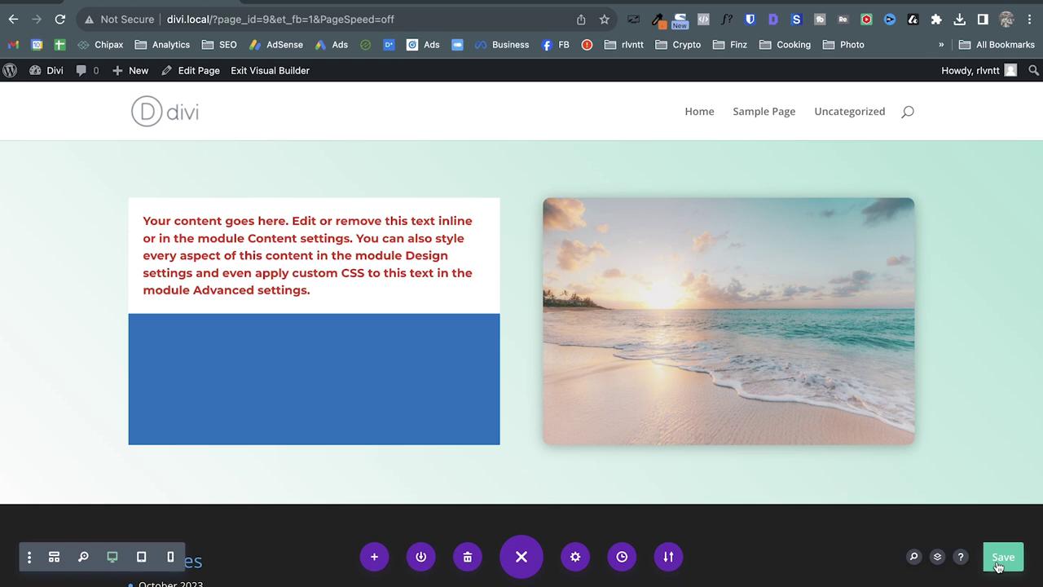
{"action": "left_click", "coordinate": [519, 564]}
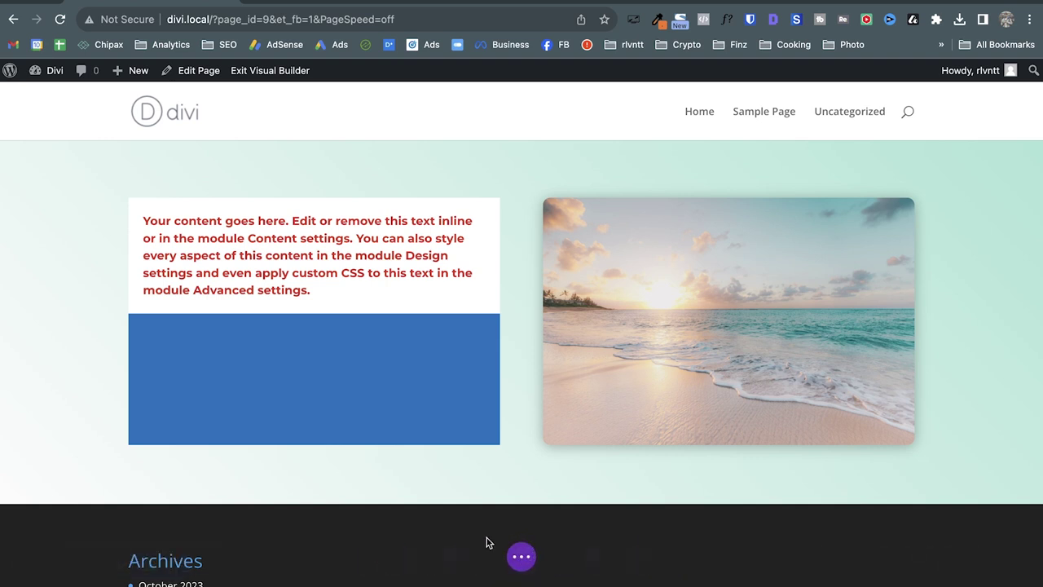
{"action": "left_click", "coordinate": [523, 557]}
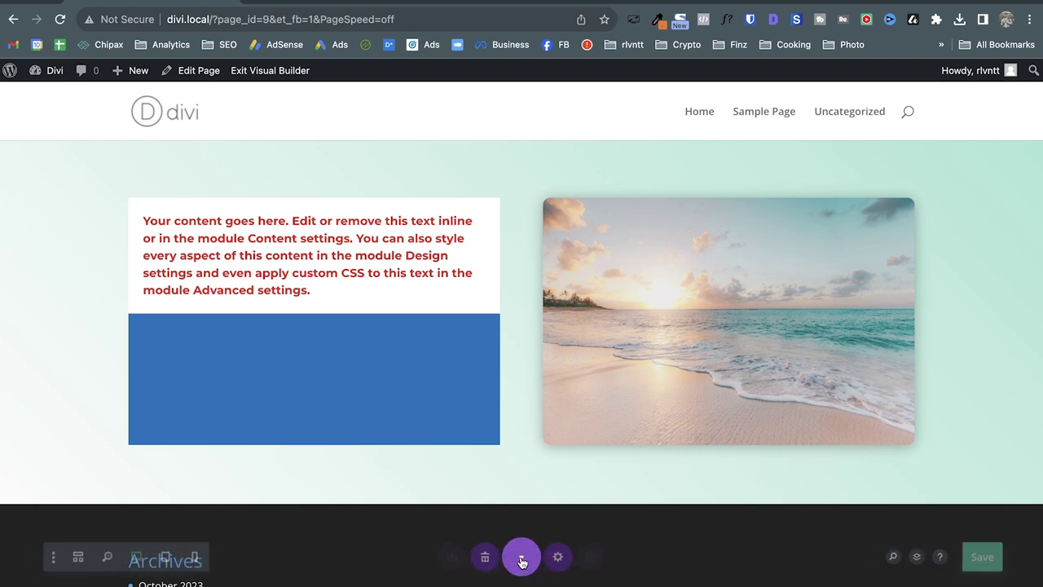
{"action": "left_click", "coordinate": [1001, 559]}
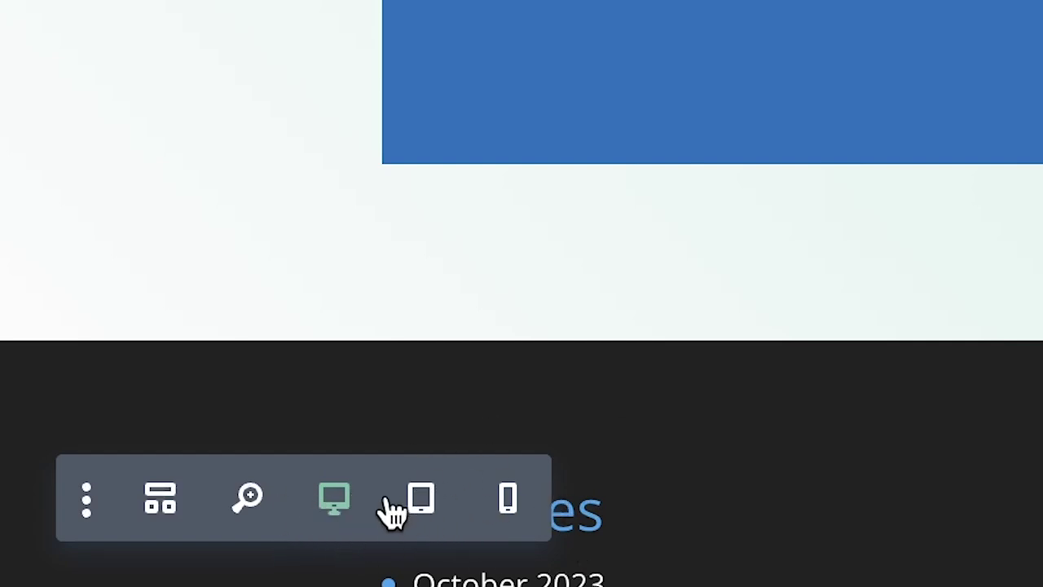
Preview the page in phone view and examine how the text and image modules are stacked.
{"action": "left_click", "coordinate": [509, 500]}
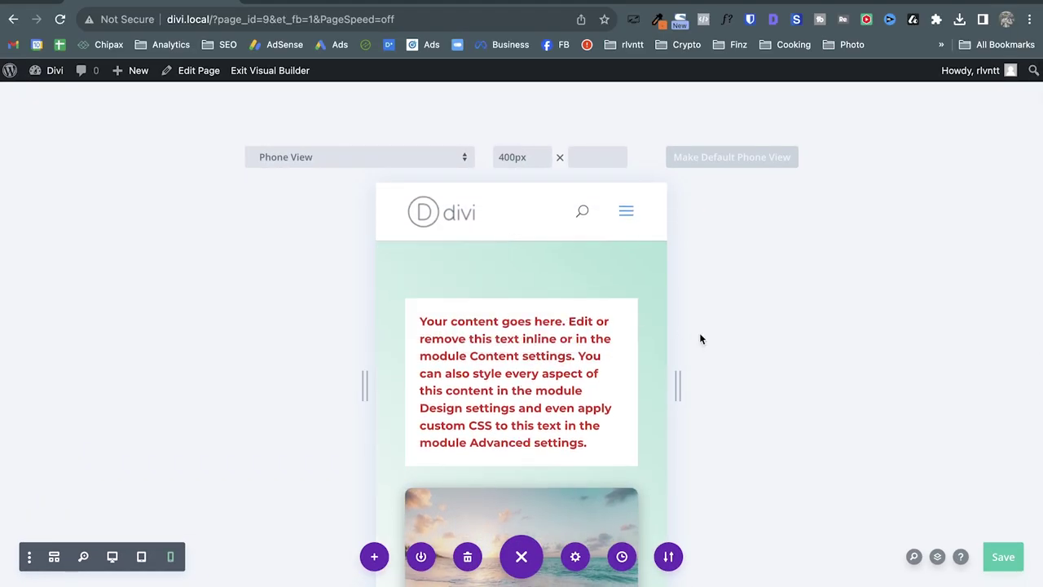
{"action": "scroll", "coordinate": [485, 427], "scroll_direction": "down", "scroll_amount": 5}
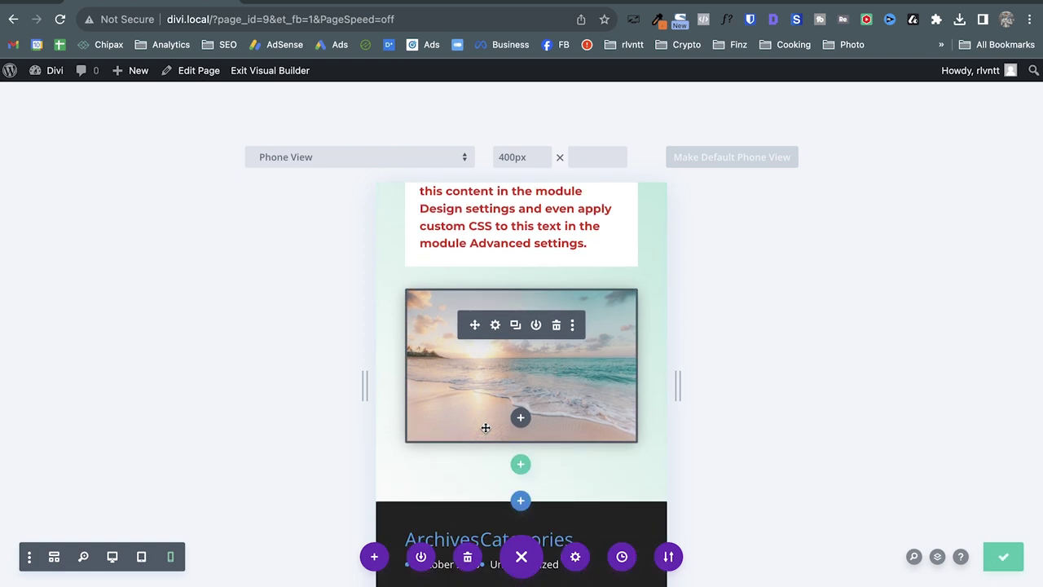
{"action": "scroll", "coordinate": [489, 417], "scroll_direction": "up", "scroll_amount": 5}
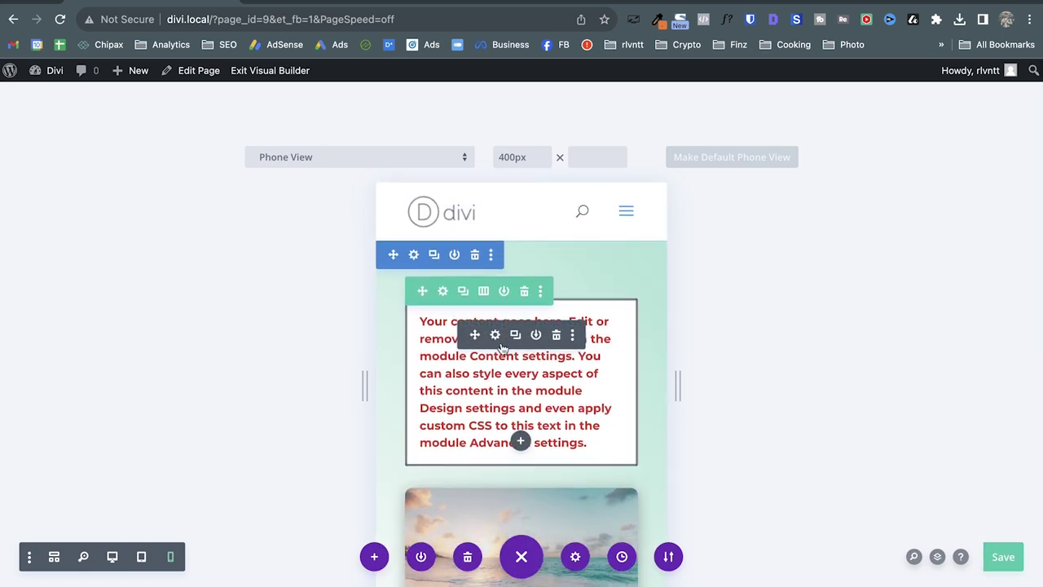
Open the text module's settings and expand the text options of its design settings.
{"action": "left_click", "coordinate": [494, 335]}
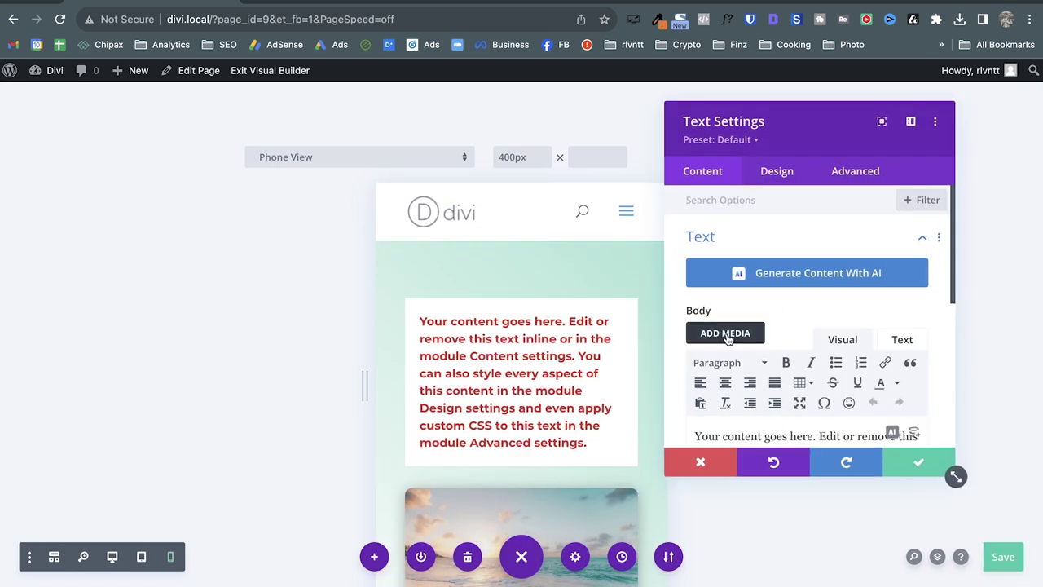
{"action": "scroll", "coordinate": [729, 347], "scroll_direction": "down", "scroll_amount": 3}
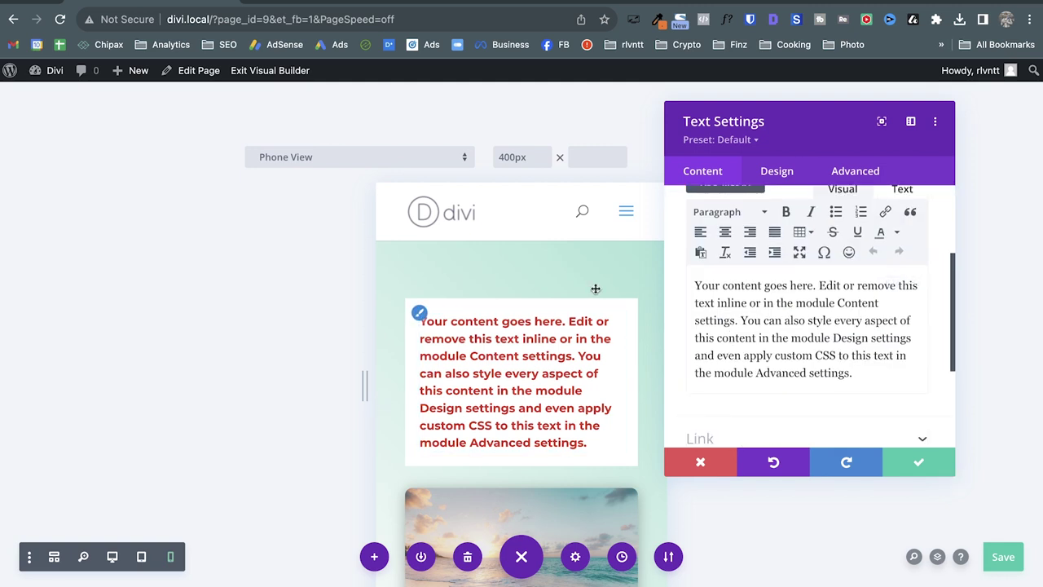
{"action": "scroll", "coordinate": [837, 356], "scroll_direction": "up", "scroll_amount": 5}
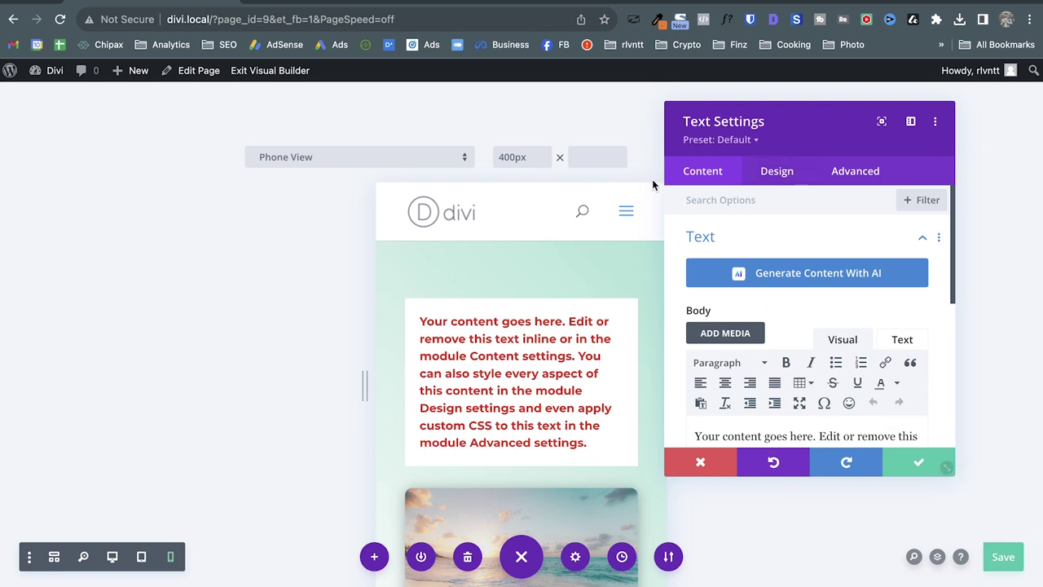
{"action": "left_click", "coordinate": [763, 178]}
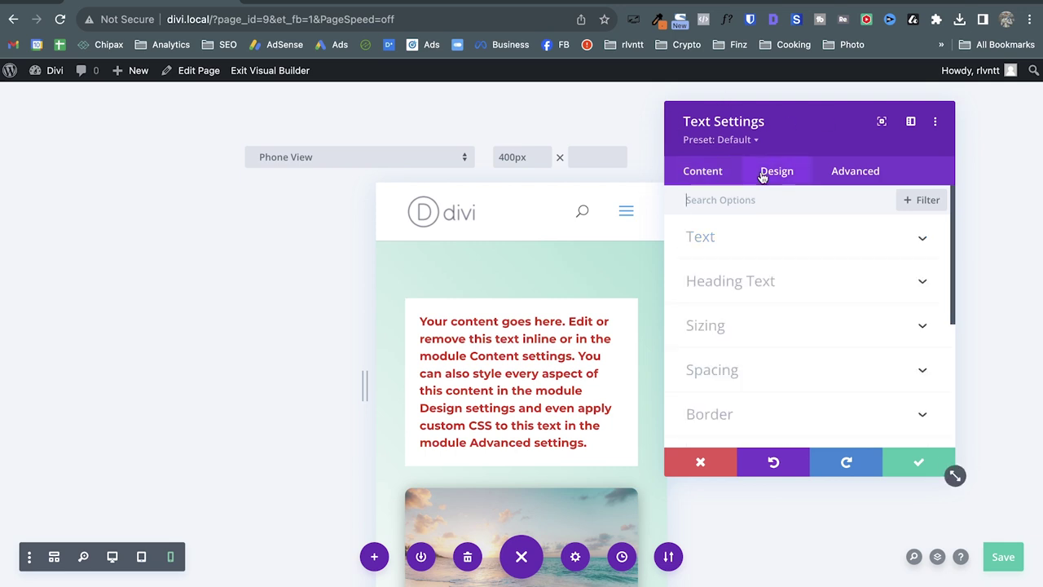
{"action": "left_click", "coordinate": [724, 237]}
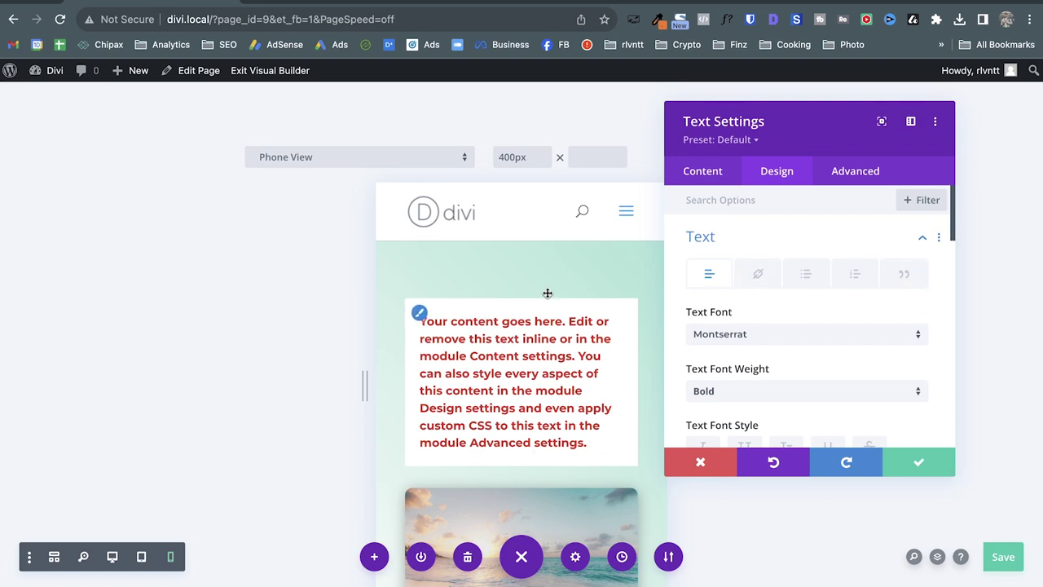
{"action": "left_click", "coordinate": [715, 244]}
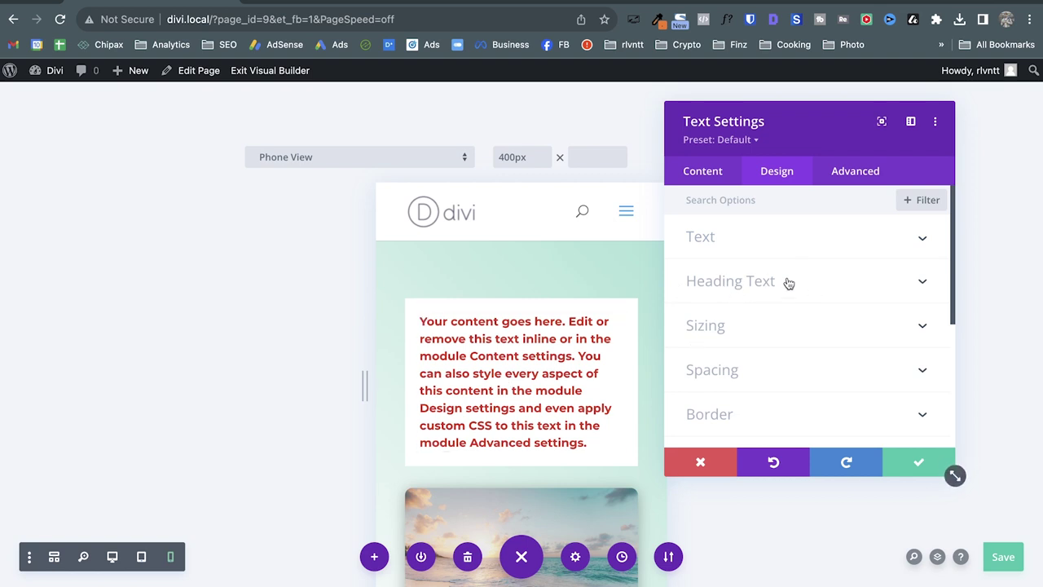
{"action": "left_click", "coordinate": [754, 250]}
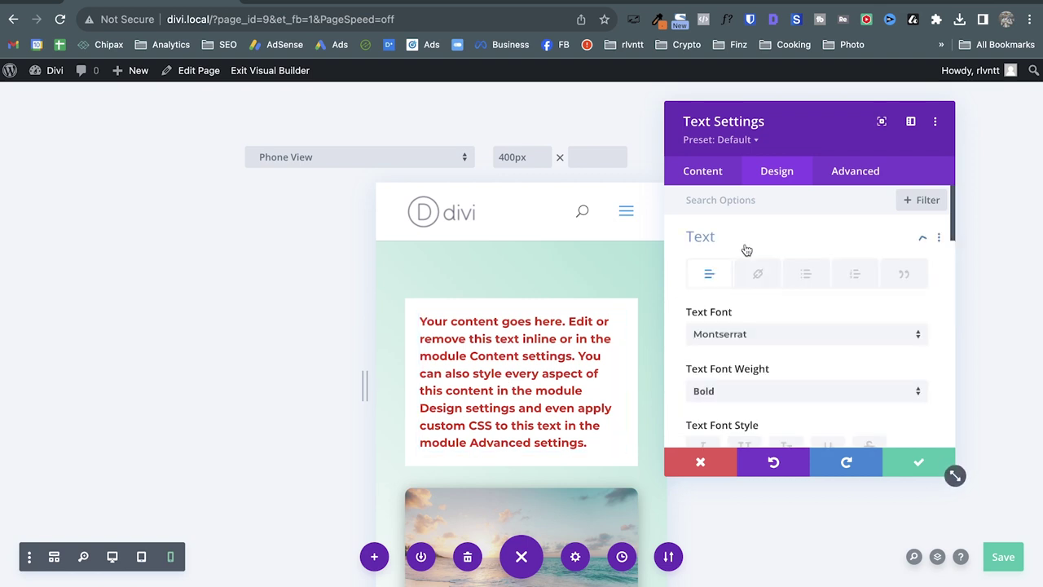
Enable responsive values for the text color, set the phone text color to blue #0c71c3 and save the module settings.
{"action": "scroll", "coordinate": [858, 368], "scroll_direction": "down", "scroll_amount": 4}
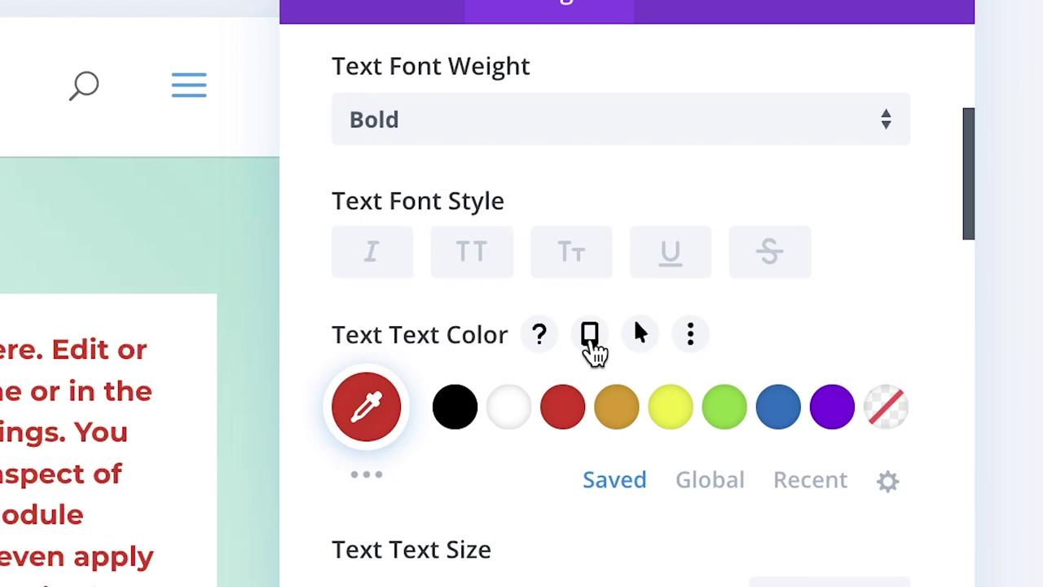
{"action": "left_click", "coordinate": [592, 344]}
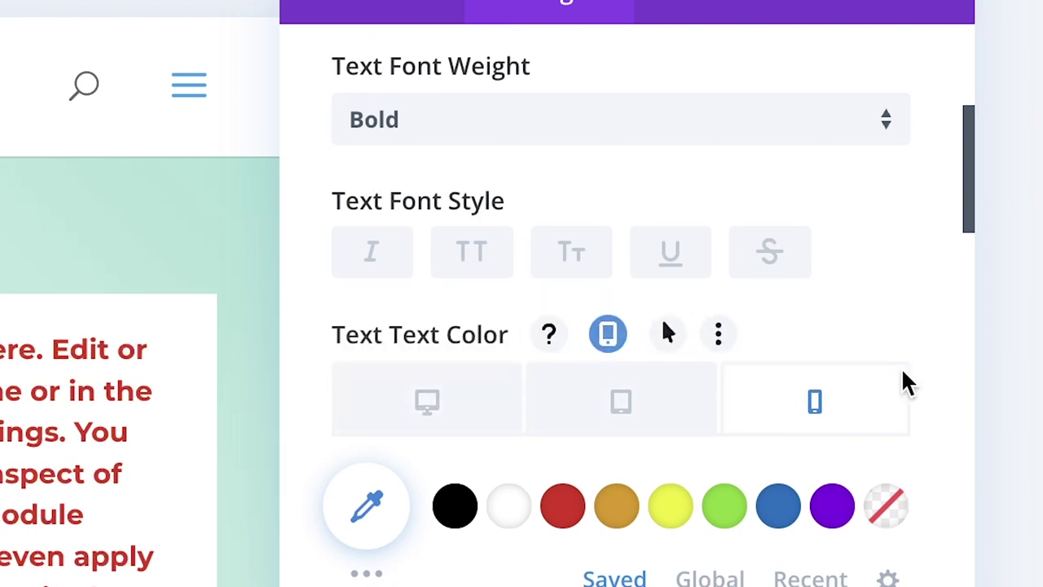
{"action": "left_click", "coordinate": [421, 393]}
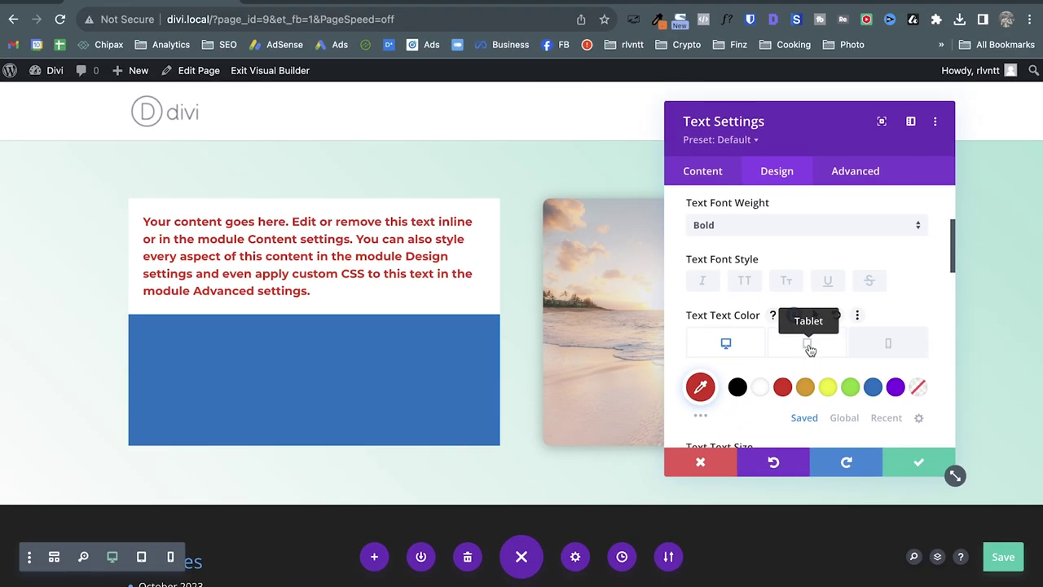
{"action": "left_click", "coordinate": [879, 345]}
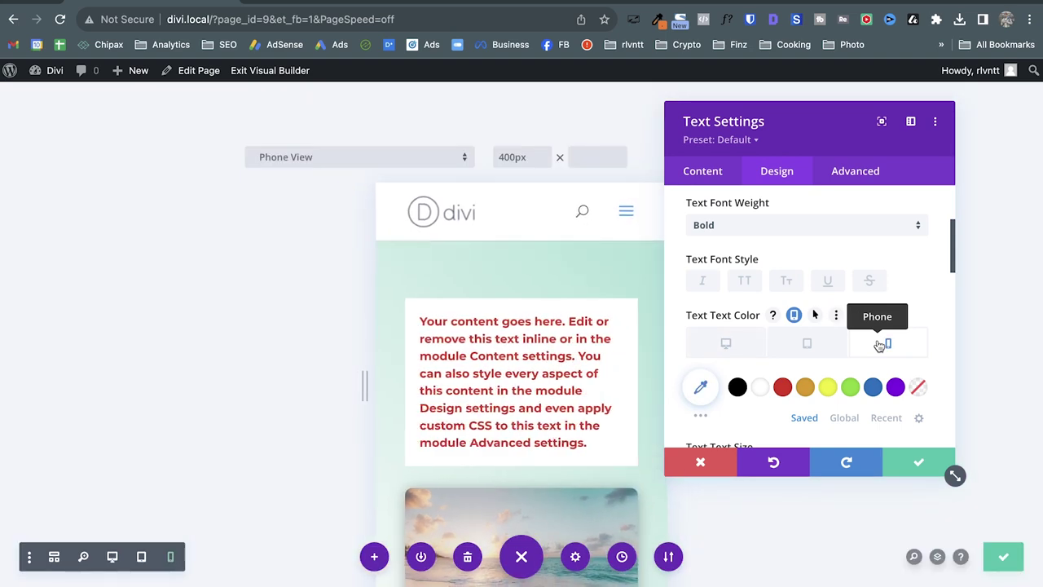
{"action": "left_click", "coordinate": [872, 390]}
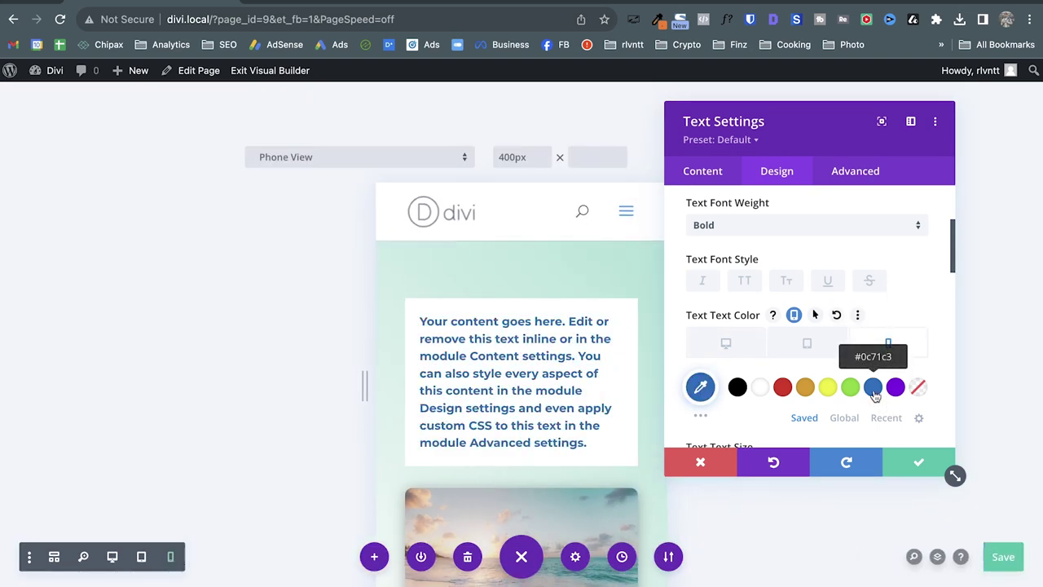
{"action": "left_click", "coordinate": [924, 464]}
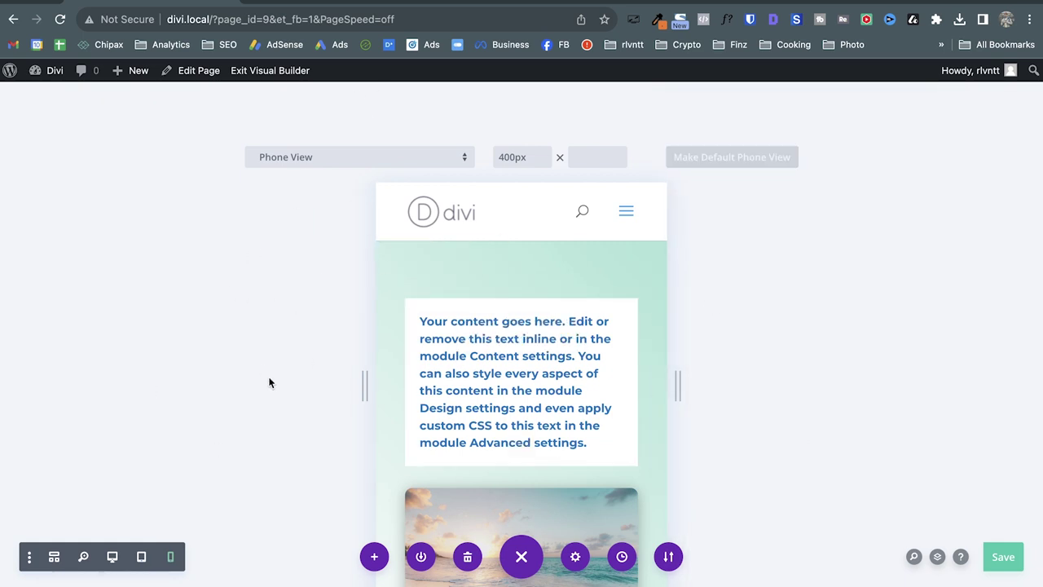
Compare the text module in desktop and phone view and save the page.
{"action": "left_click", "coordinate": [112, 558]}
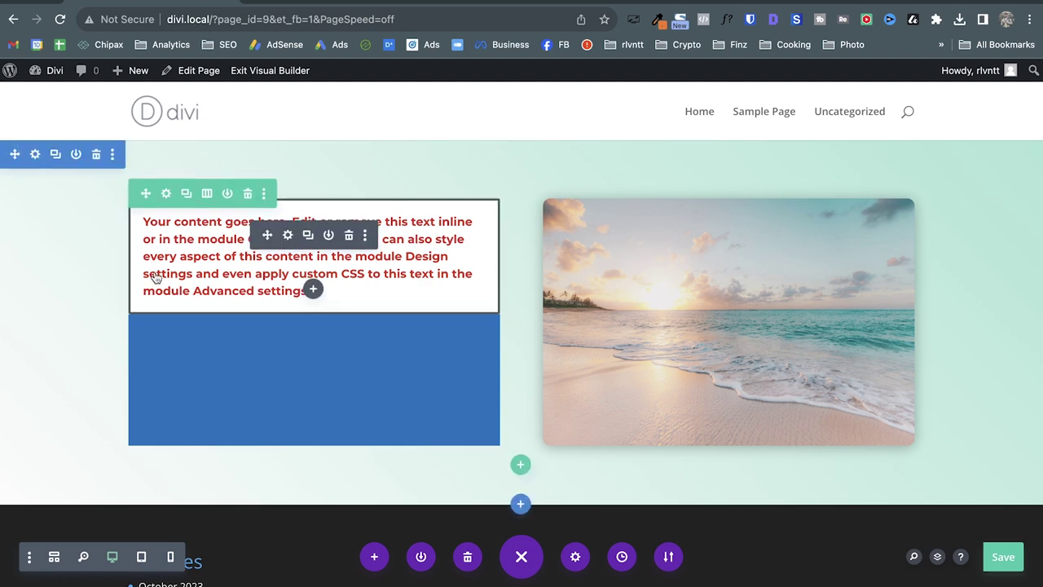
{"action": "left_click", "coordinate": [170, 556]}
{"action": "scroll", "coordinate": [559, 287], "scroll_direction": "down", "scroll_amount": 3}
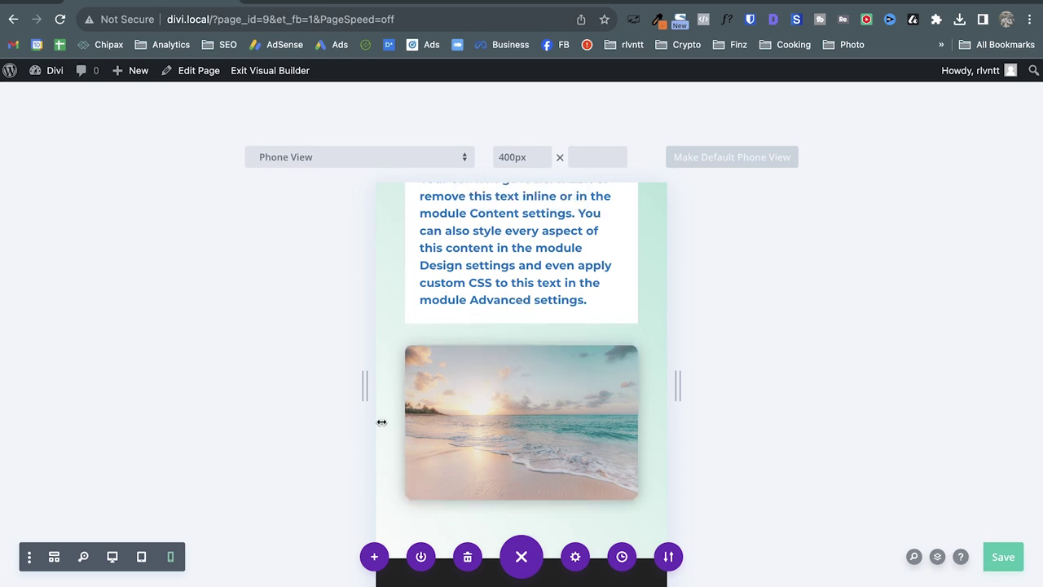
{"action": "left_click", "coordinate": [989, 557]}
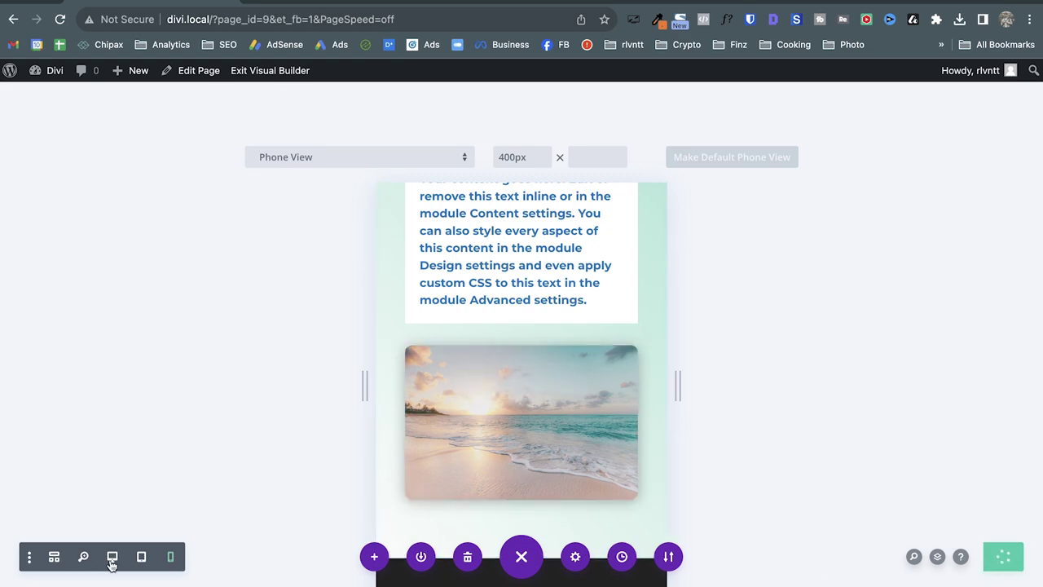
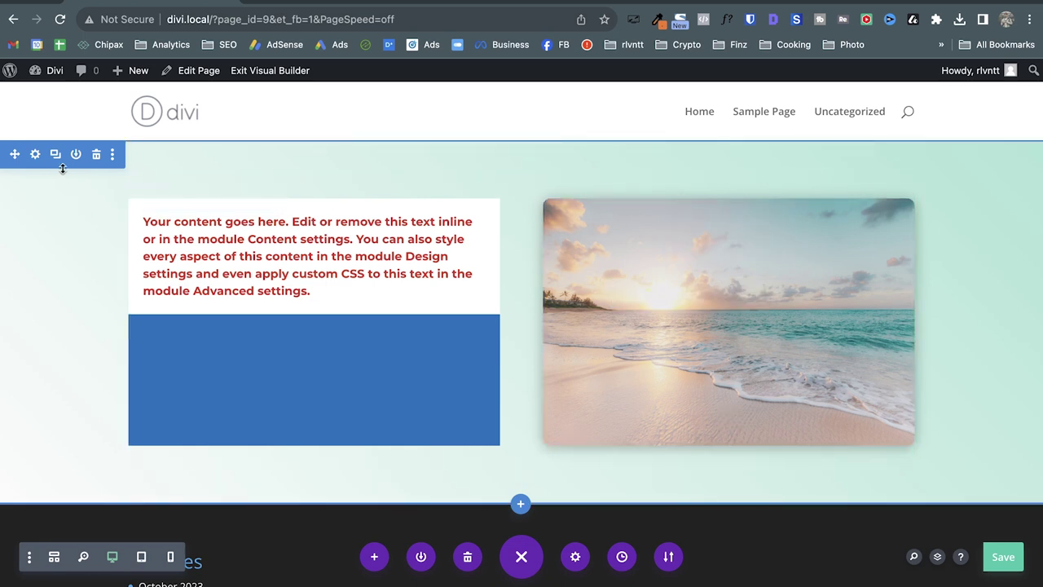
Copy the section, paste it below the original and delete the pasted section.
{"action": "right_click", "coordinate": [39, 160]}
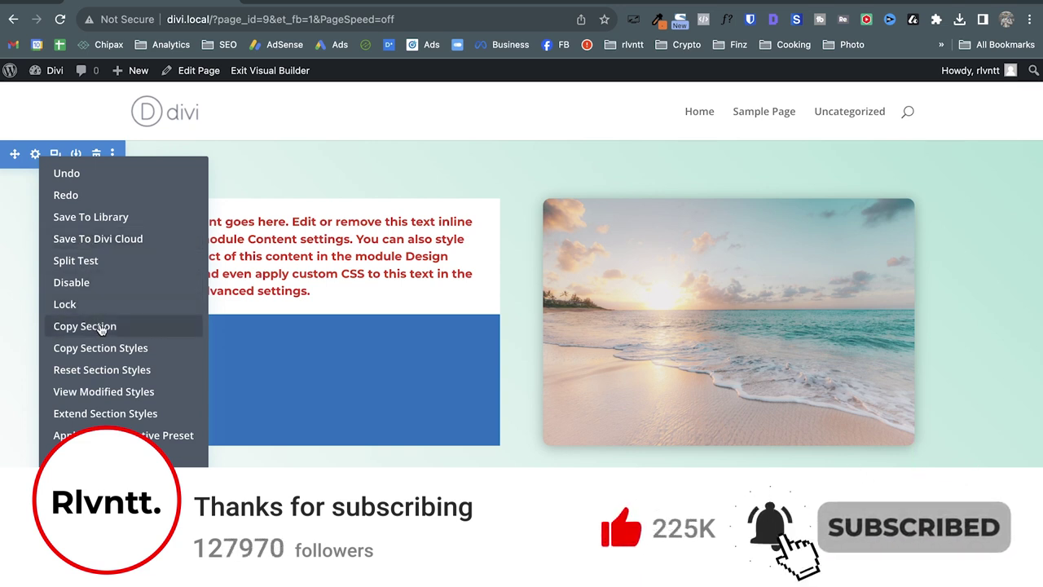
{"action": "left_click", "coordinate": [101, 326]}
{"action": "right_click", "coordinate": [522, 505]}
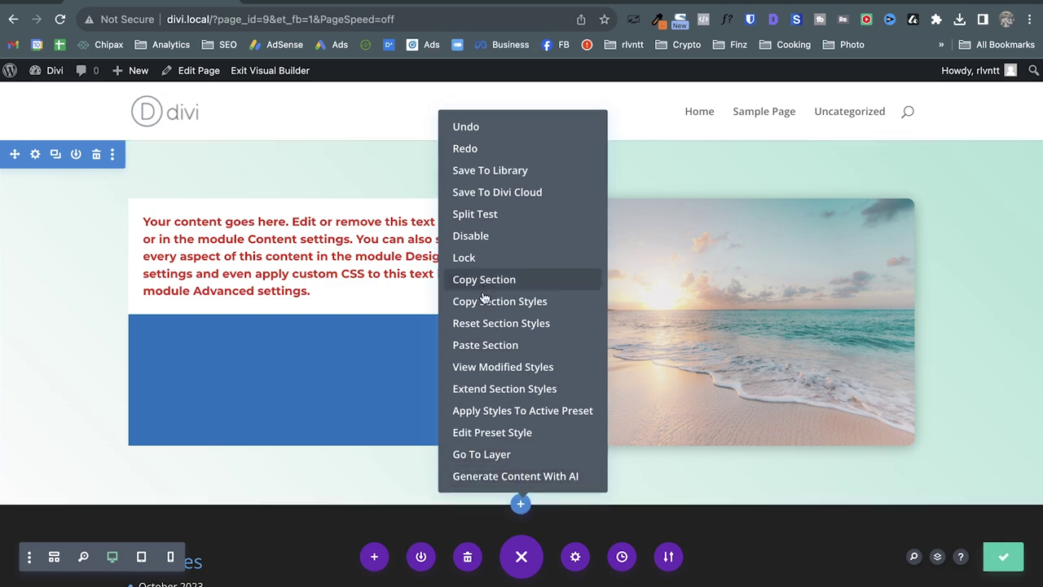
{"action": "left_click", "coordinate": [486, 345]}
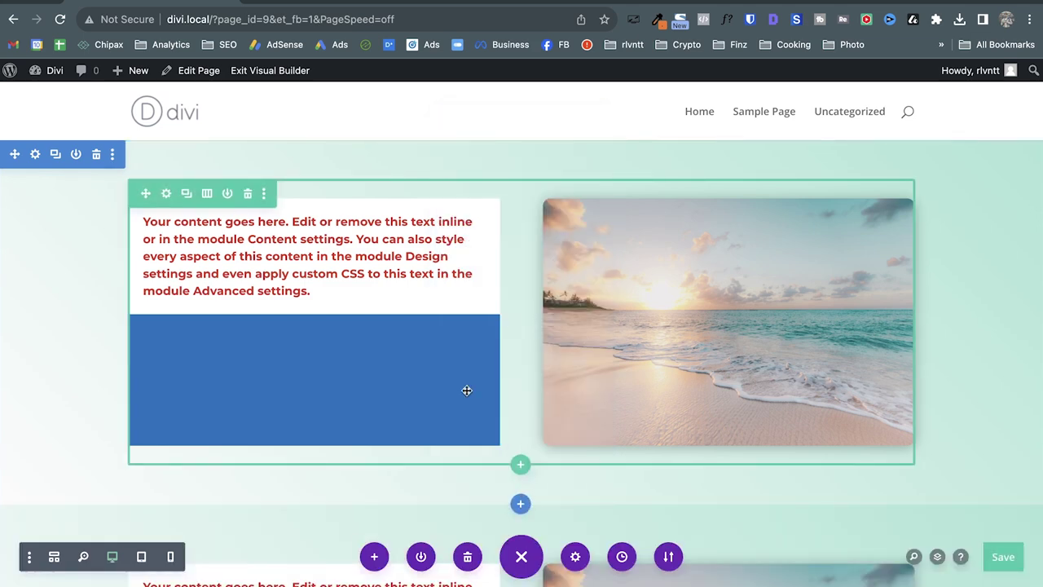
{"action": "scroll", "coordinate": [466, 391], "scroll_direction": "down", "scroll_amount": 3}
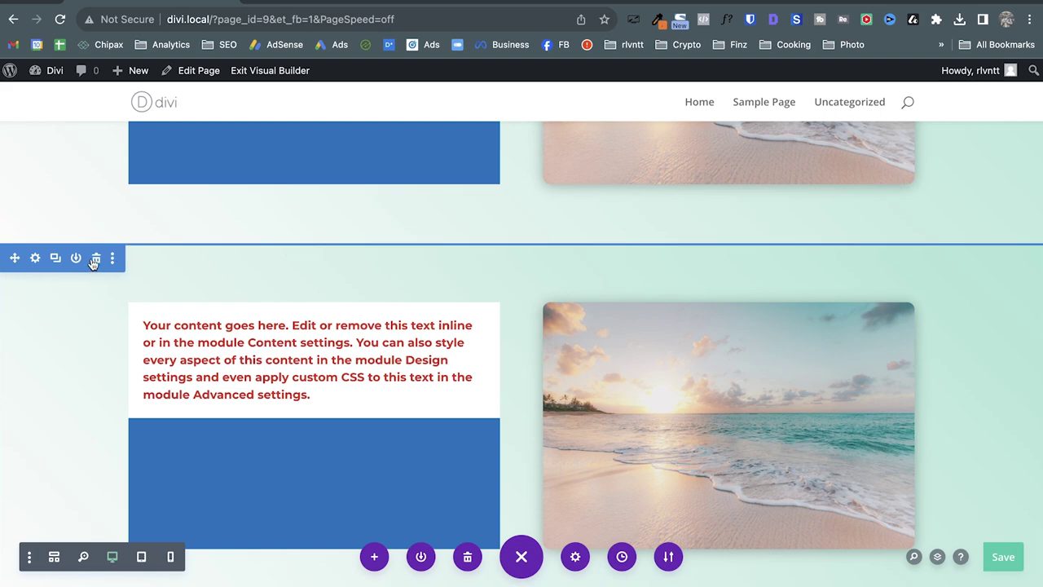
{"action": "left_click", "coordinate": [94, 259]}
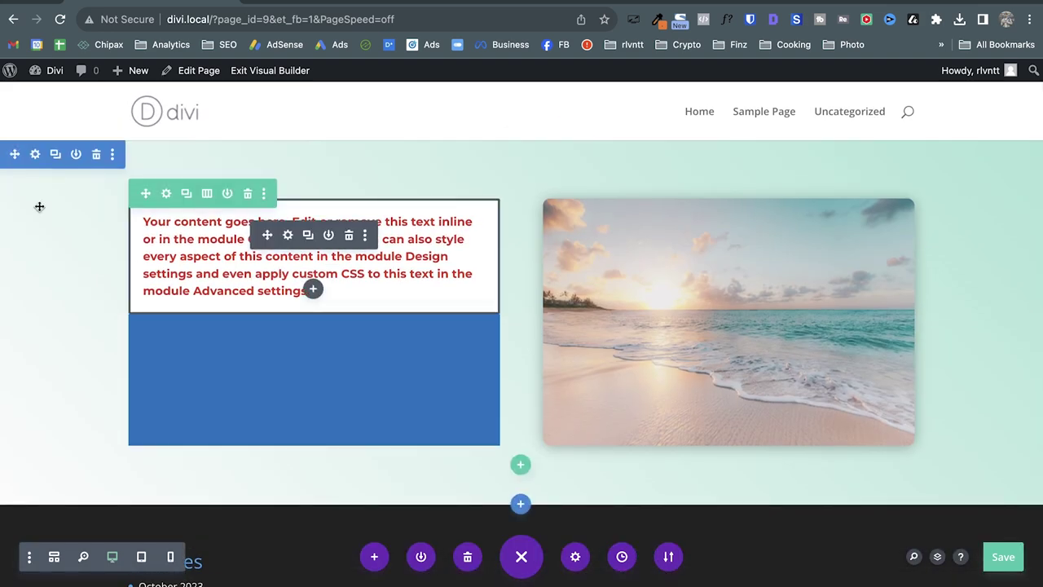
Duplicate the section directly and check the page down to the footer.
{"action": "left_click", "coordinate": [55, 154]}
{"action": "scroll", "coordinate": [297, 305], "scroll_direction": "down", "scroll_amount": 1}
{"action": "scroll", "coordinate": [298, 305], "scroll_direction": "down", "scroll_amount": 3}
{"action": "scroll", "coordinate": [94, 224], "scroll_direction": "down", "scroll_amount": 3}
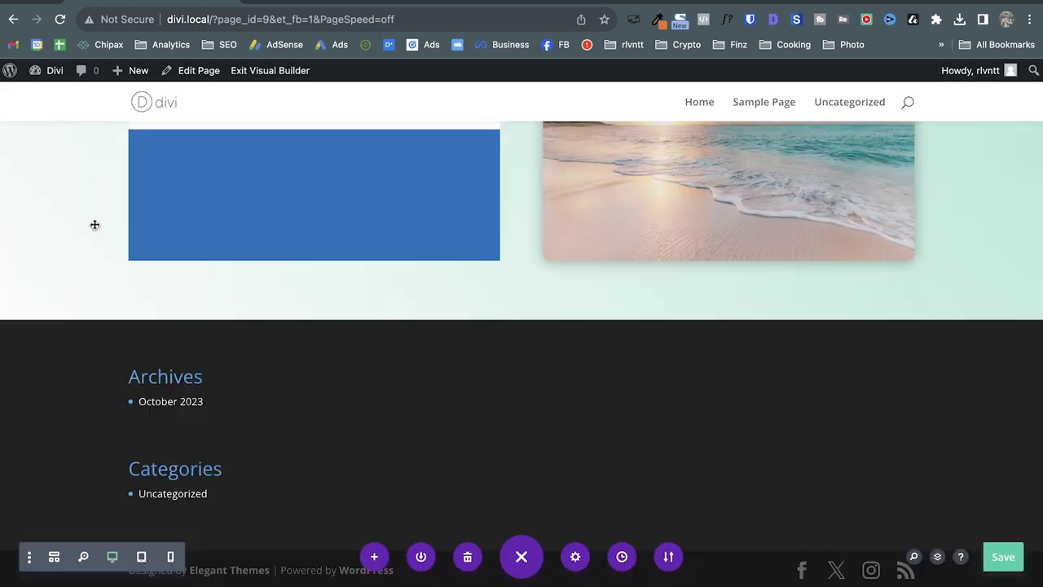
{"action": "scroll", "coordinate": [95, 225], "scroll_direction": "up", "scroll_amount": 3}
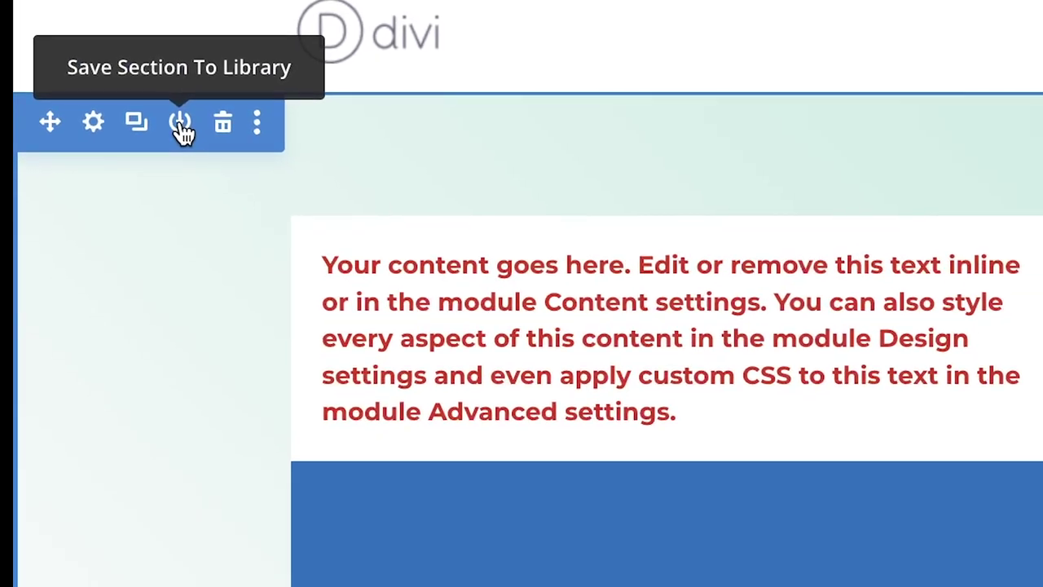
Enter "section" as the name for adding the section to the library, review the saving options and close the dialog without saving.
{"action": "left_click", "coordinate": [181, 125]}
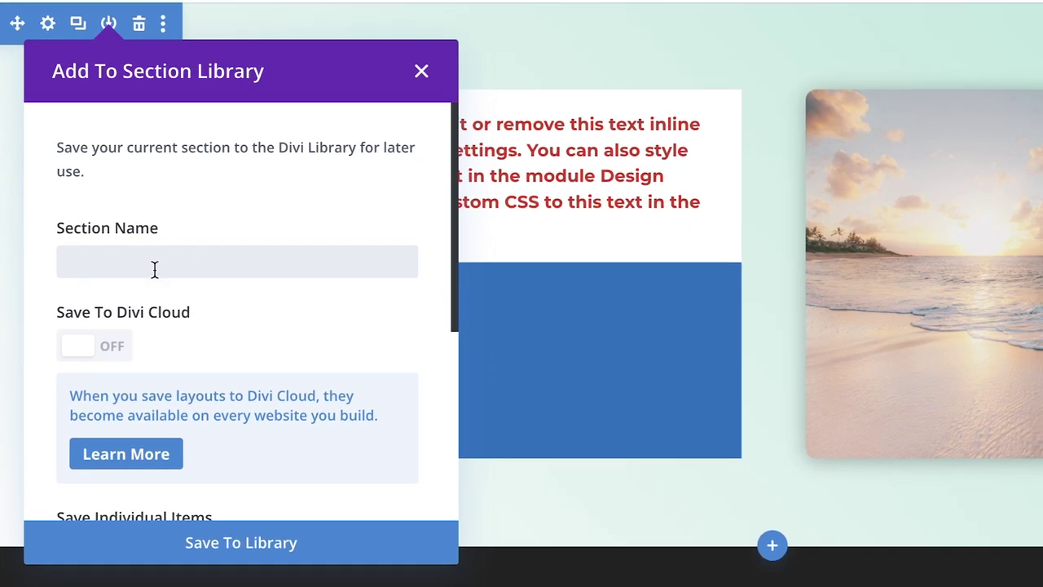
{"action": "left_click", "coordinate": [155, 269]}
{"action": "type", "text": "n"}
{"action": "key", "text": "BackSpace"}
{"action": "type", "text": "section"}
{"action": "scroll", "coordinate": [259, 320], "scroll_direction": "down", "scroll_amount": 2}
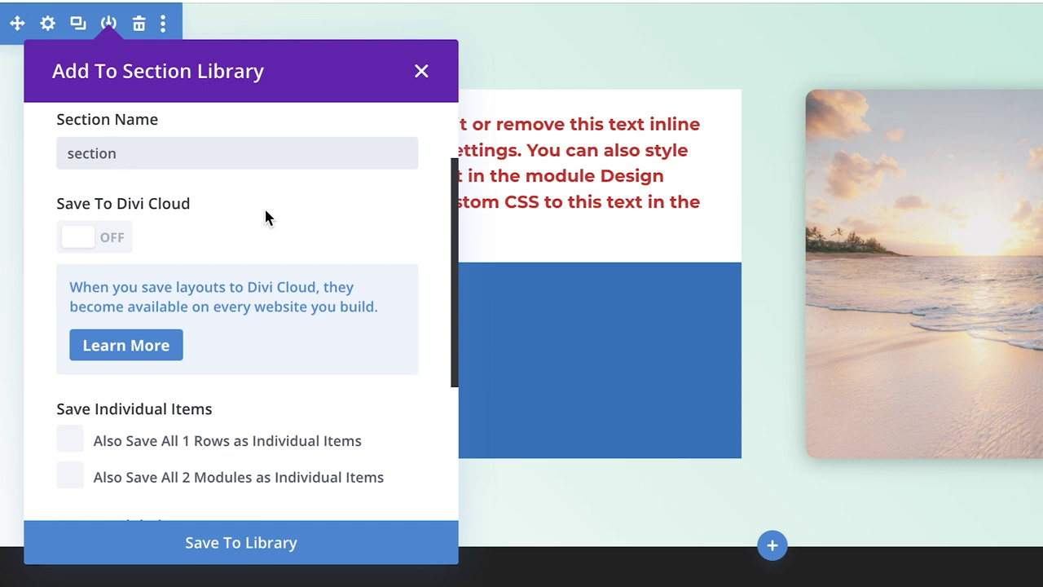
{"action": "scroll", "coordinate": [265, 212], "scroll_direction": "down", "scroll_amount": 3}
{"action": "scroll", "coordinate": [266, 212], "scroll_direction": "down", "scroll_amount": 1}
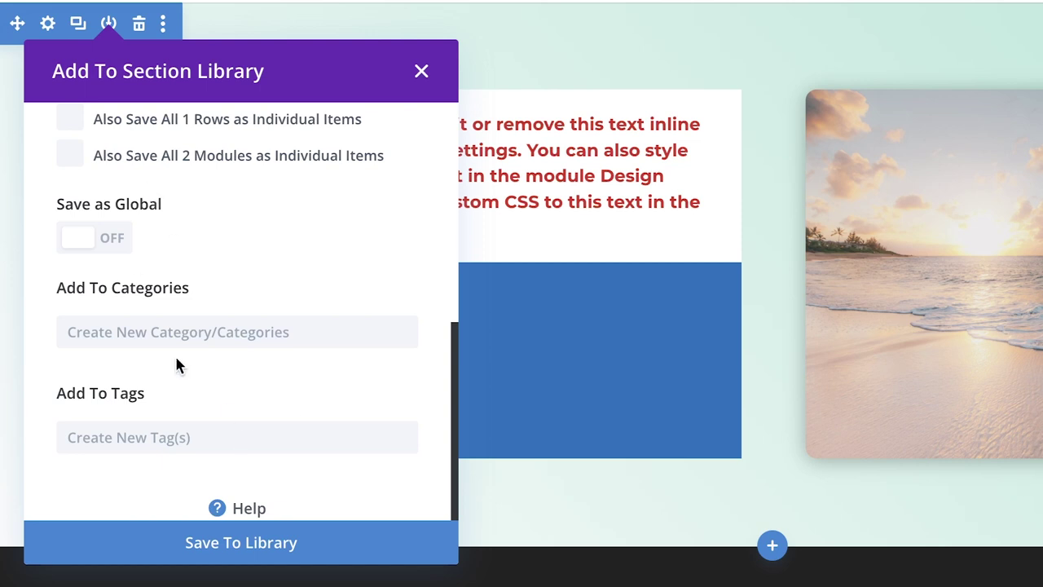
{"action": "left_click", "coordinate": [421, 74]}
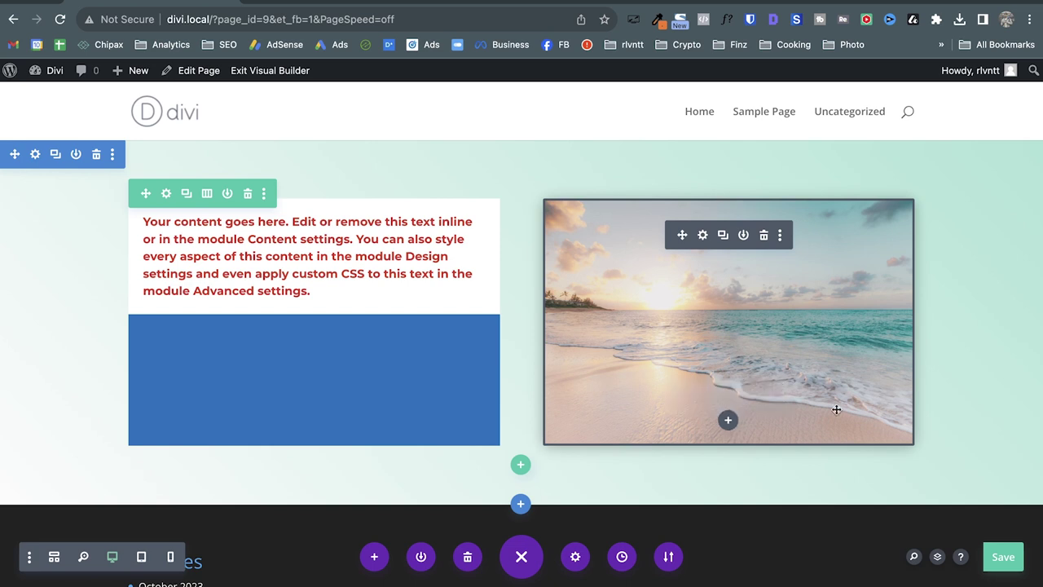
Browse the modules that can be inserted below the image and close the list without adding one.
{"action": "left_click", "coordinate": [729, 422]}
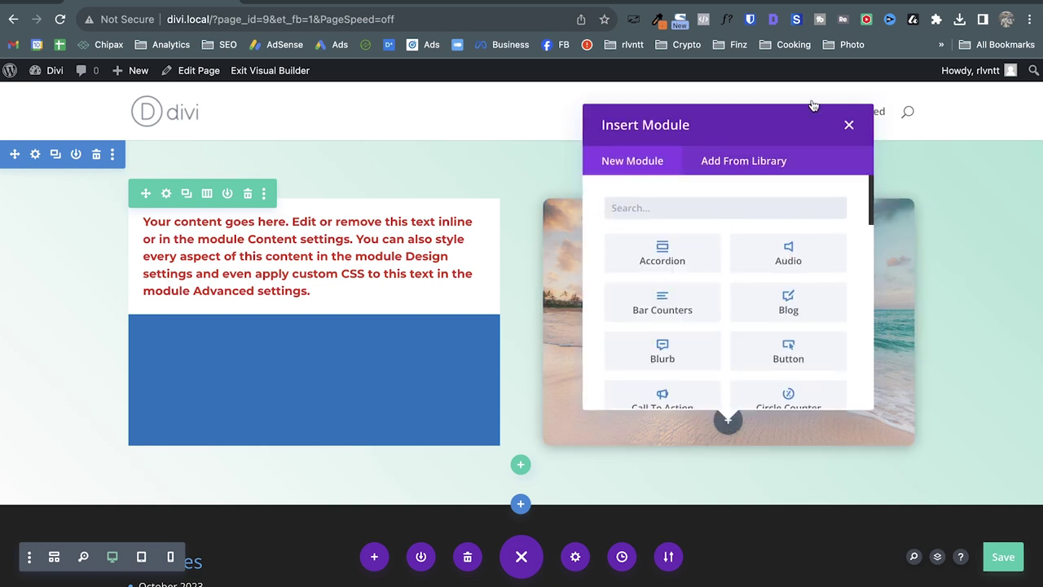
{"action": "scroll", "coordinate": [785, 326], "scroll_direction": "down", "scroll_amount": 3}
{"action": "scroll", "coordinate": [785, 326], "scroll_direction": "down", "scroll_amount": 3}
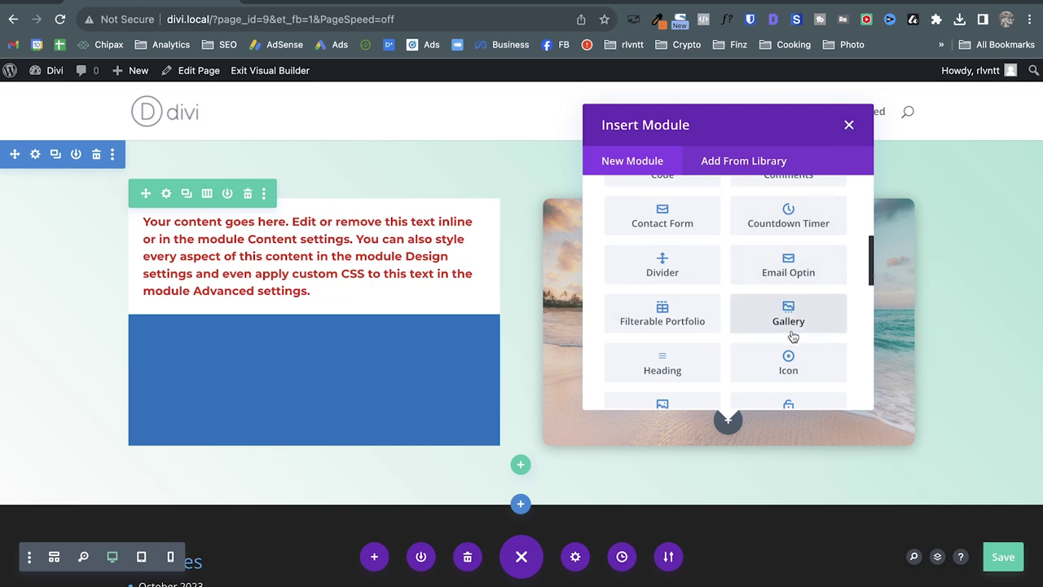
{"action": "left_click", "coordinate": [847, 128]}
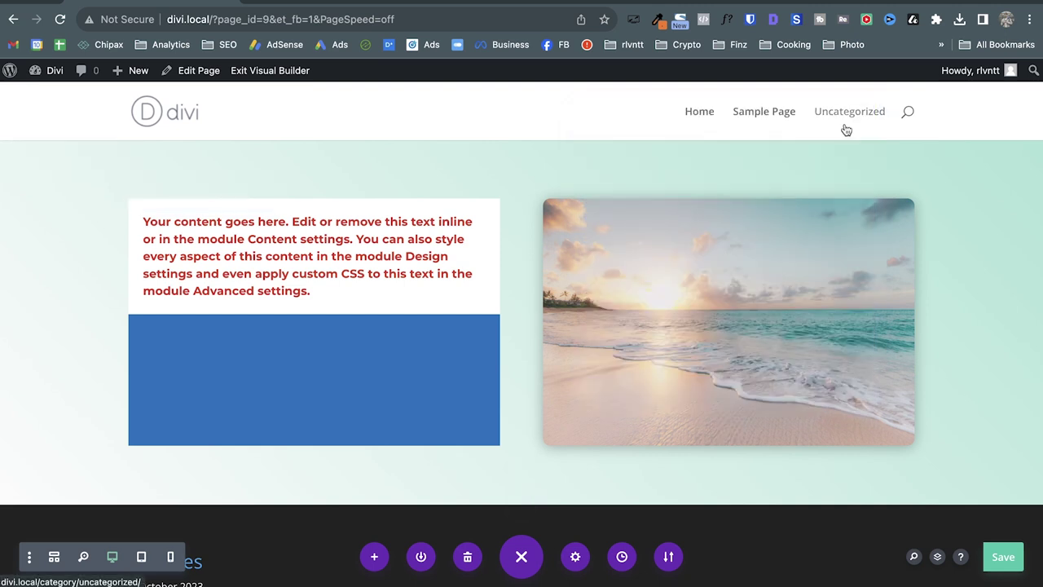